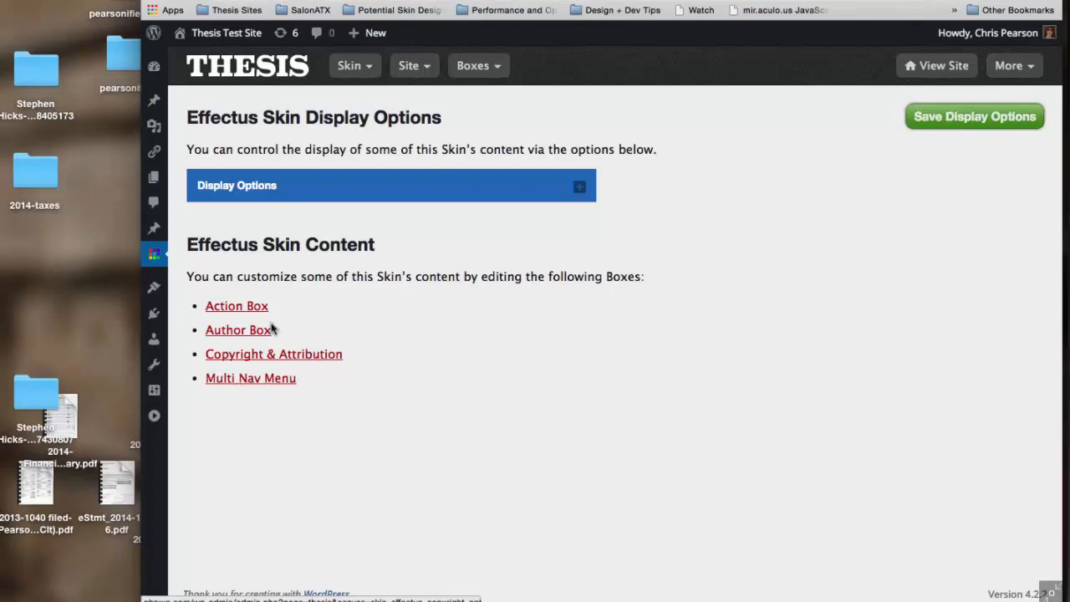
Open the Action Box options and set the Content Column's title to "Hey, Design Like a Boss".
click(237, 306)
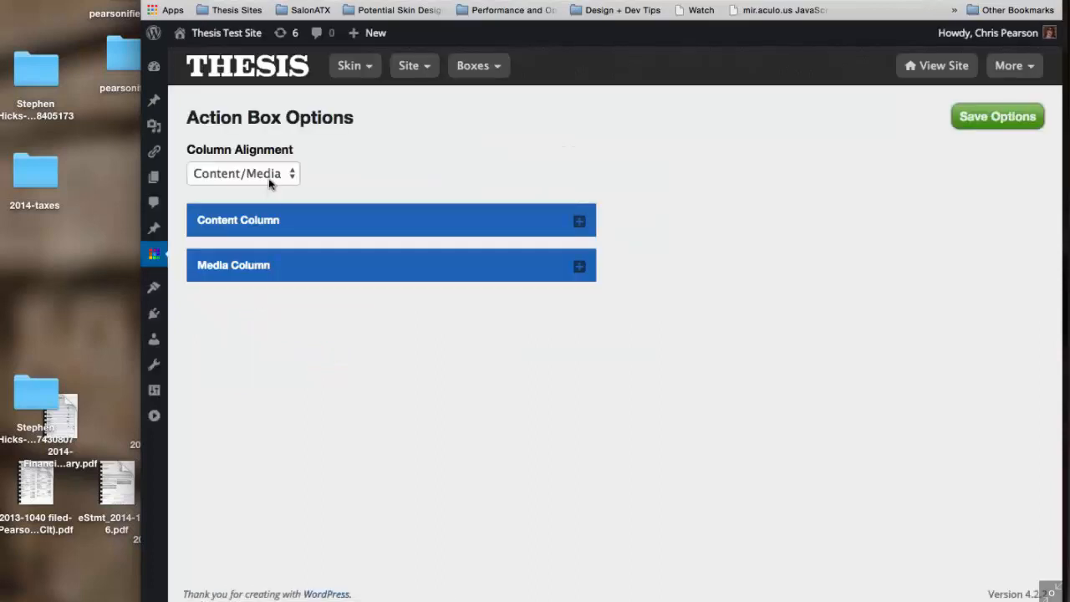
click(358, 221)
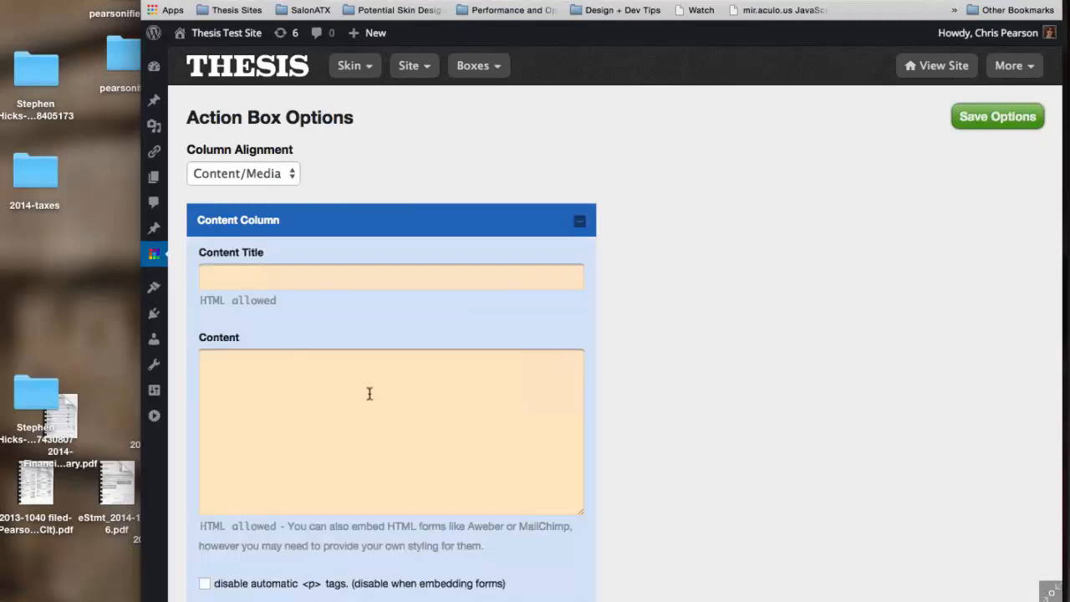
scroll(369, 393, down, 3)
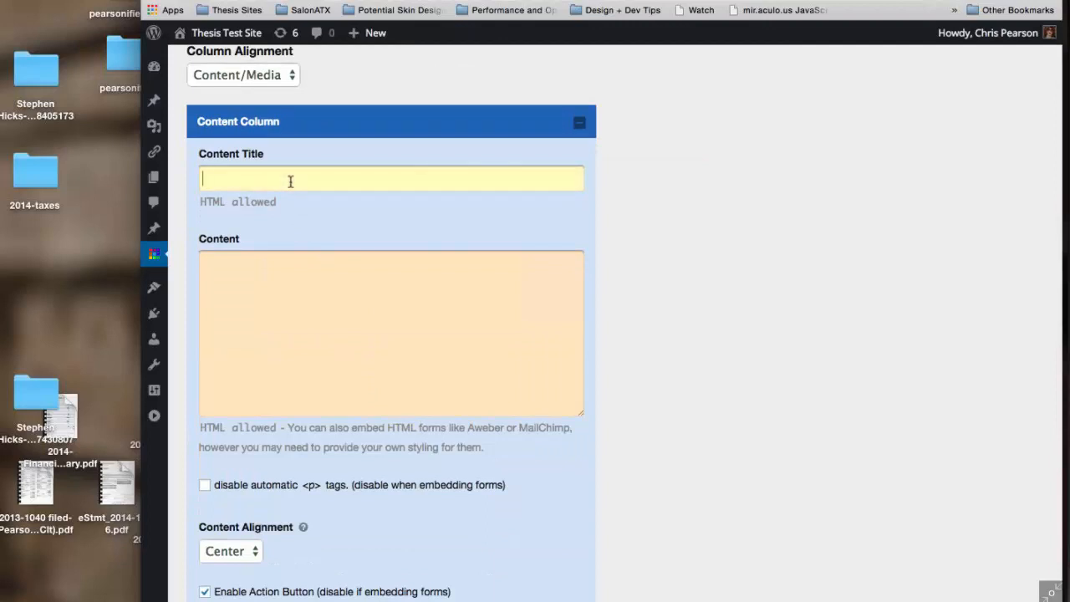
text(Hey, Design like a Boss)
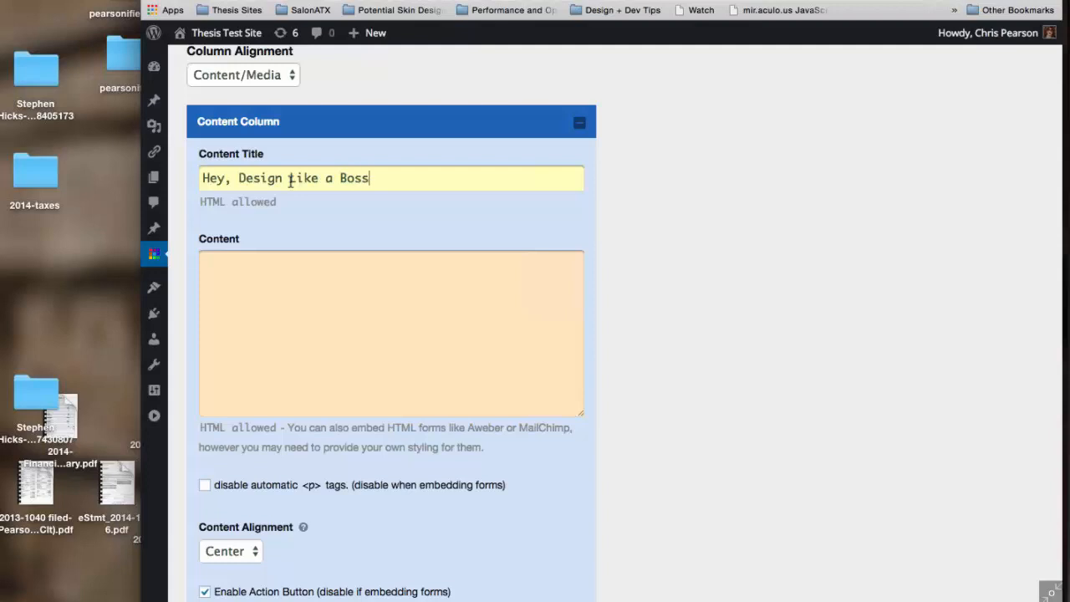
key(Tab)
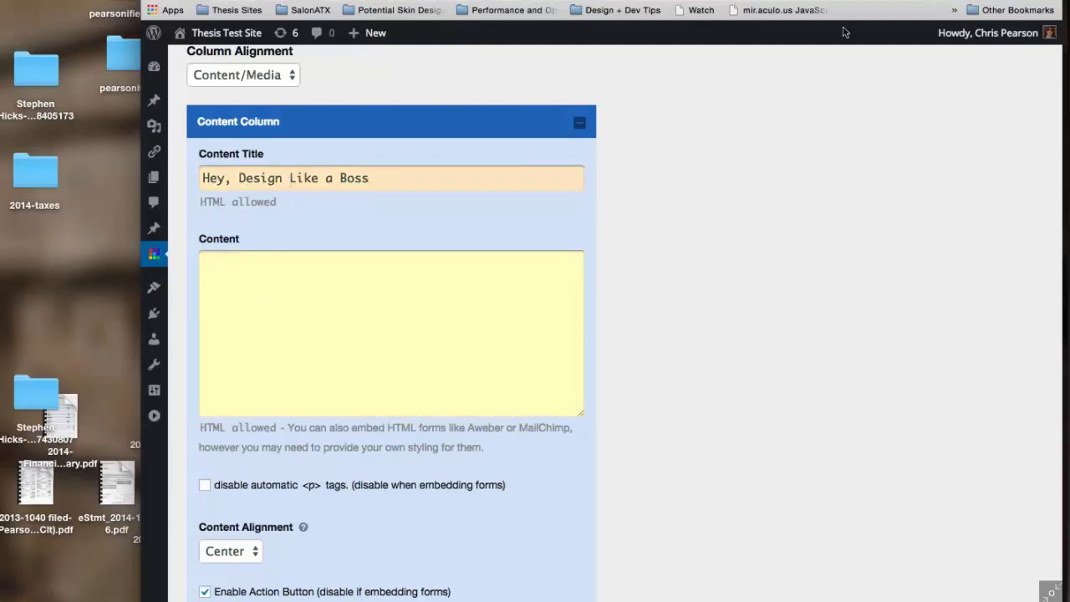
click(858, 104)
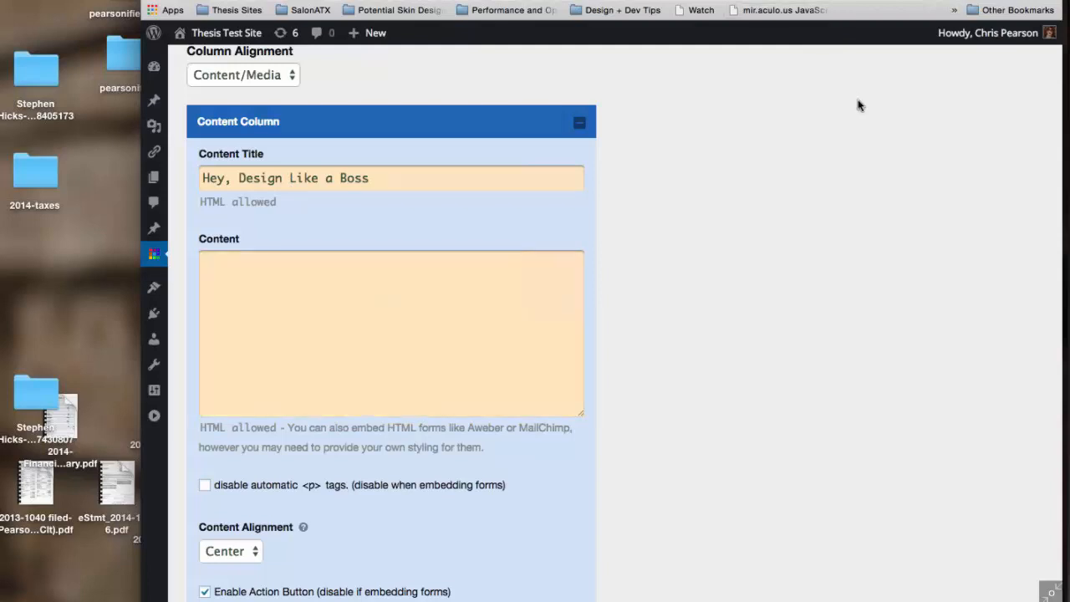
Open the Pearsonified home page's source and copy the complete newsletter sign-up form code.
key(super+t)
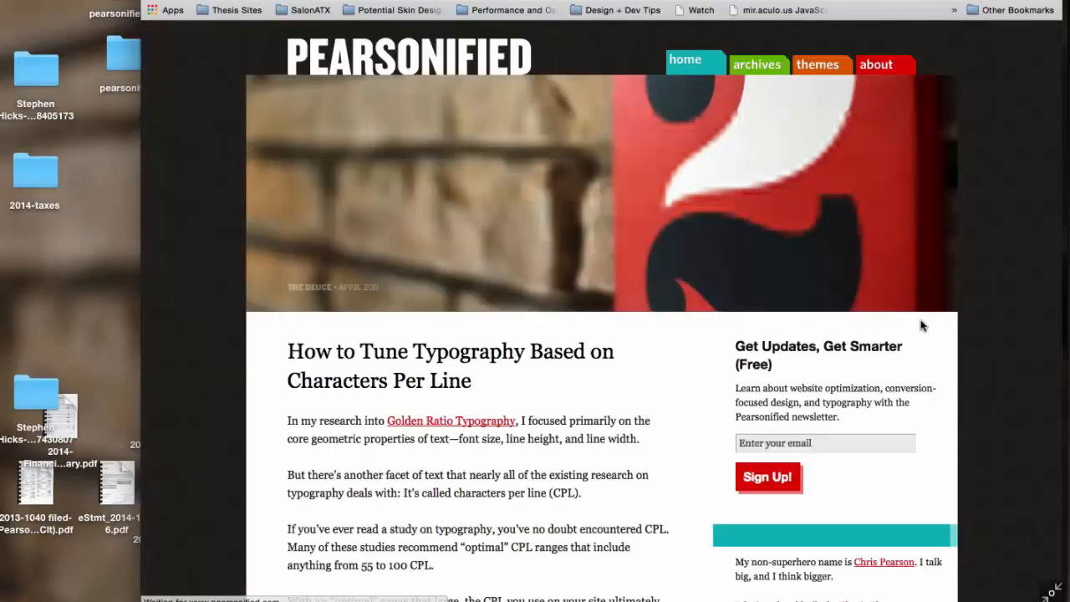
right_click(881, 275)
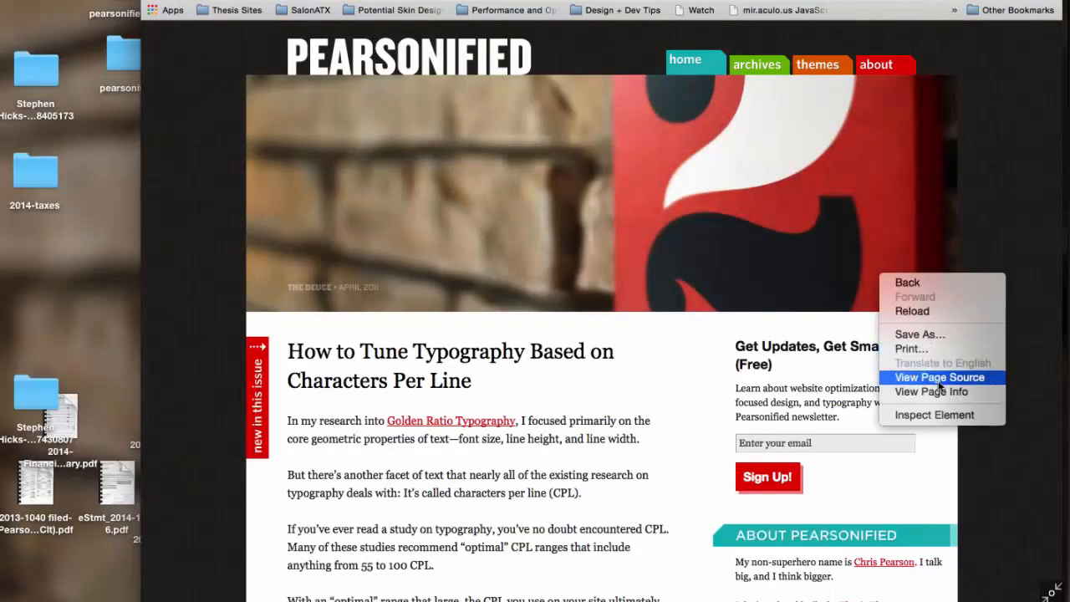
click(938, 380)
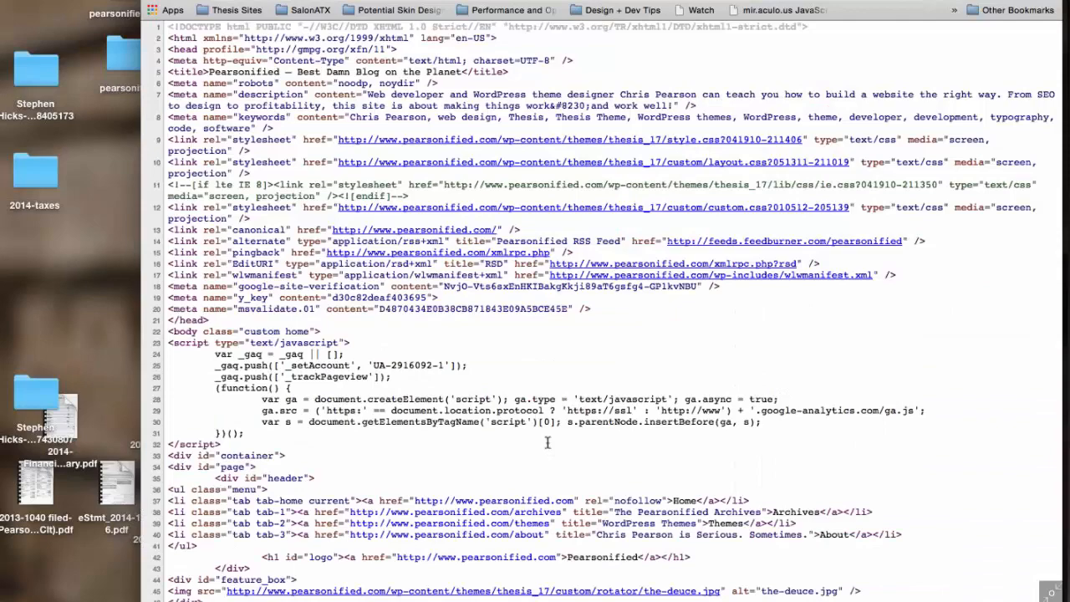
scroll(548, 447, down, 20)
scroll(547, 443, up, 5)
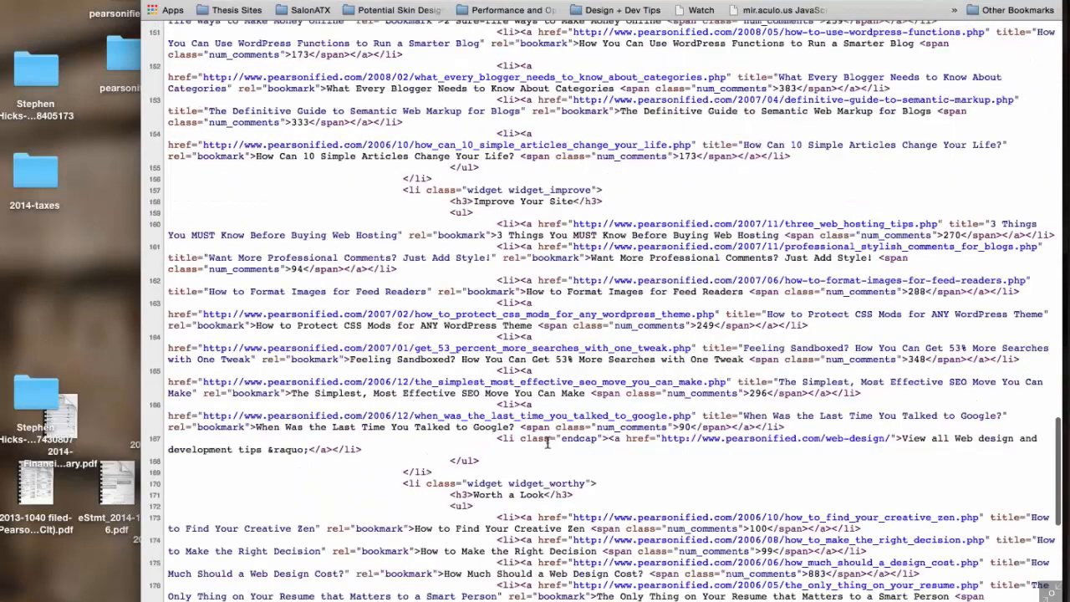
scroll(548, 443, up, 12)
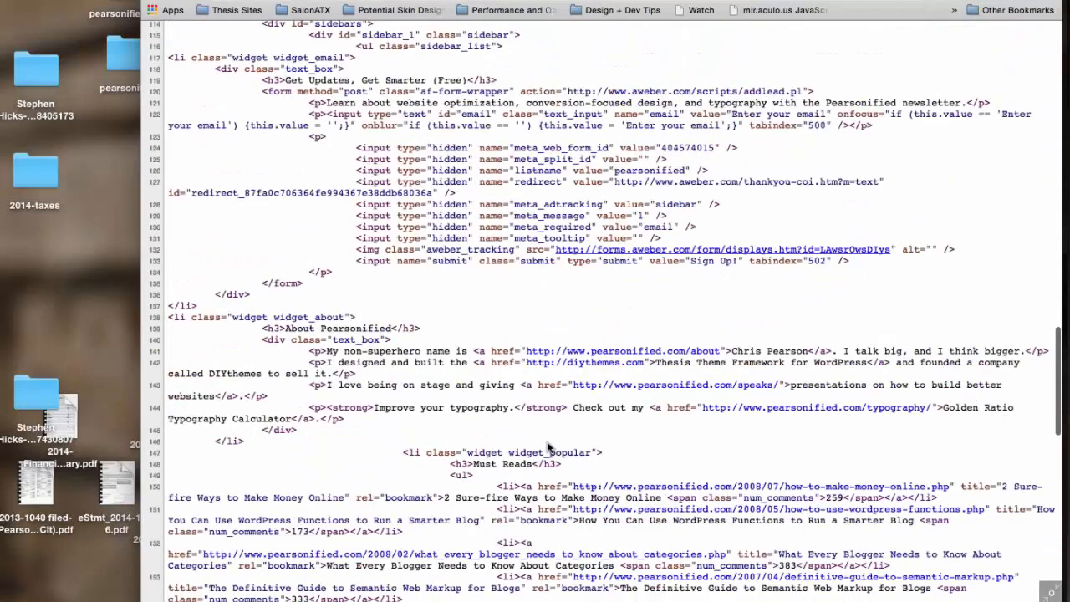
scroll(548, 447, up, 2)
drag(262, 184, 302, 375)
key(super+c)
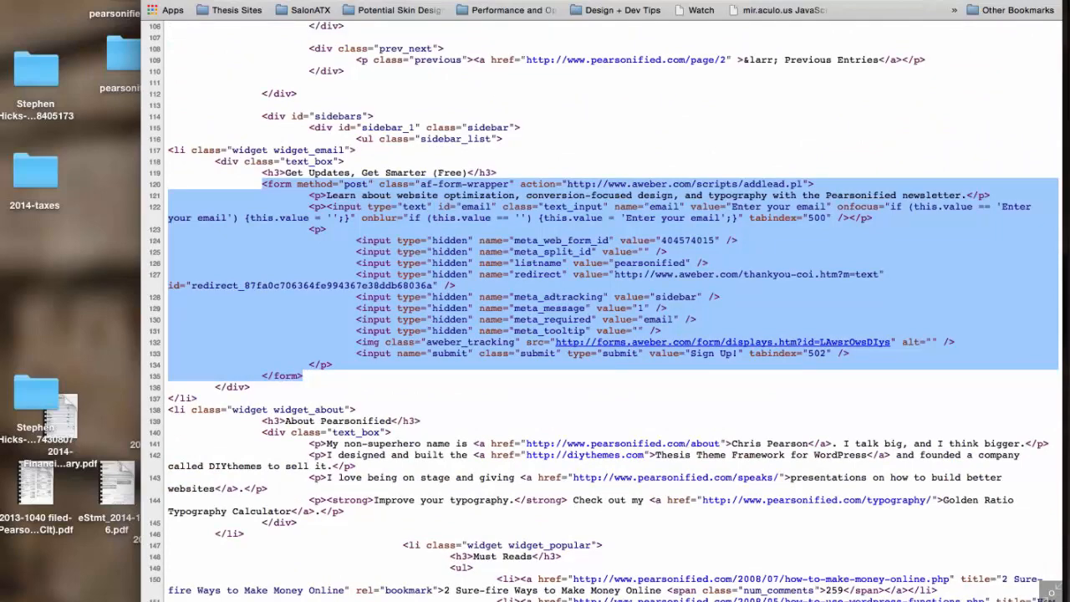
Paste the copied form code into the Action Box's Content field and disable automatic <p> tags.
key(ctrl+Tab)
click(351, 294)
key(super+v)
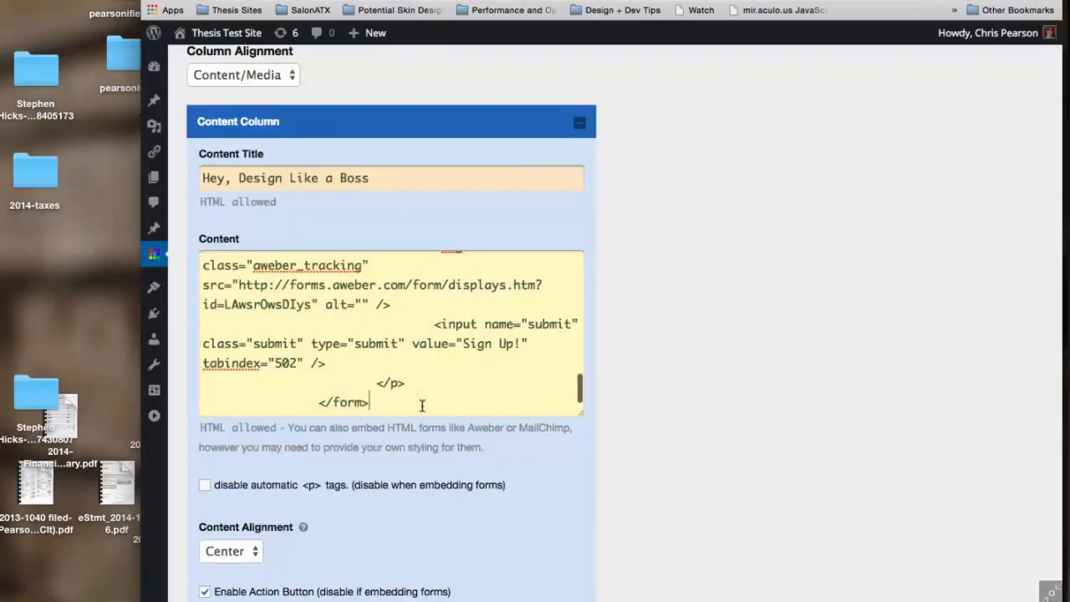
click(255, 487)
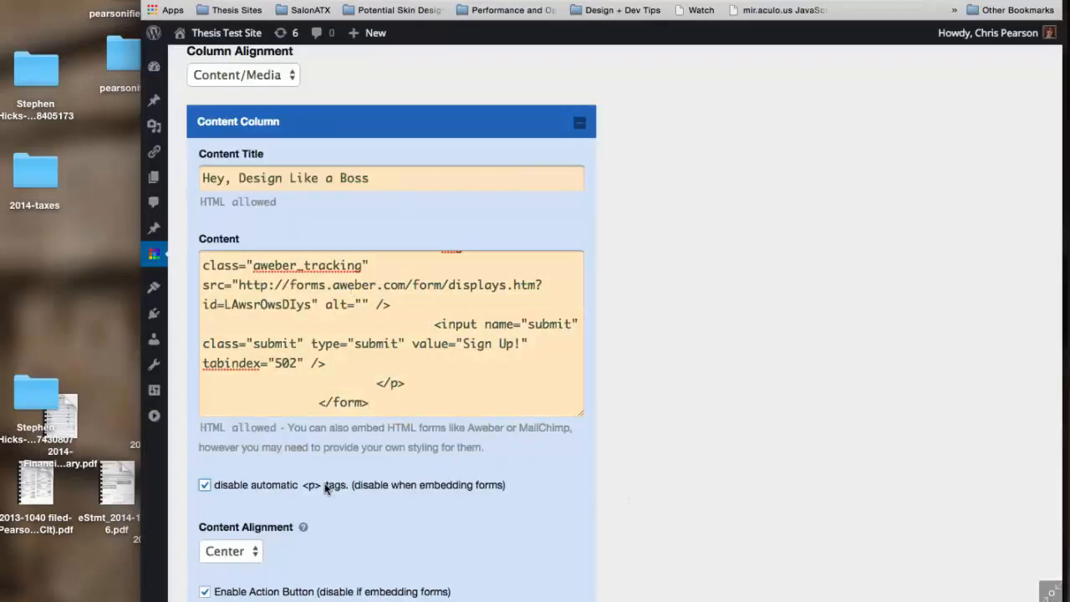
scroll(303, 493, down, 2)
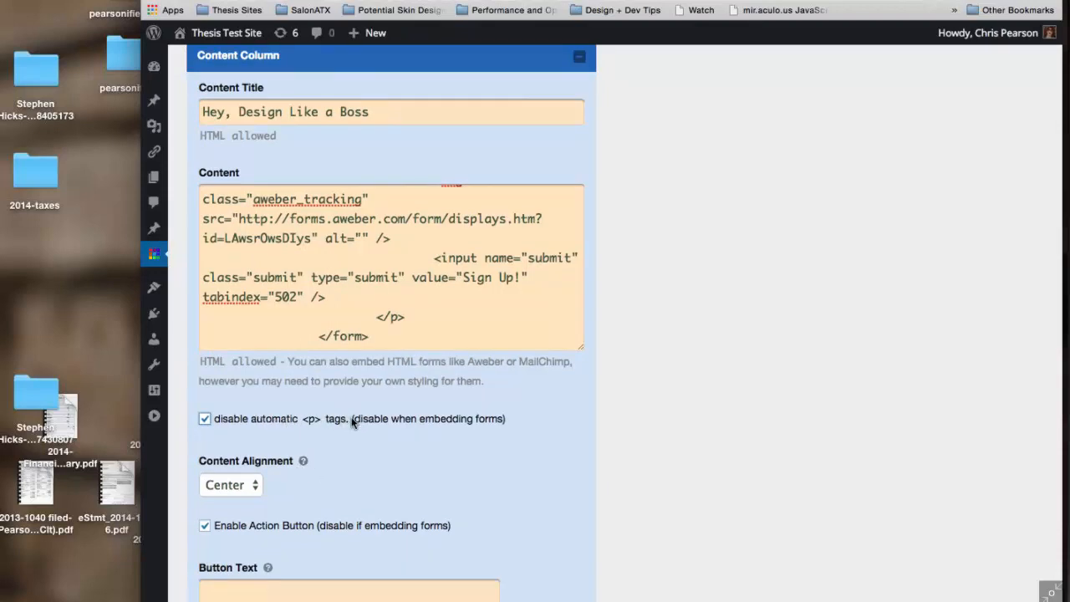
click(204, 419)
click(204, 419)
Disable the Action Button in the Content Column and save the Action Box options.
scroll(481, 479, down, 3)
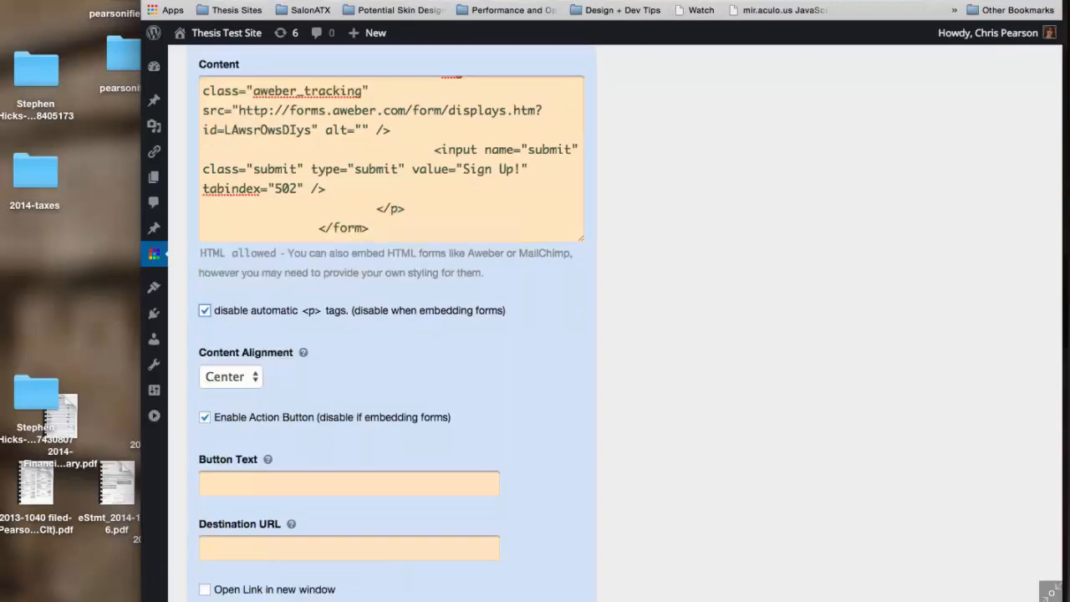
key(ctrl+Tab)
key(super+r)
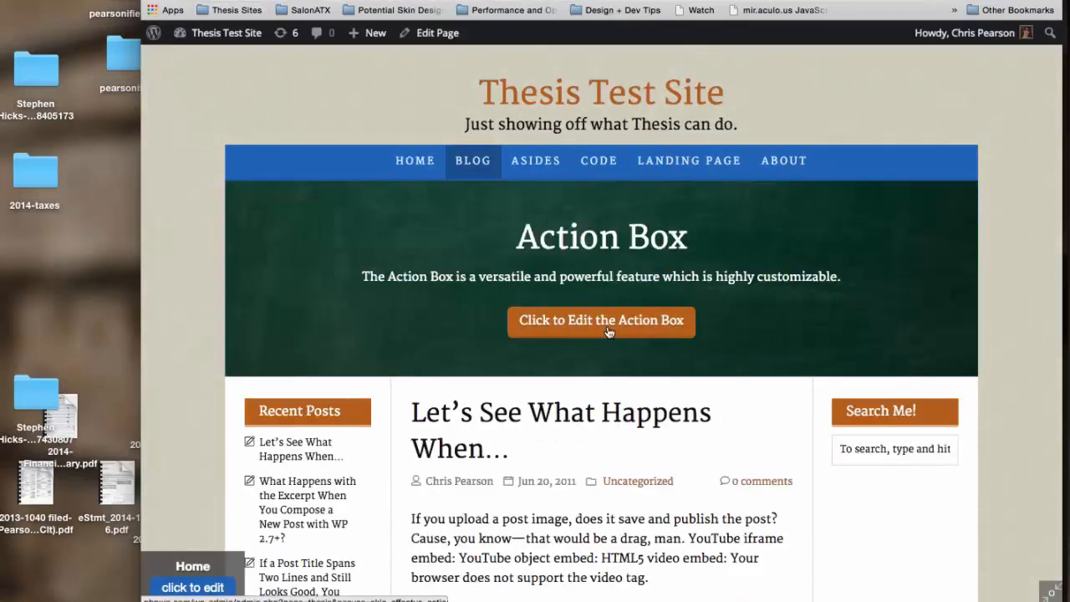
key(ctrl+shift+Tab)
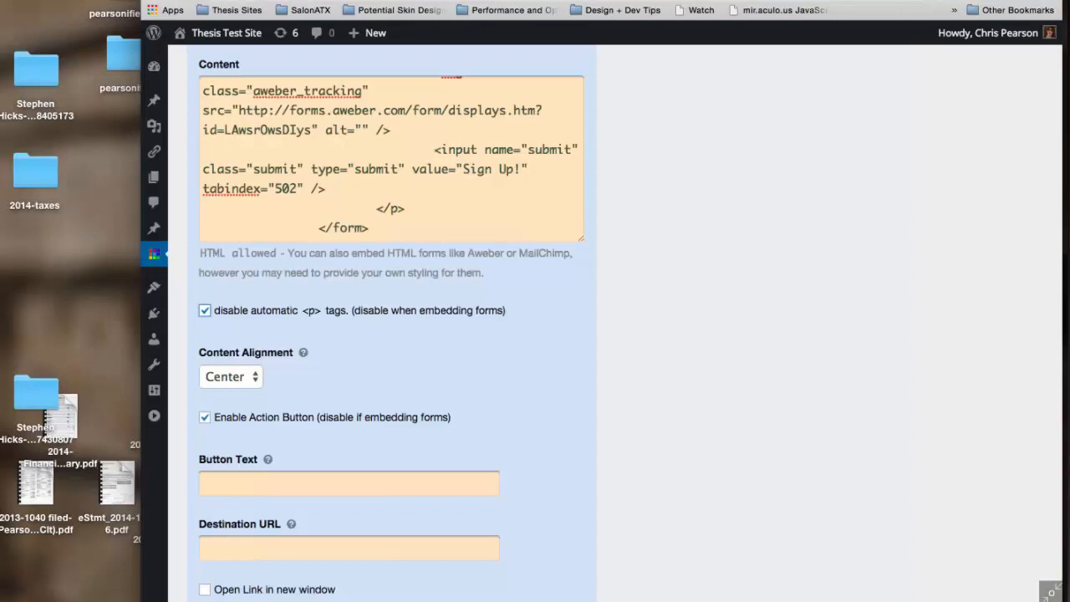
click(206, 417)
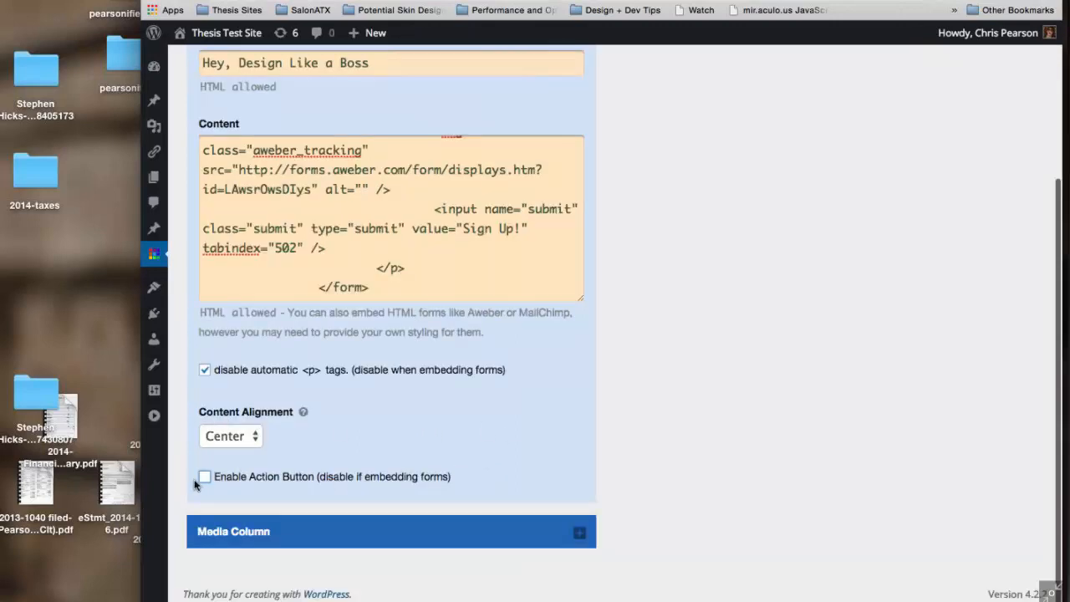
scroll(625, 329, up, 3)
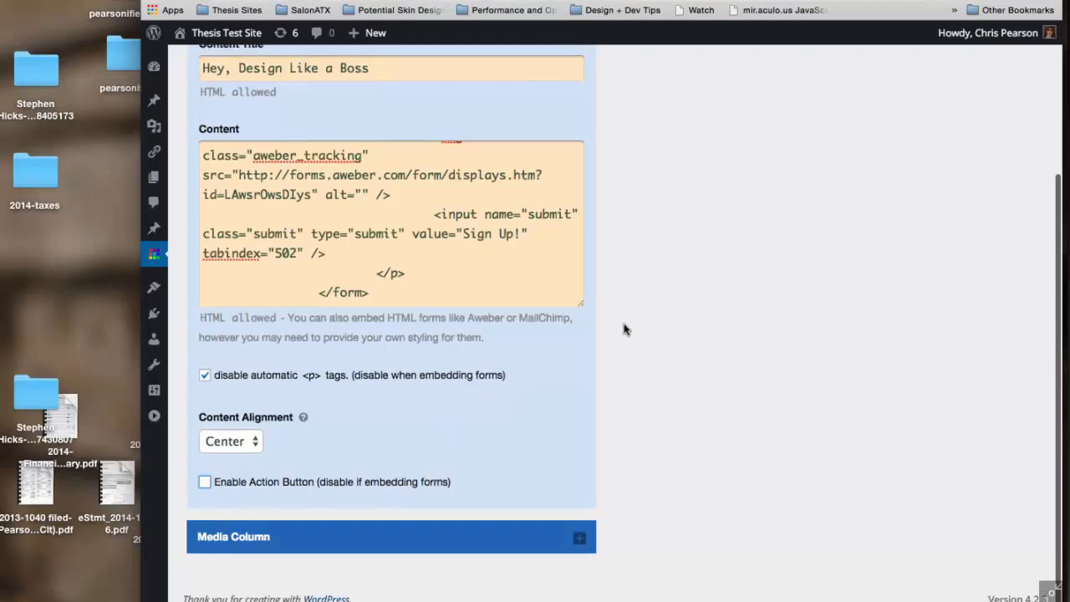
scroll(625, 329, up, 2)
click(974, 116)
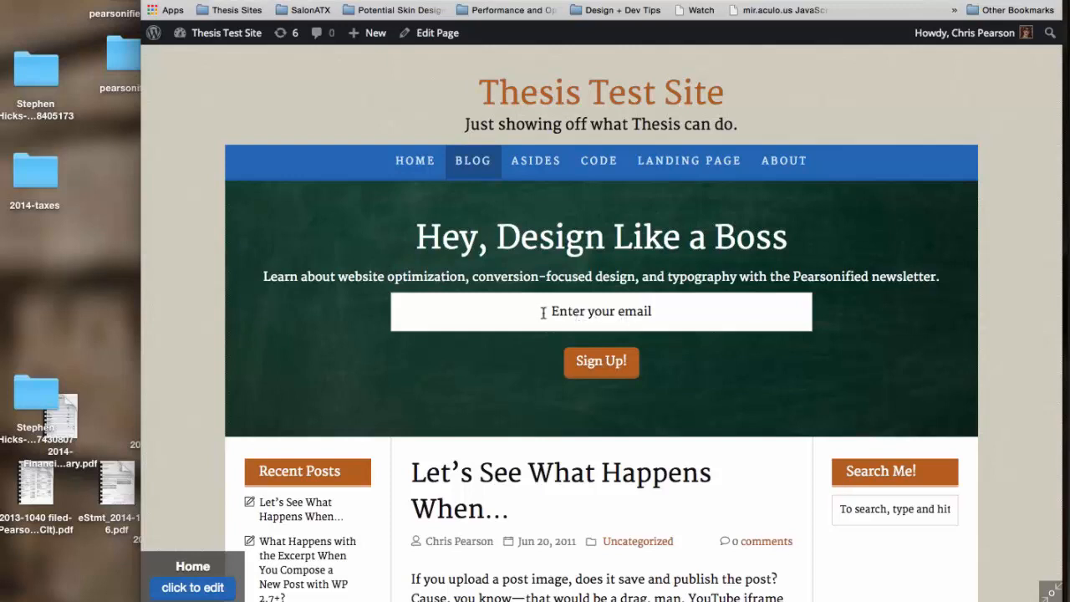
Examine the embedded email form on the test site's blog and home pages and review its Content Column settings.
click(579, 313)
click(734, 393)
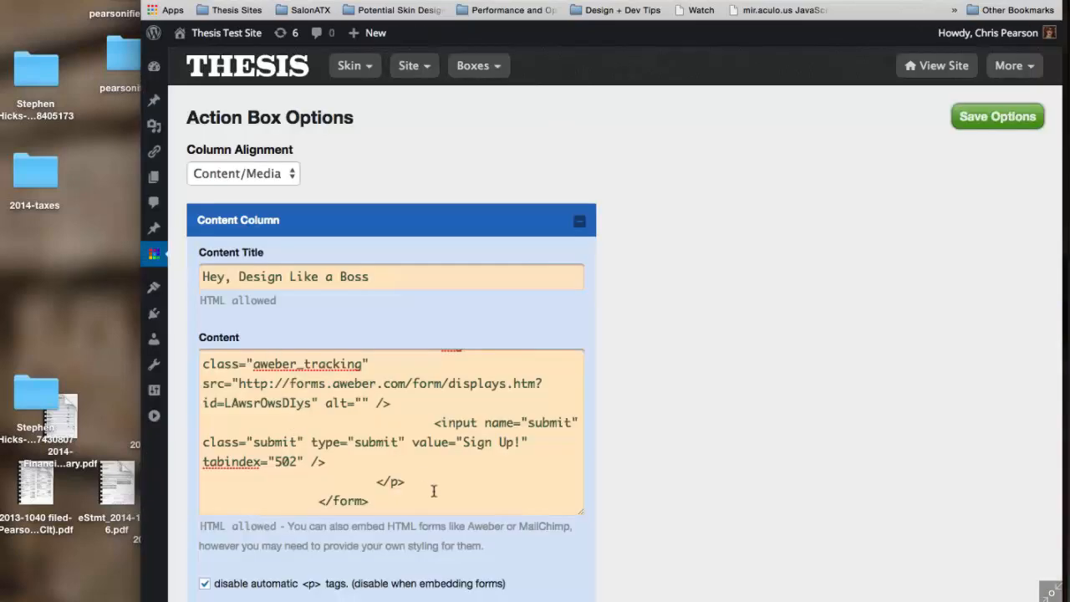
scroll(433, 494, down, 3)
scroll(432, 495, down, 1)
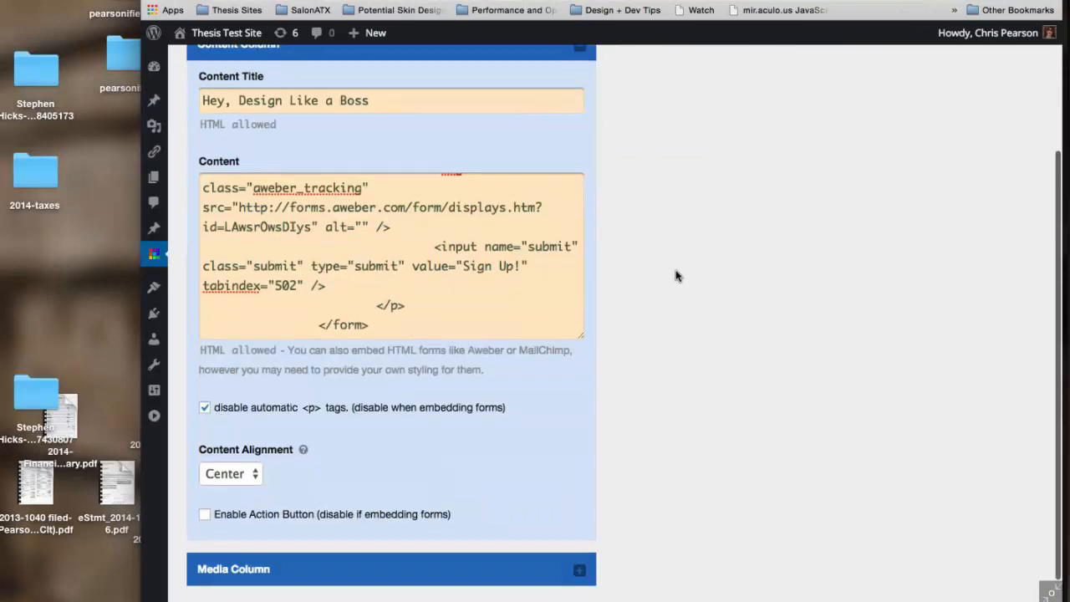
scroll(679, 276, up, 5)
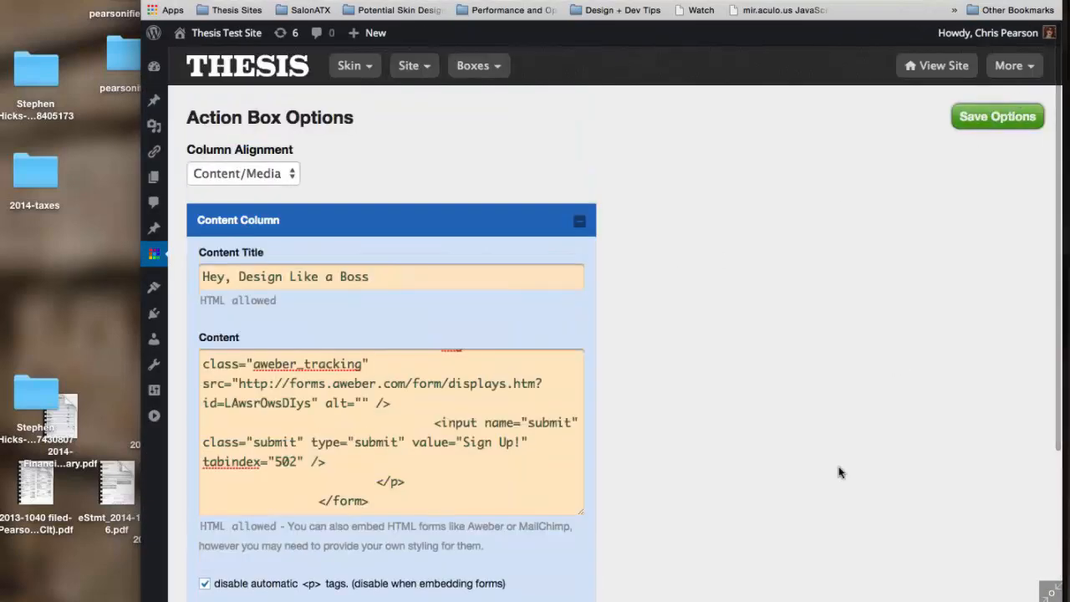
scroll(832, 501, down, 1)
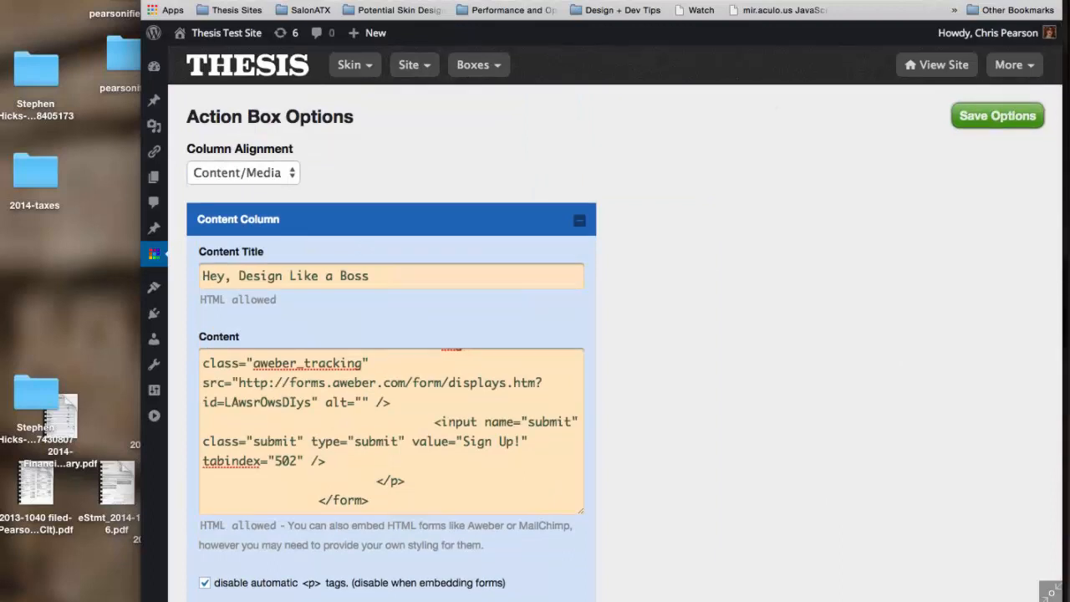
key(ctrl+Tab)
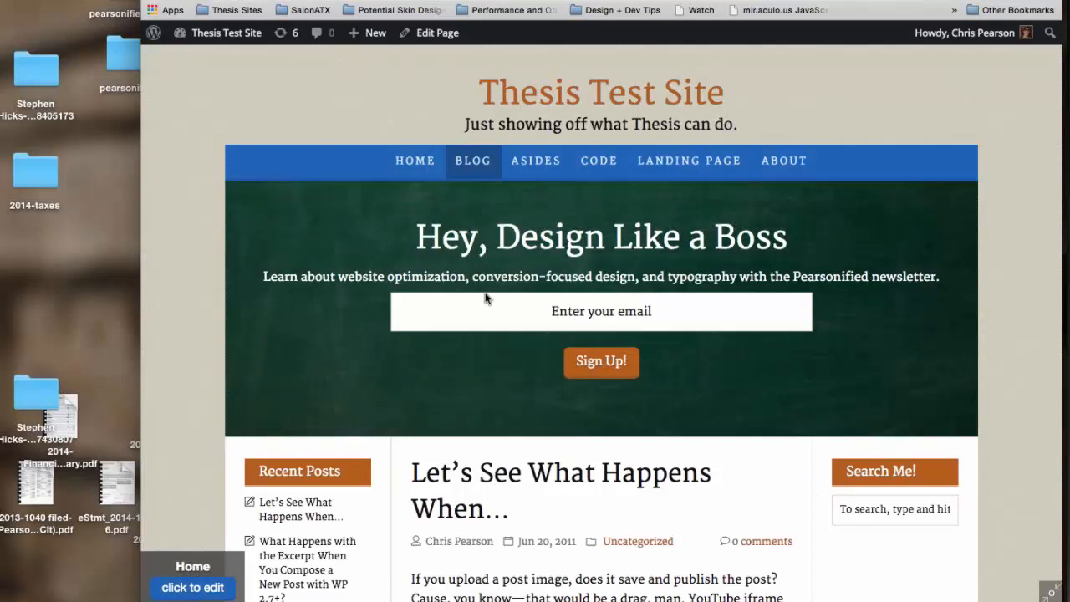
click(416, 168)
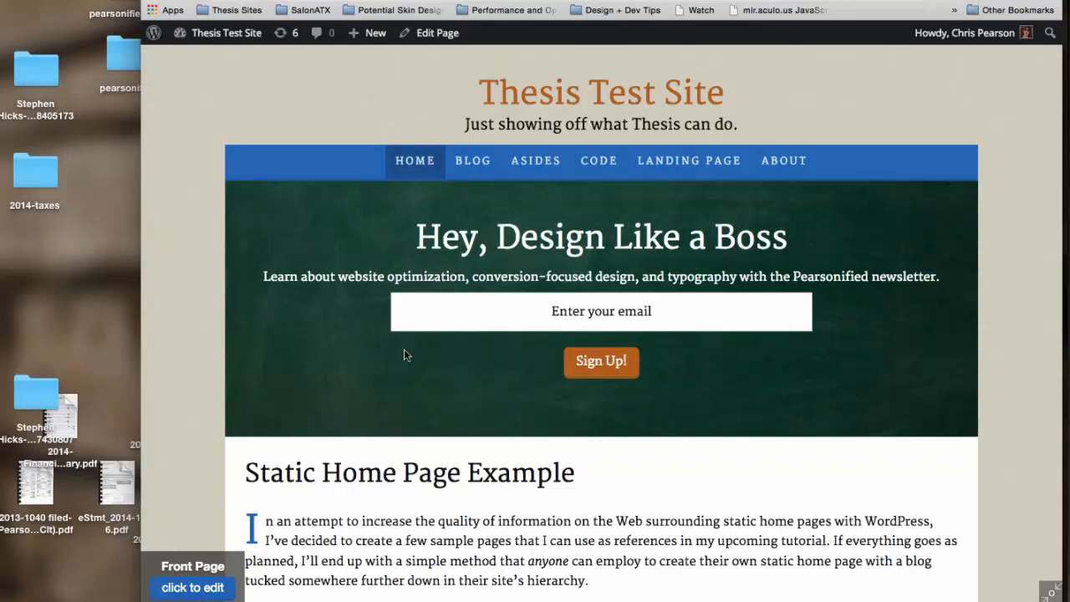
scroll(404, 350, down, 1)
scroll(404, 350, down, 3)
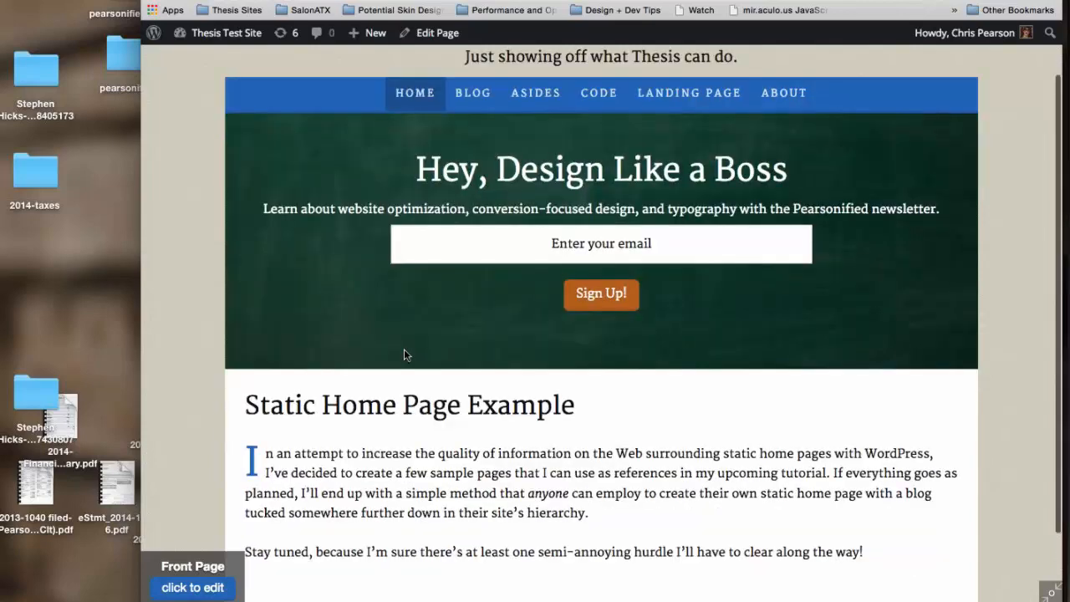
scroll(404, 350, up, 3)
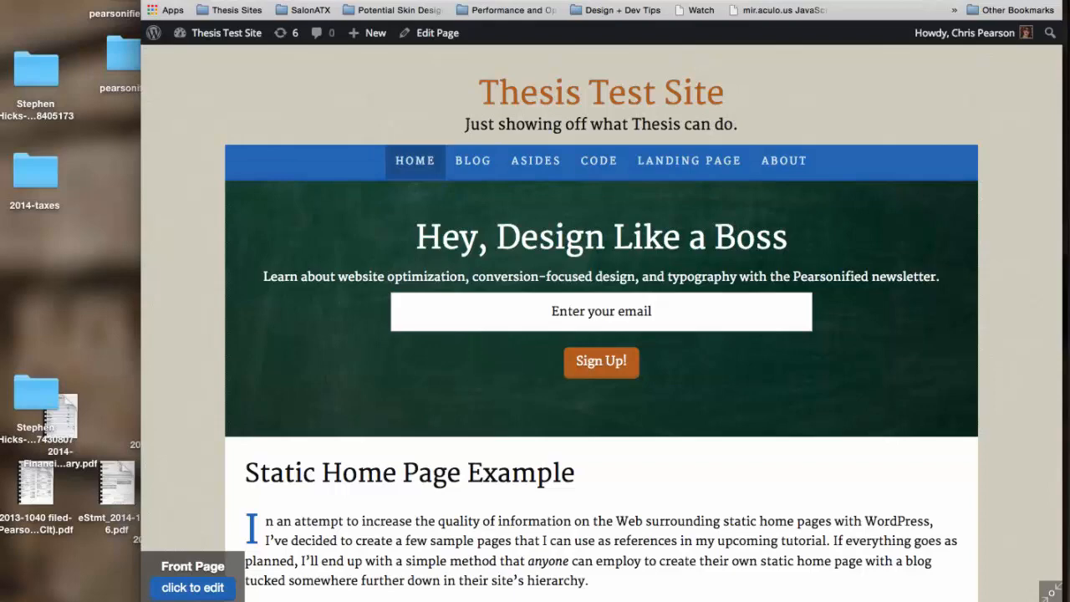
Replace the form code in the Action Box's Content field with "You need to go check out this demo page:".
key(ctrl+Tab)
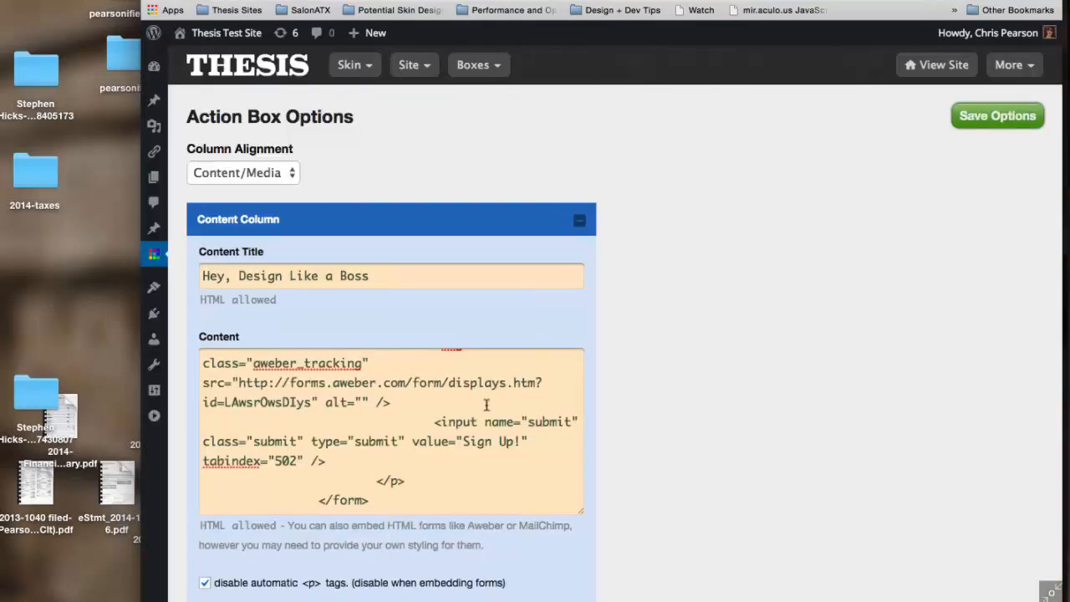
scroll(486, 404, down, 1)
scroll(487, 405, down, 4)
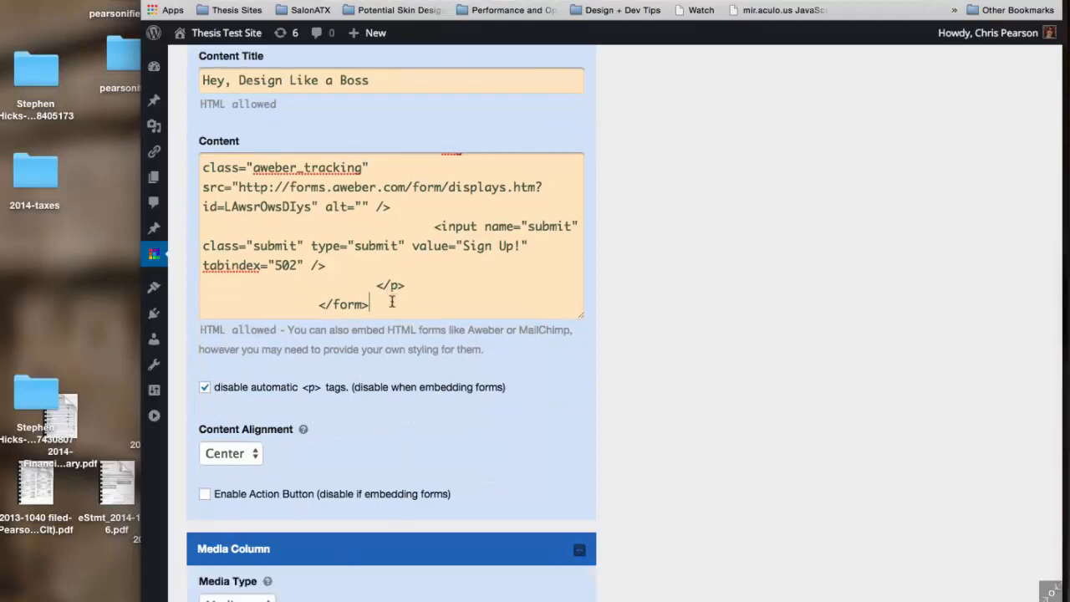
drag(392, 303, 118, 84)
text(y)
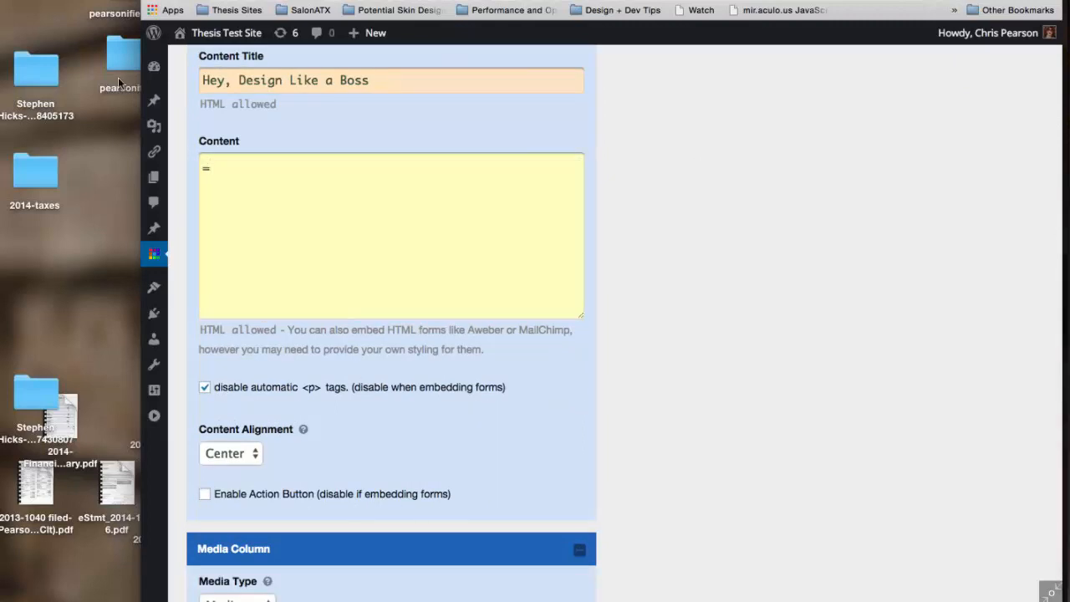
key(BackSpace)
text(You need to go check out this demo page:)
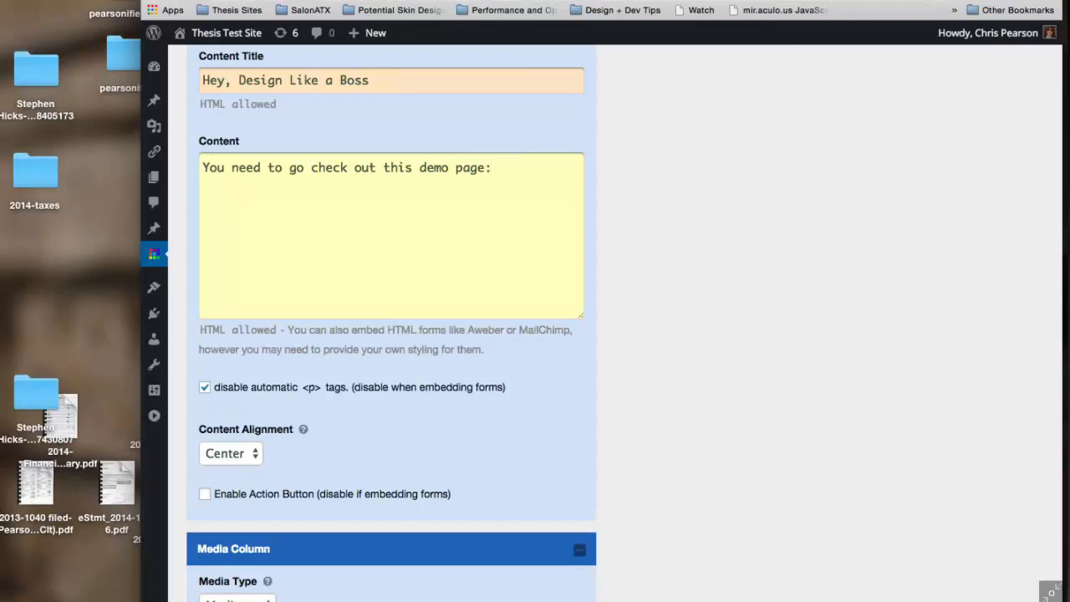
Examine the Action Box on the Thesis Skin Demo home page and the features page its button opens, and return to the Action Box options.
key(ctrl+Tab)
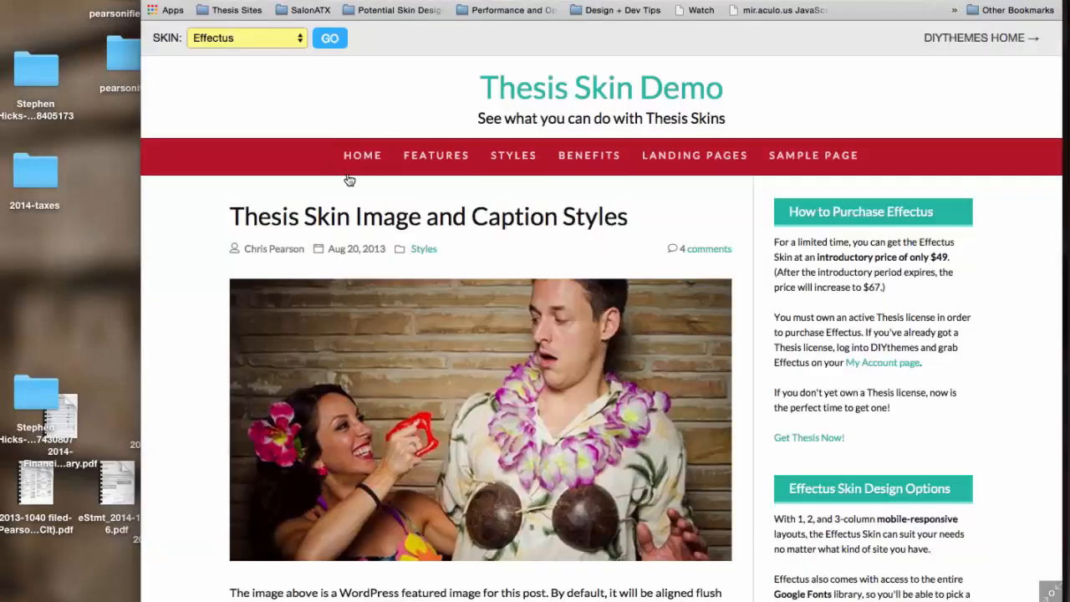
click(351, 171)
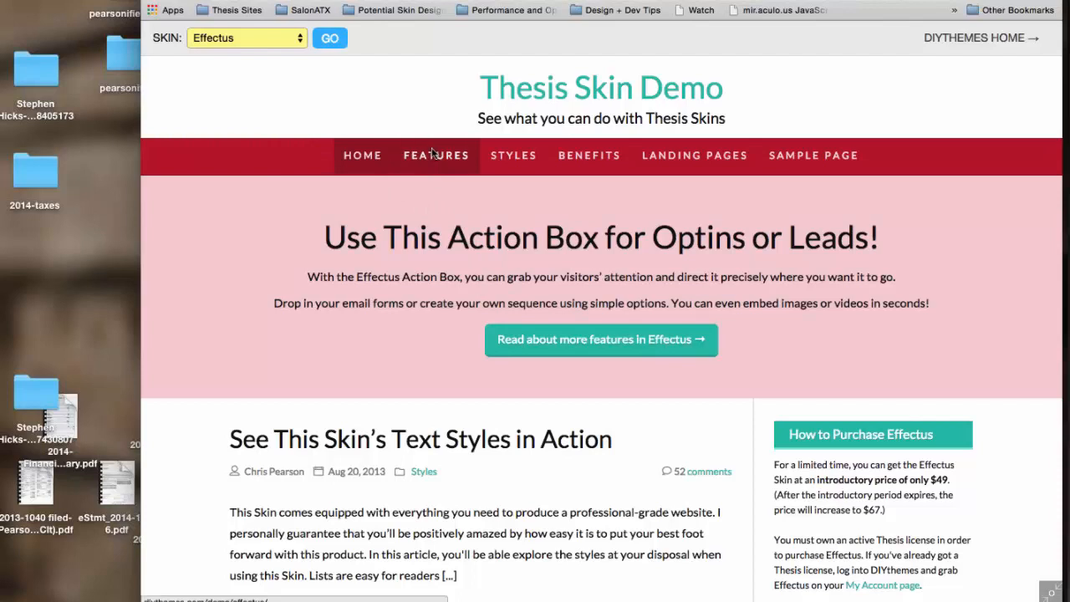
click(576, 347)
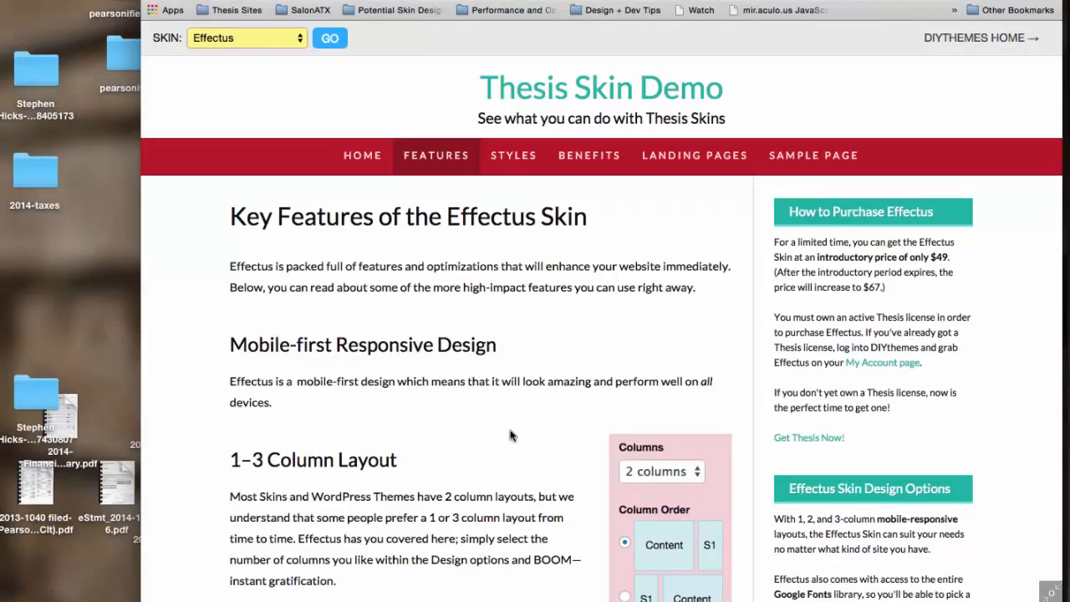
scroll(511, 435, down, 3)
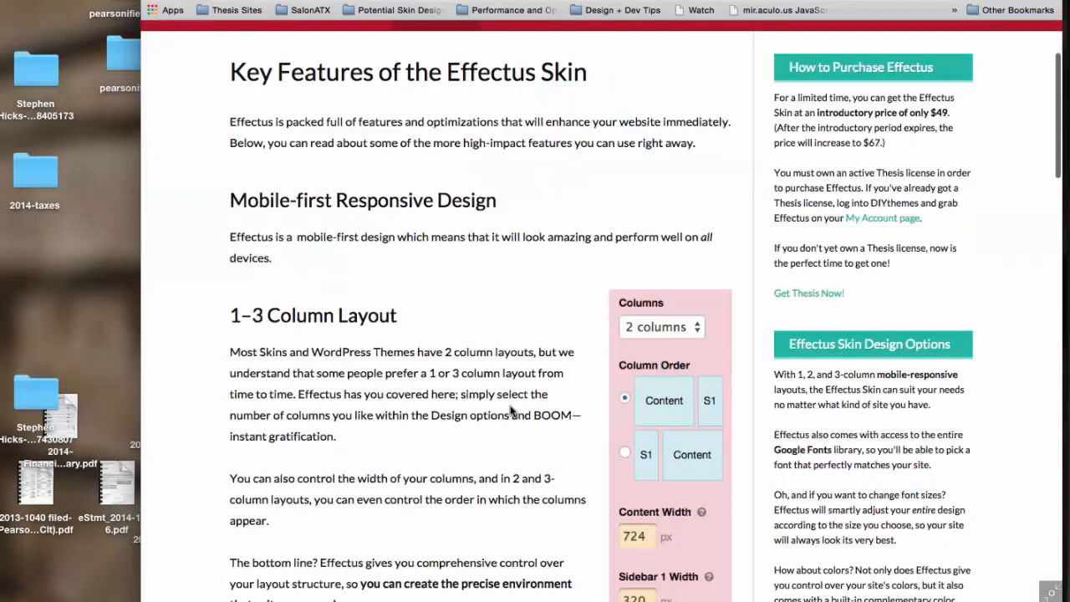
scroll(511, 410, down, 20)
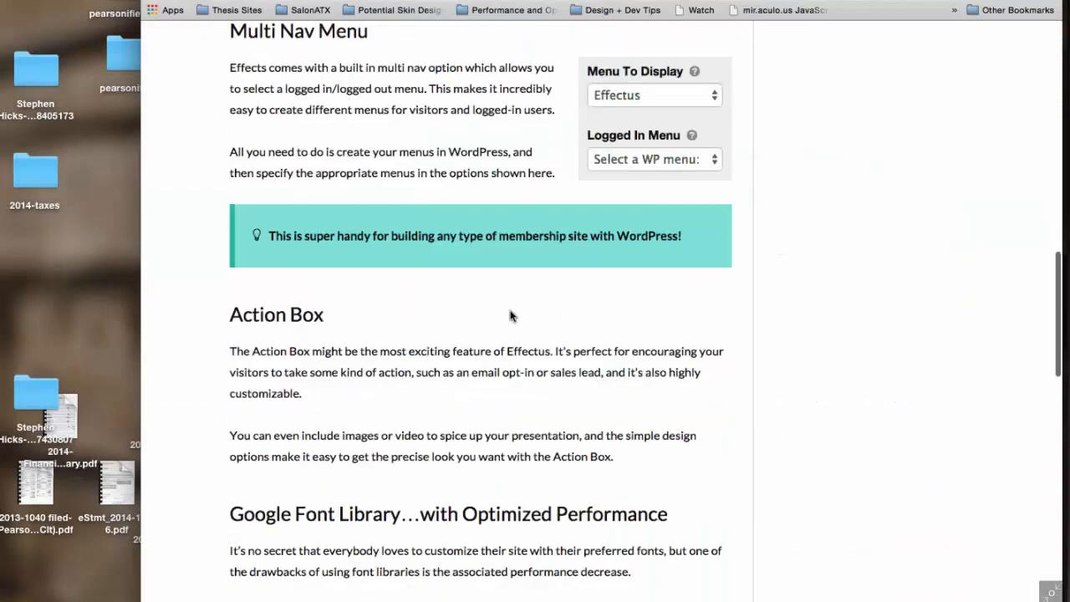
scroll(511, 315, down, 3)
scroll(512, 315, up, 11)
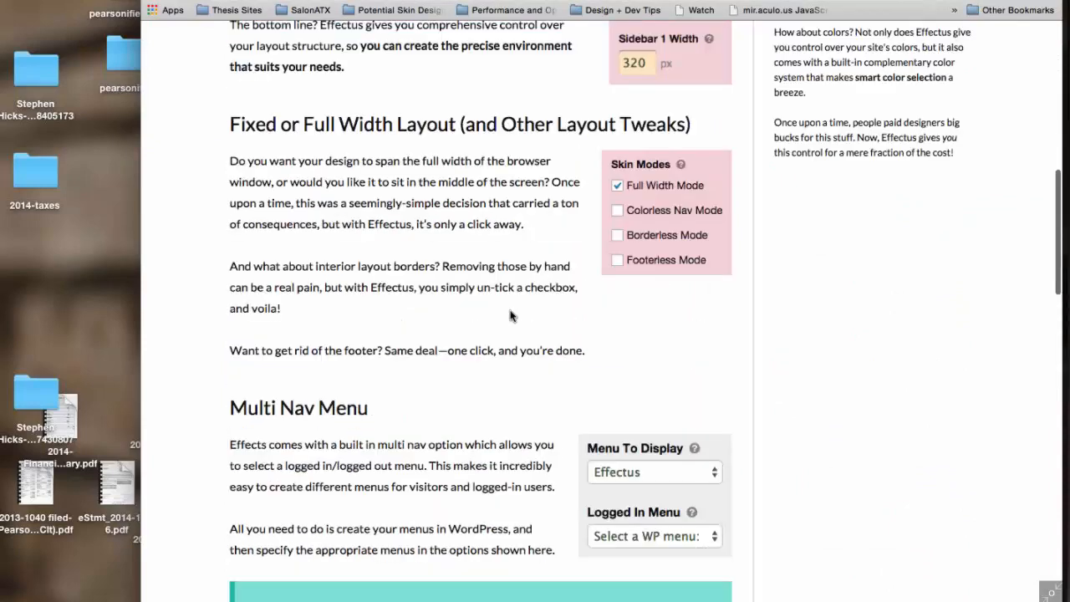
scroll(511, 315, up, 12)
scroll(511, 315, up, 3)
key(ctrl+shift+Tab)
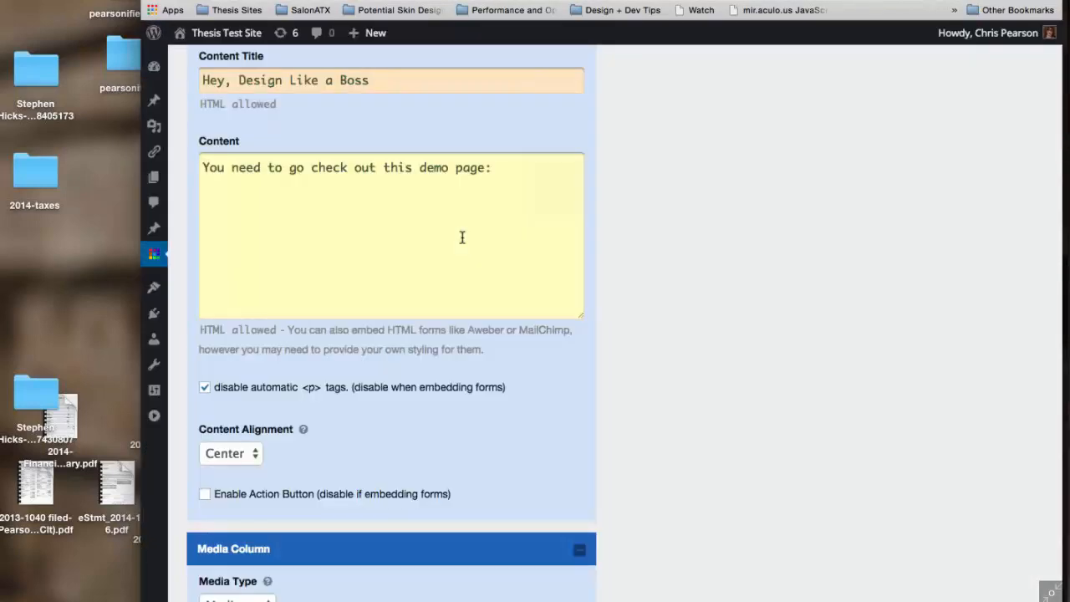
Re-enable automatic <p> tags for the Content field and enable the Action Button in the Content Column.
drag(209, 167, 446, 169)
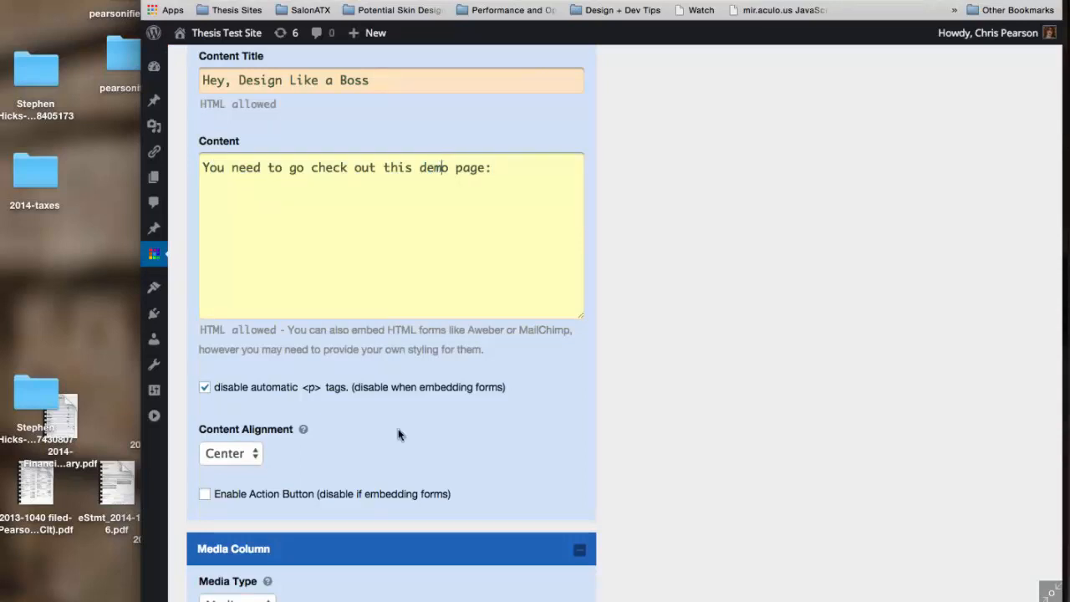
click(269, 389)
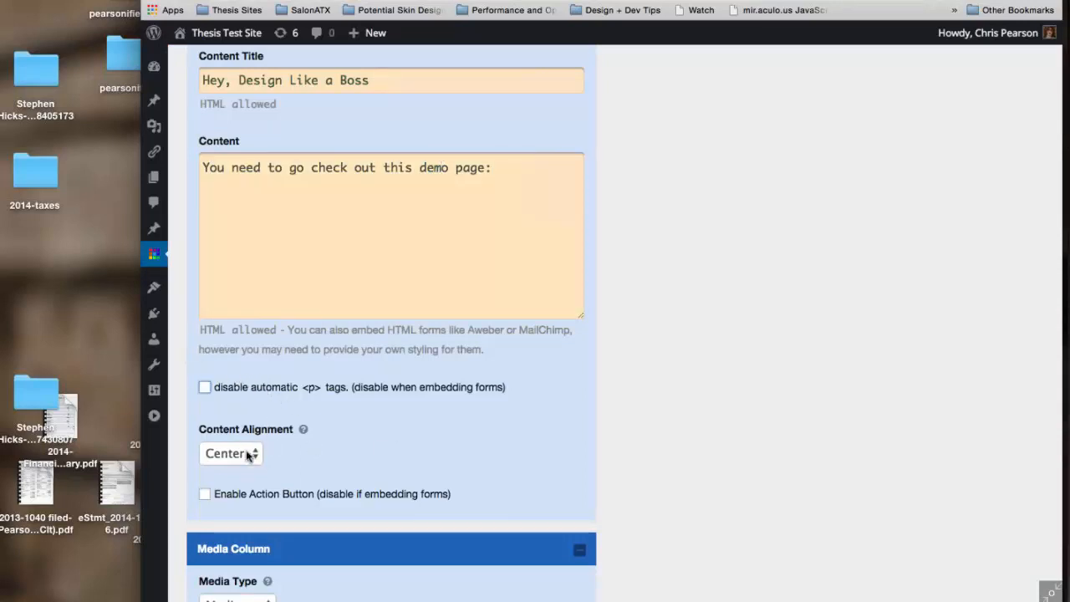
scroll(285, 476, down, 2)
click(313, 450)
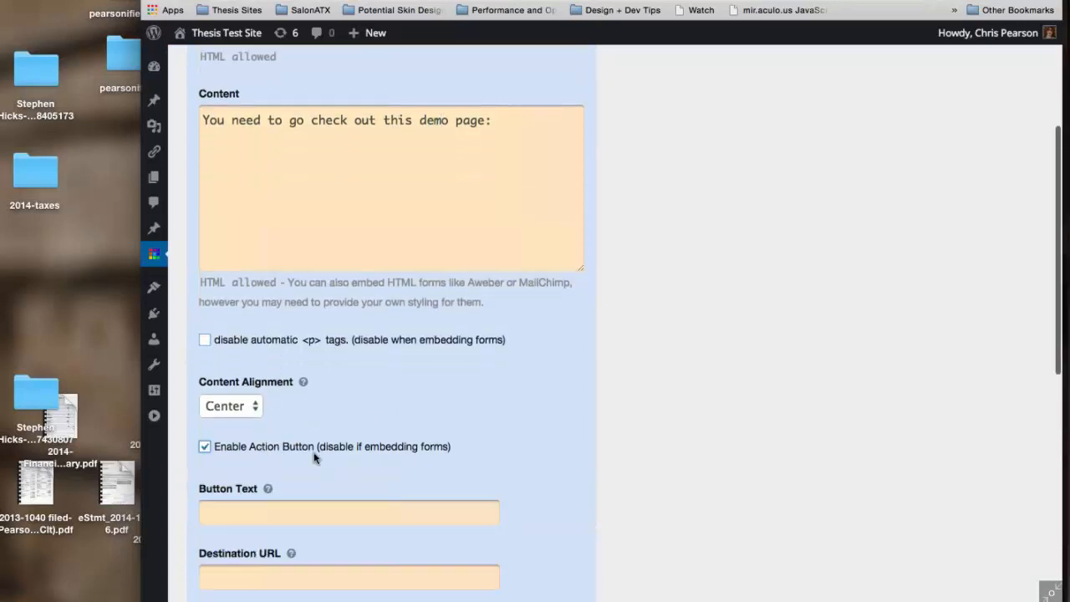
scroll(376, 455, down, 2)
click(317, 436)
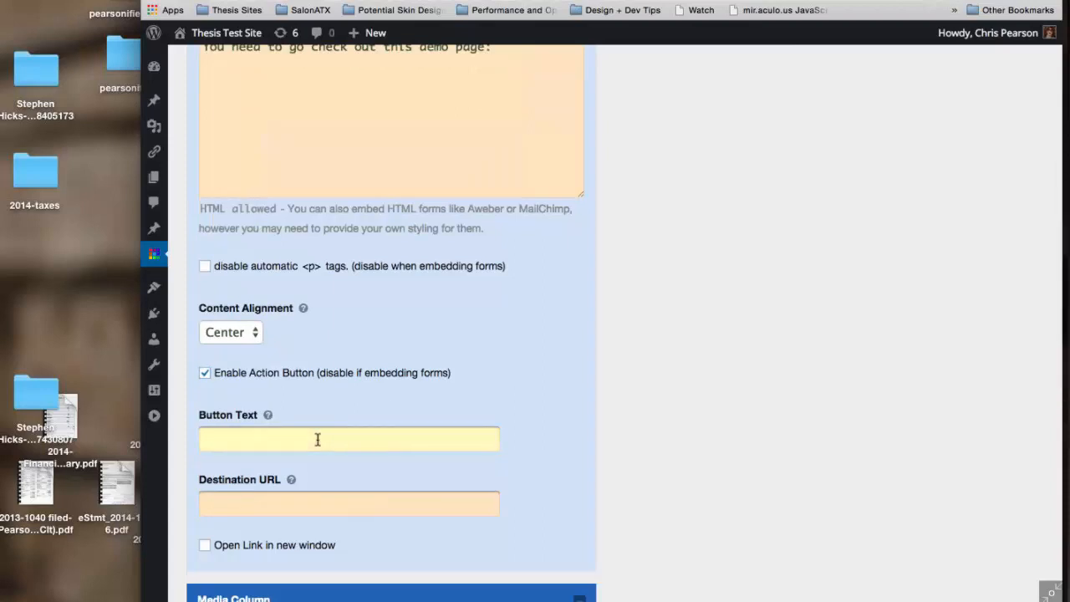
text(Here's the link)
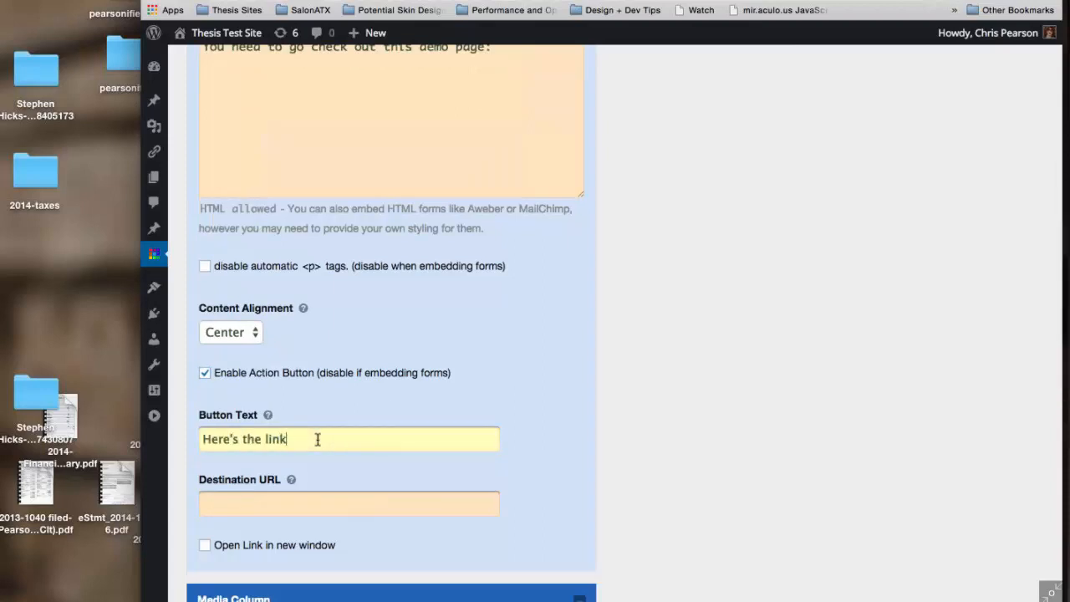
key(Tab)
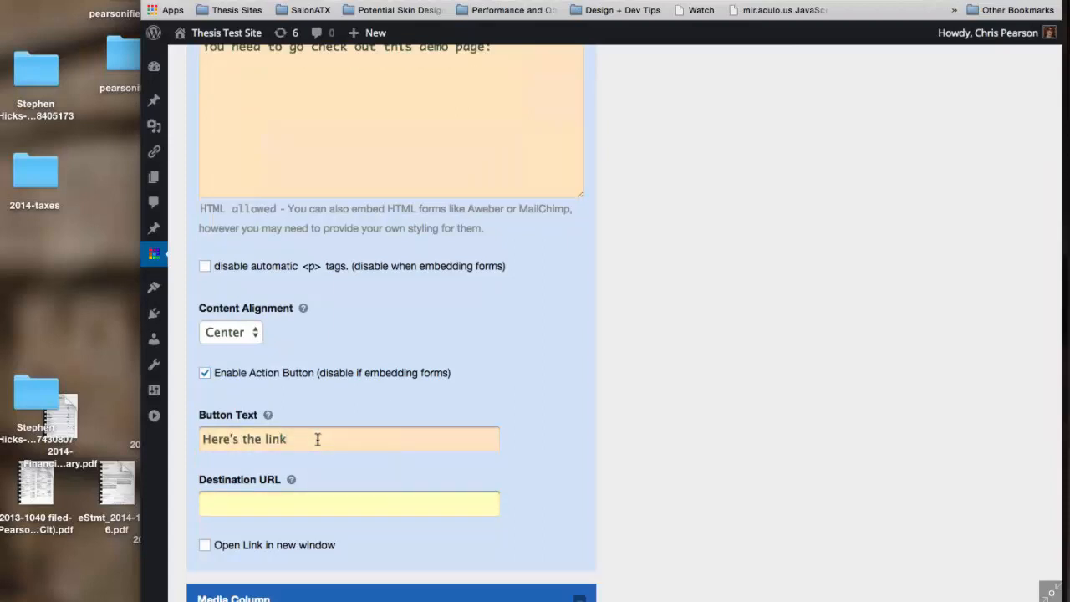
text(http://pearsonified.com)
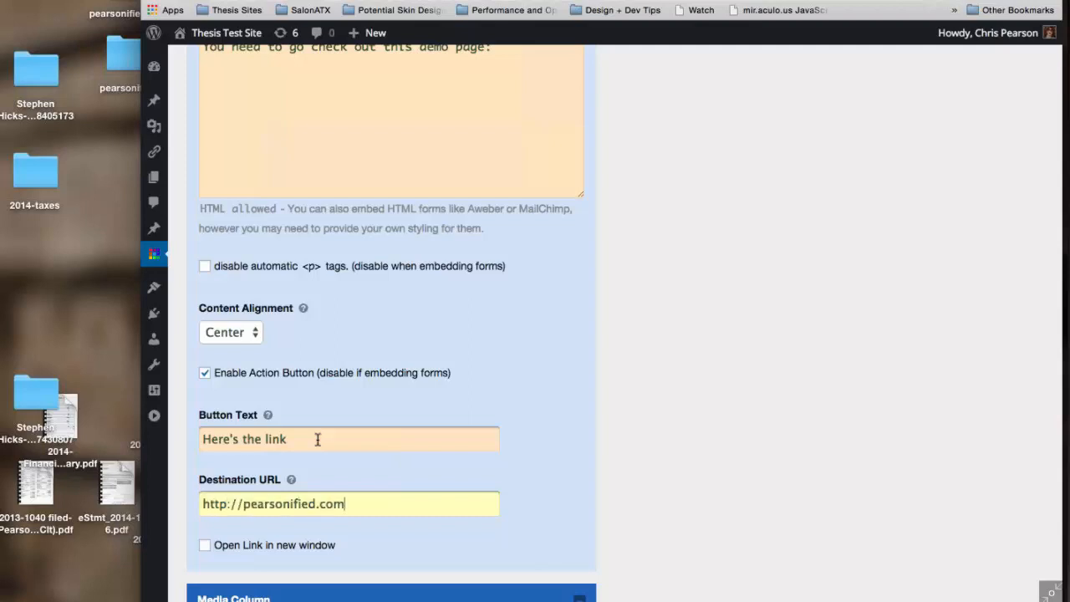
scroll(776, 287, up, 5)
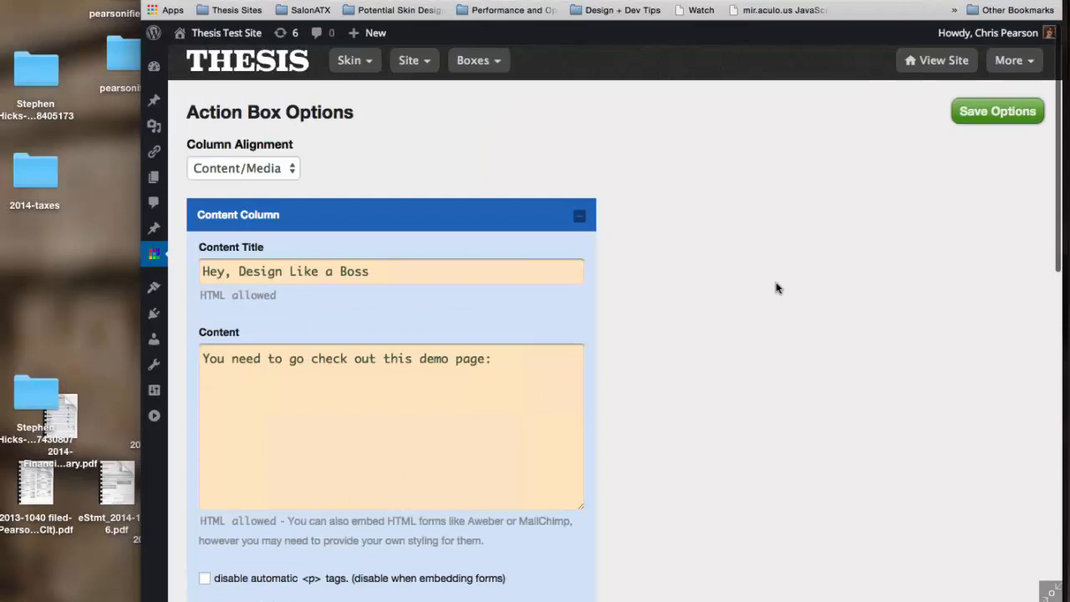
click(994, 107)
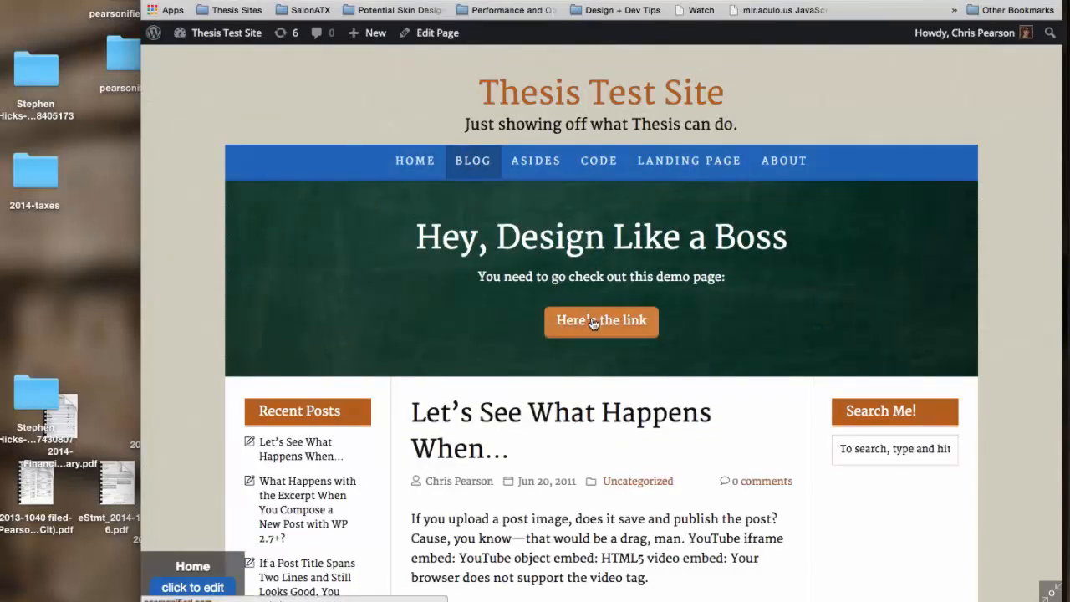
Test the "Here's the link" button in the blog page's Action Box and return to the Action Box options.
click(593, 323)
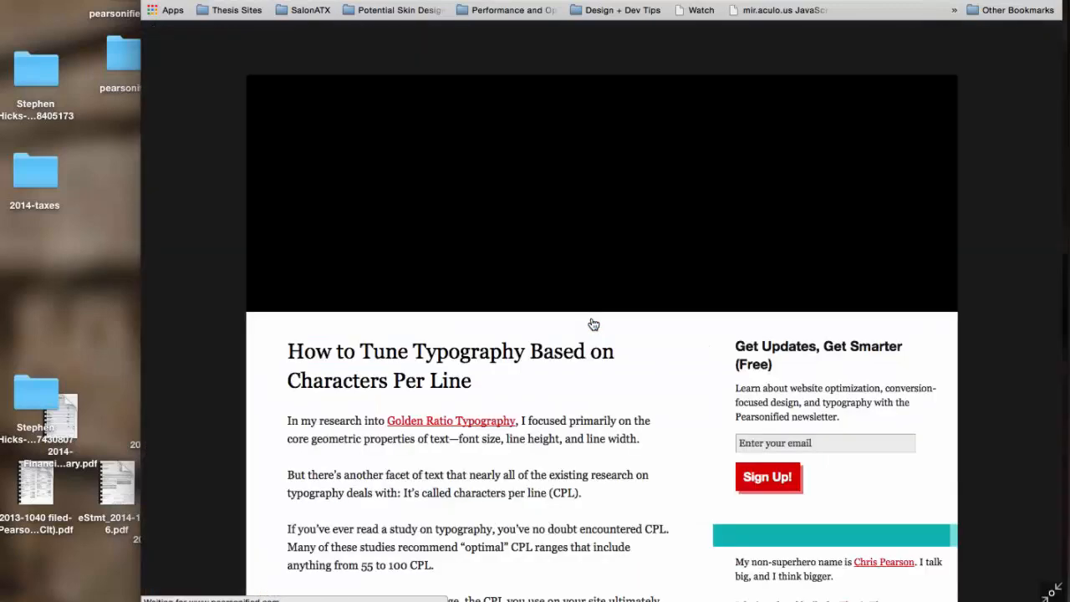
key(super+Left)
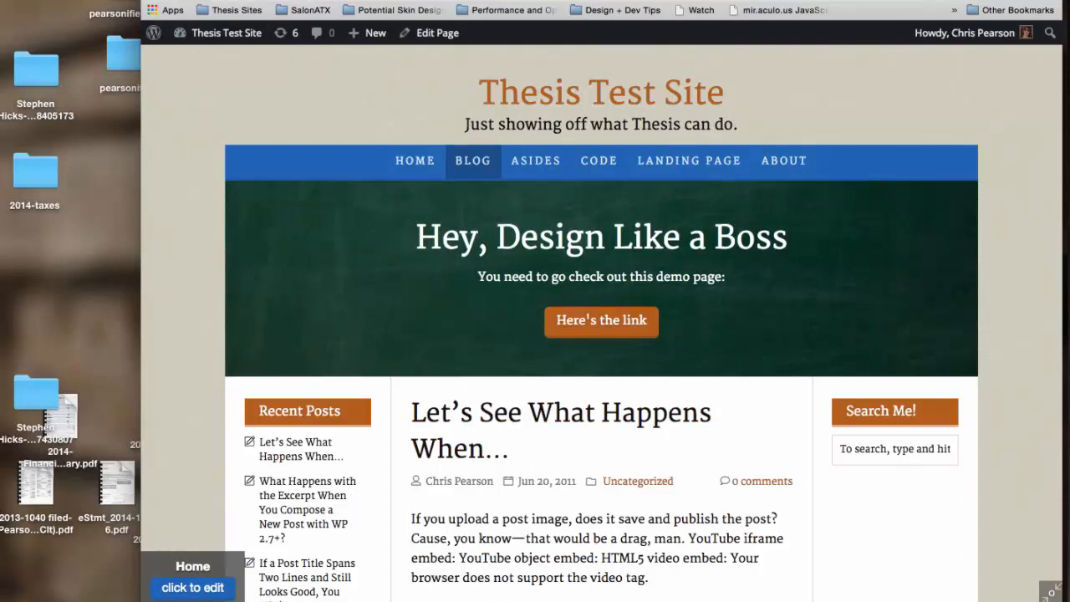
key(super+Left)
Review the Content Column's button settings and collapse the Content Column.
scroll(610, 443, down, 5)
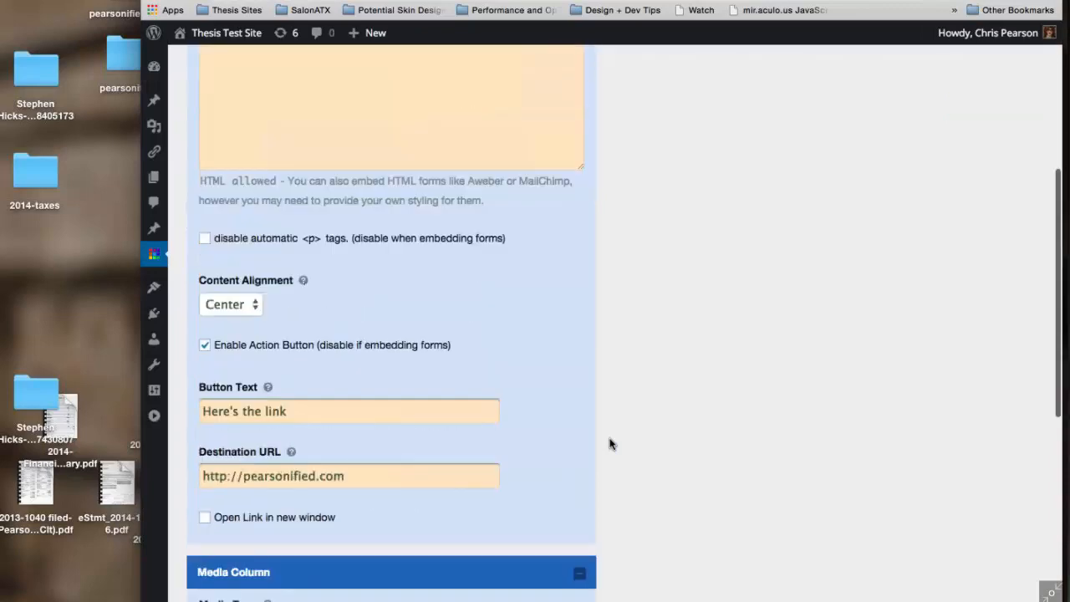
scroll(611, 443, down, 3)
scroll(411, 209, up, 1)
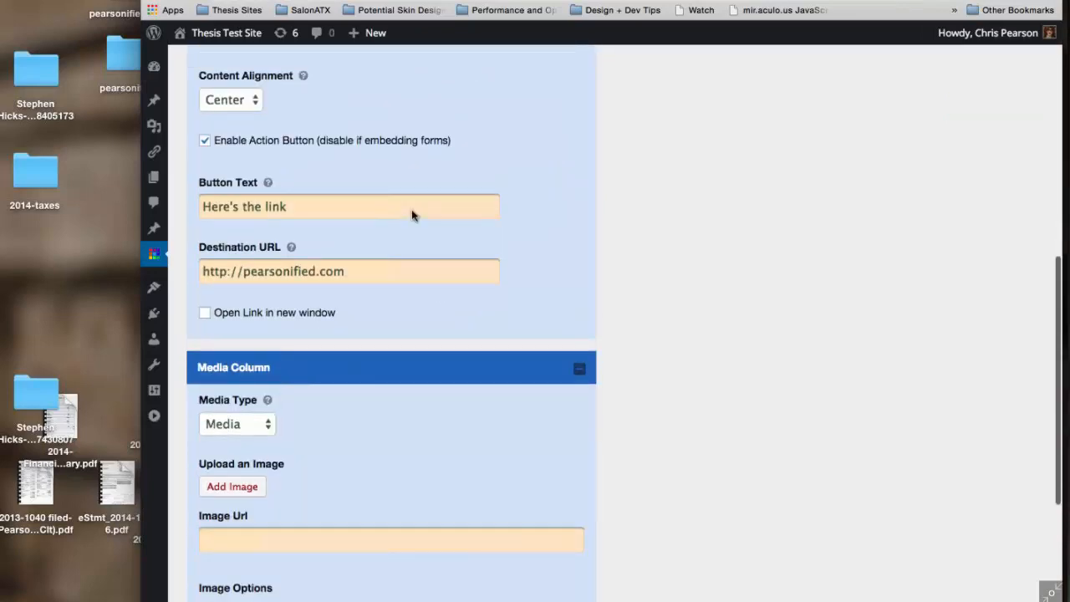
scroll(411, 209, up, 10)
click(401, 219)
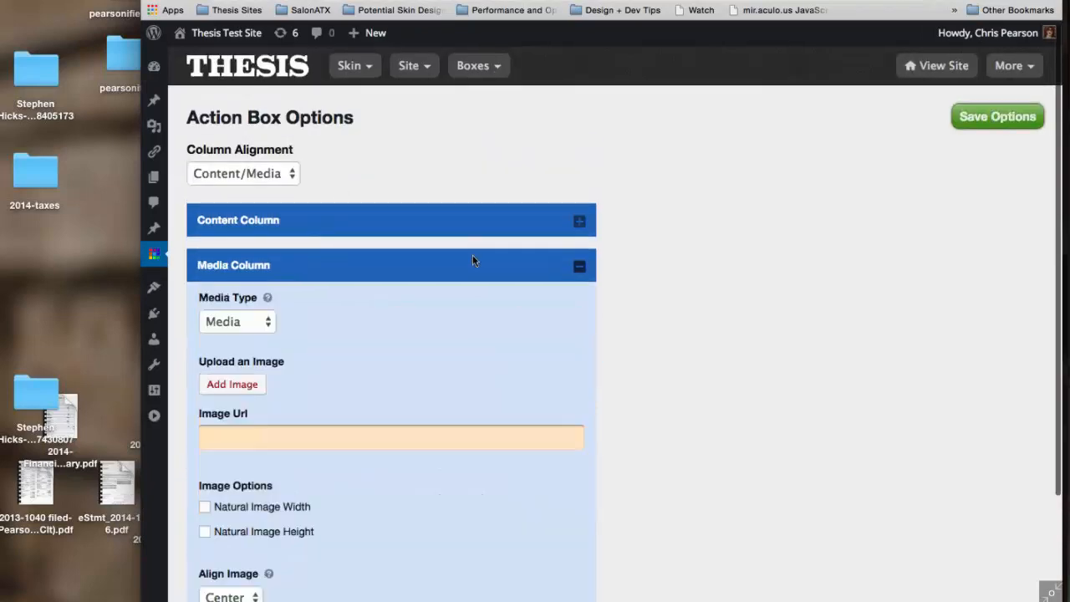
Preview the Text Box media type in the Media Column and switch the type back to Media.
scroll(642, 363, down, 3)
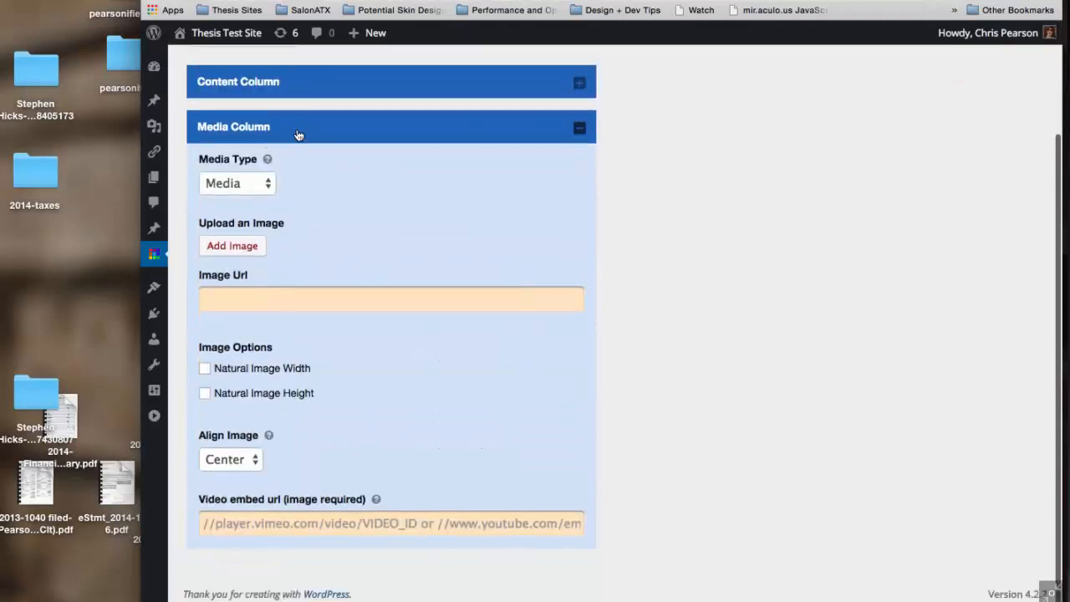
click(269, 185)
click(246, 205)
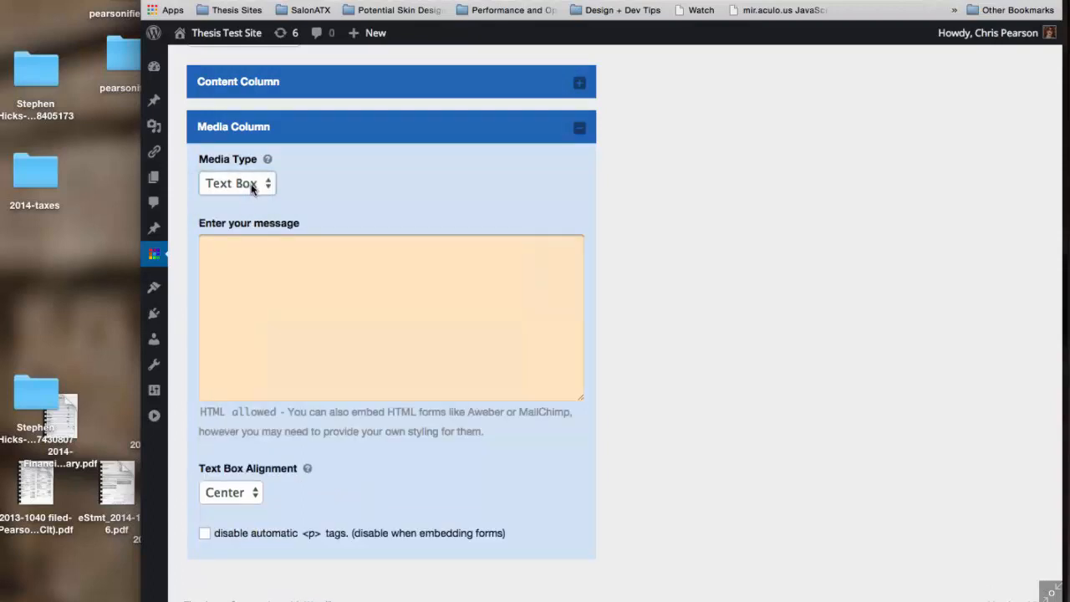
click(253, 186)
click(254, 164)
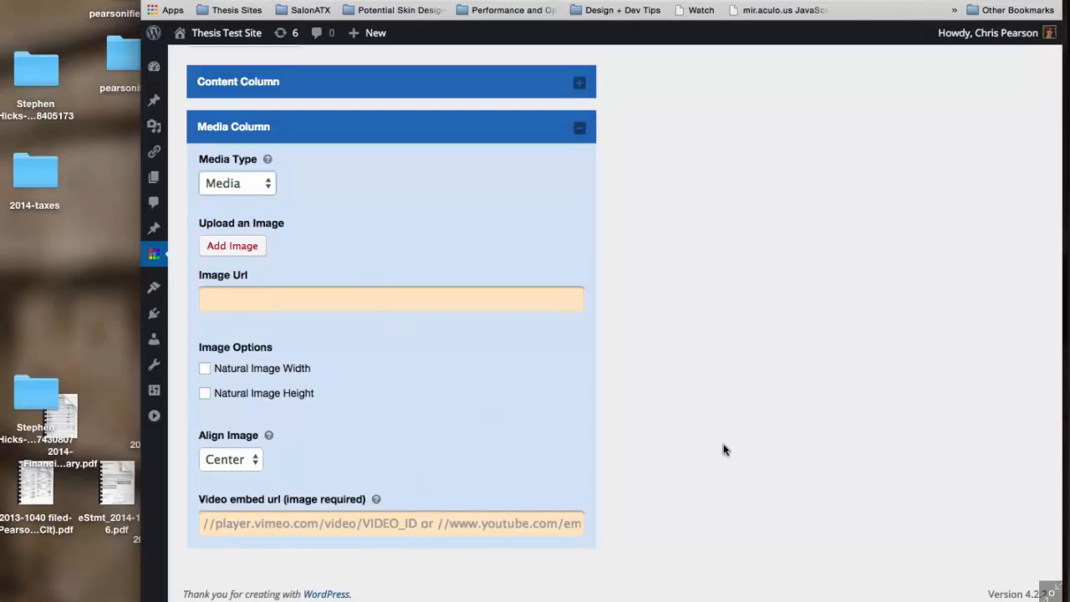
Add the kk-cp.png image from the media library to the Media Column and save the Action Box options.
click(250, 250)
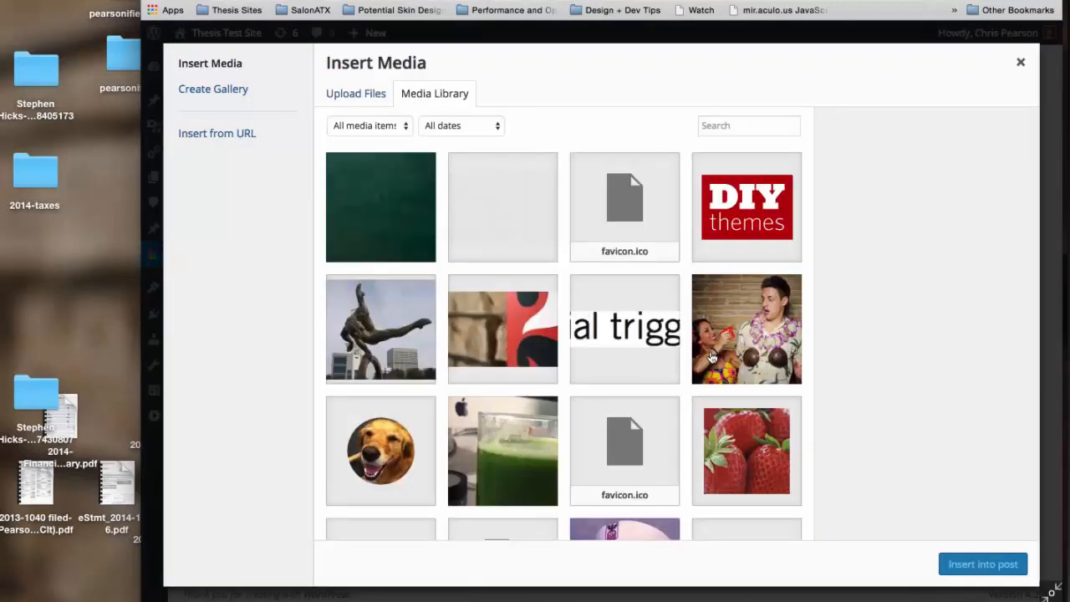
click(724, 345)
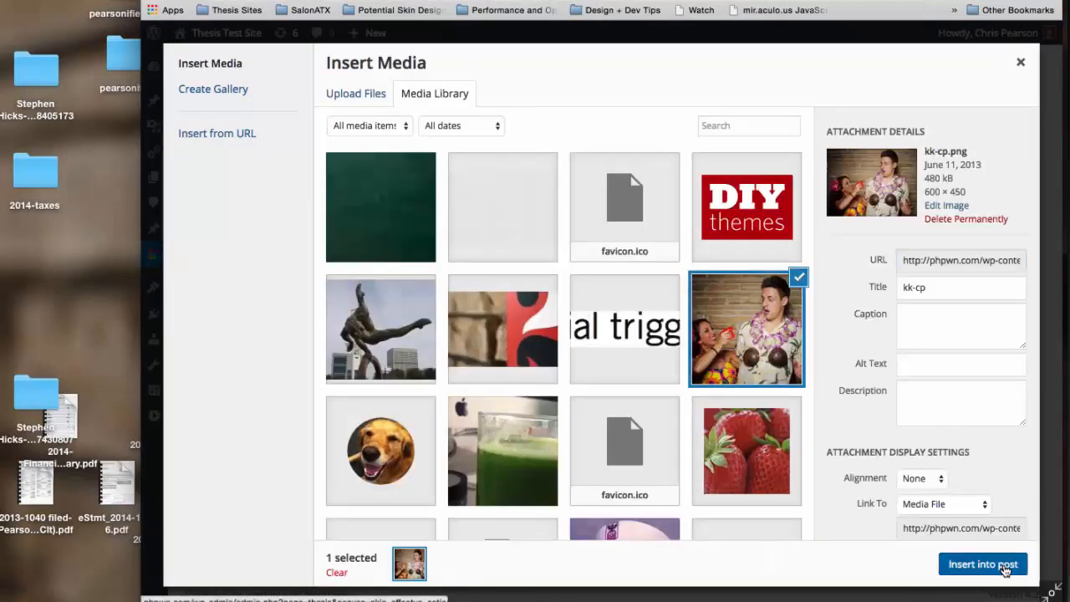
click(983, 565)
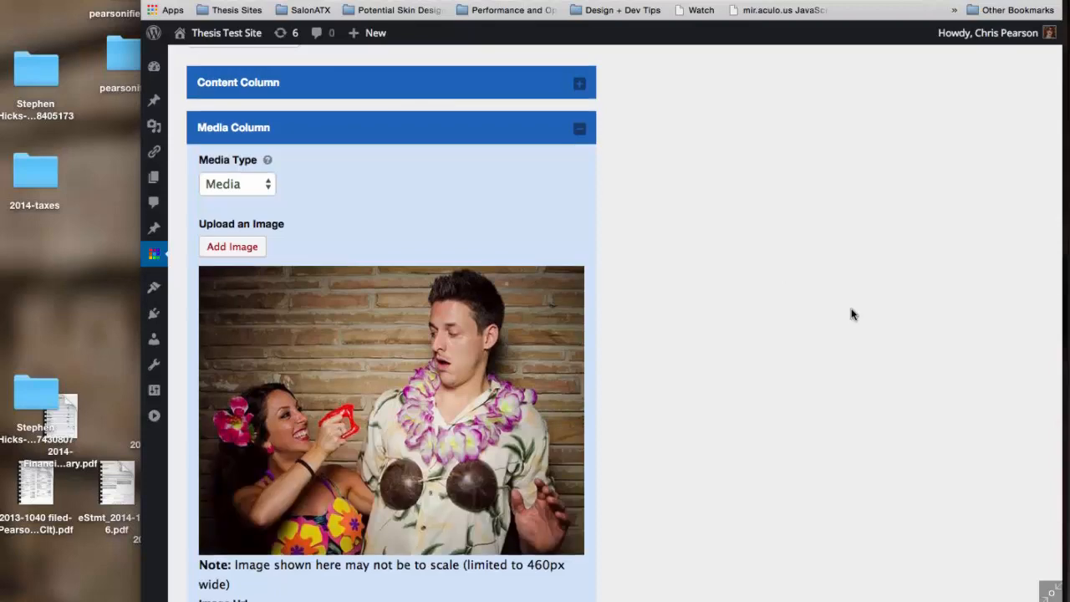
scroll(851, 314, up, 3)
click(989, 119)
Reload the test site's blog page to check the image in the Action Box, and return to the options.
click(250, 1)
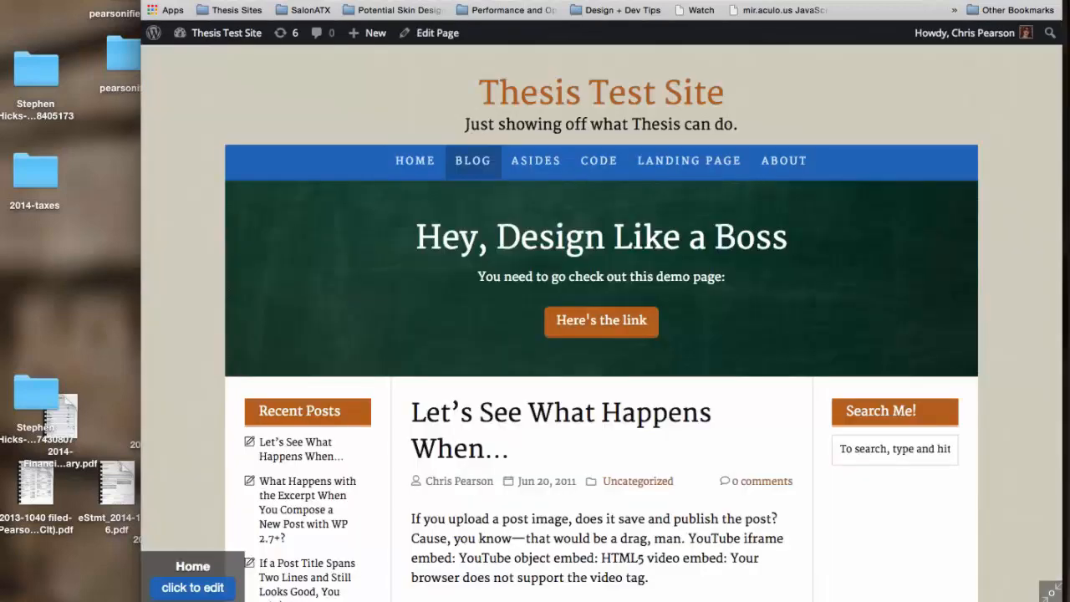
key(super+r)
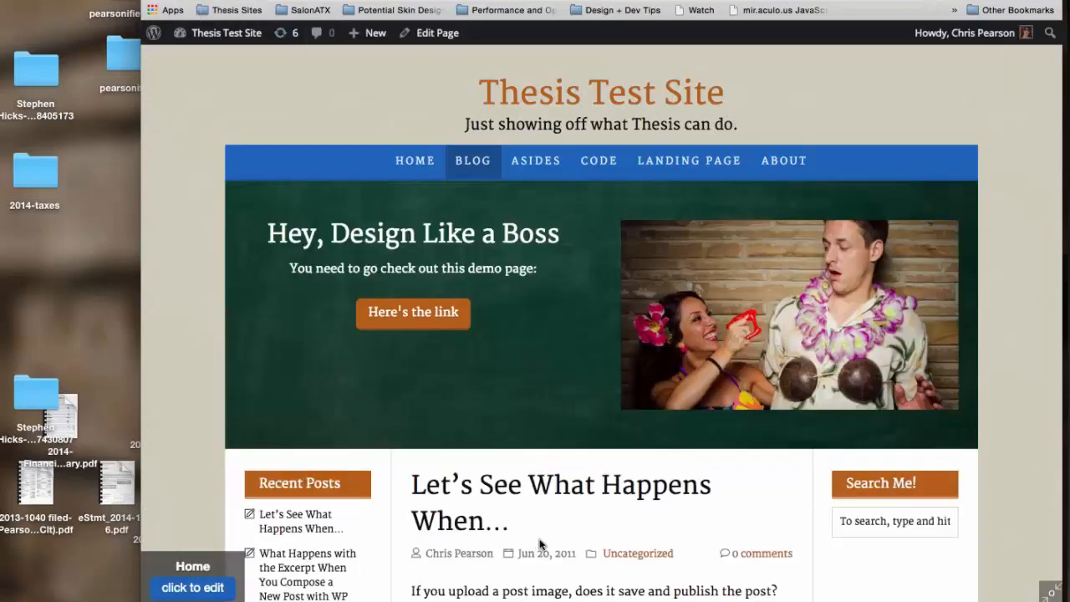
click(552, 0)
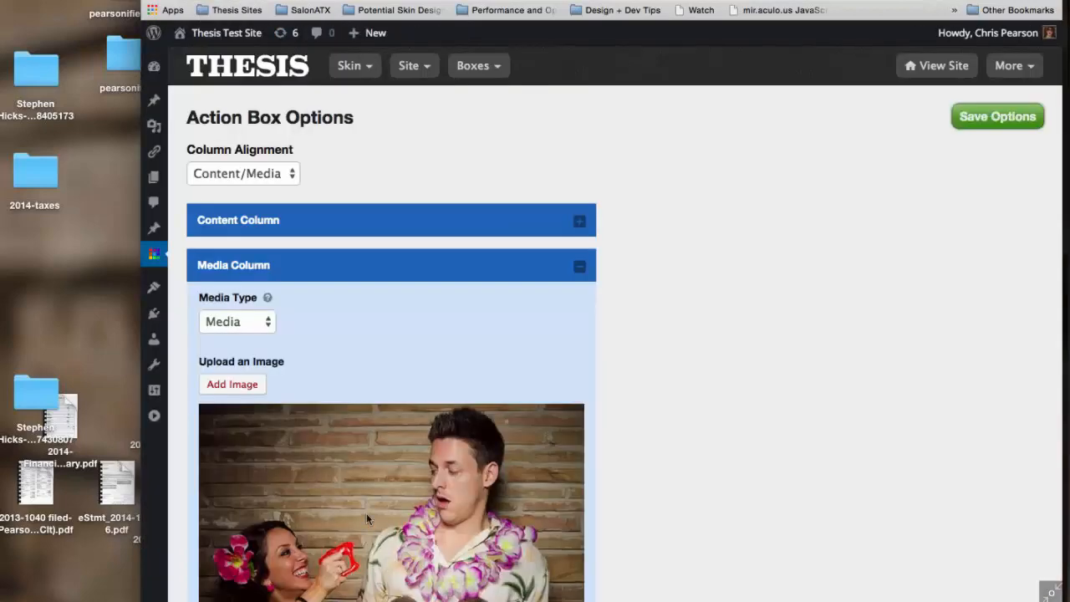
Examine the Media Column's natural image width and height, image alignment and video embed URL settings.
scroll(376, 499, down, 5)
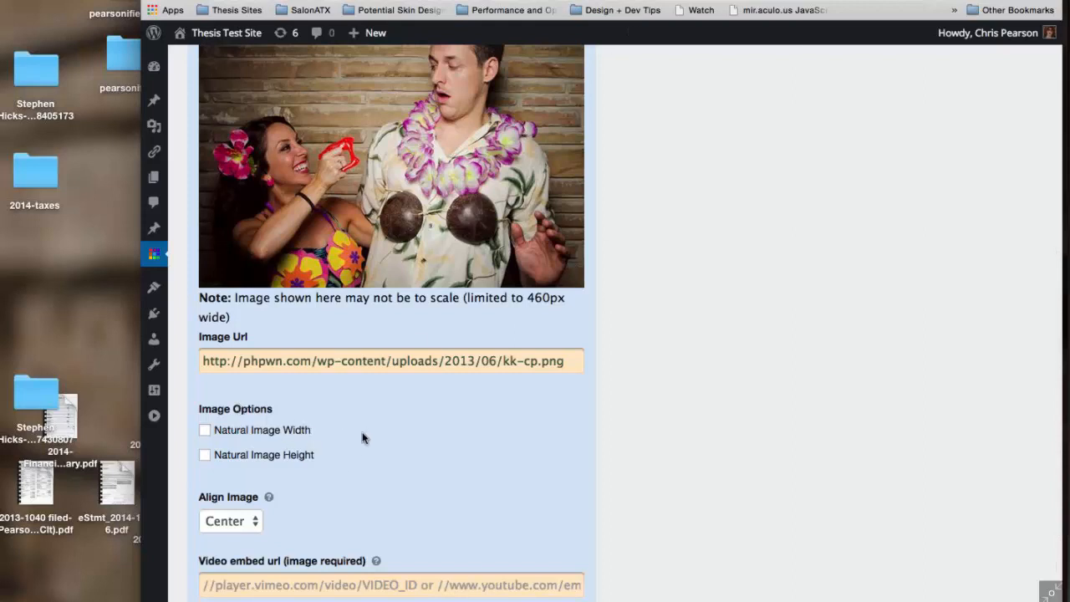
scroll(361, 437, up, 1)
scroll(362, 437, up, 3)
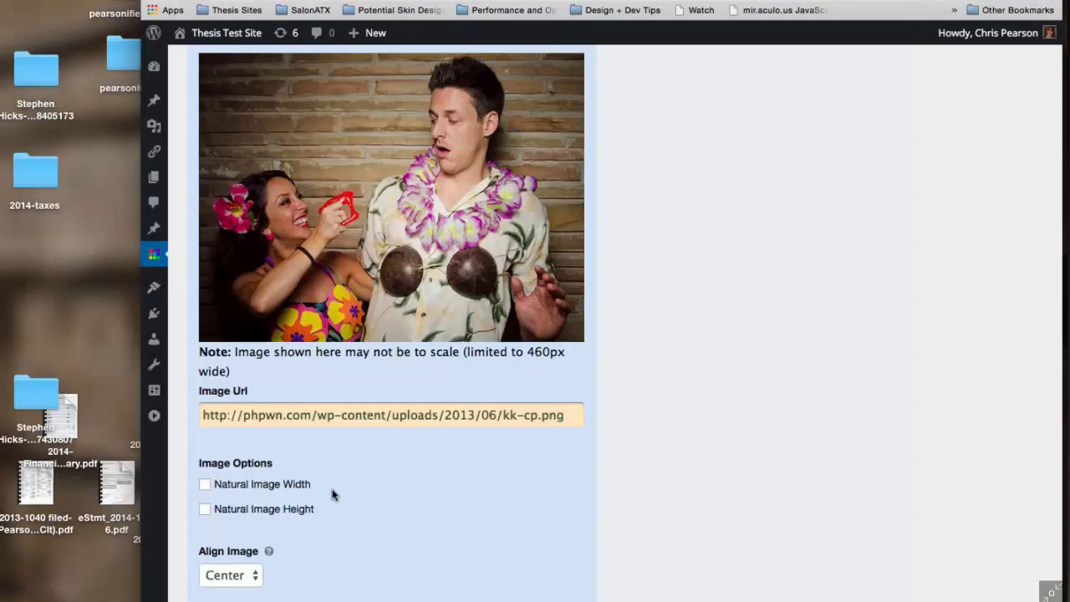
scroll(332, 494, down, 2)
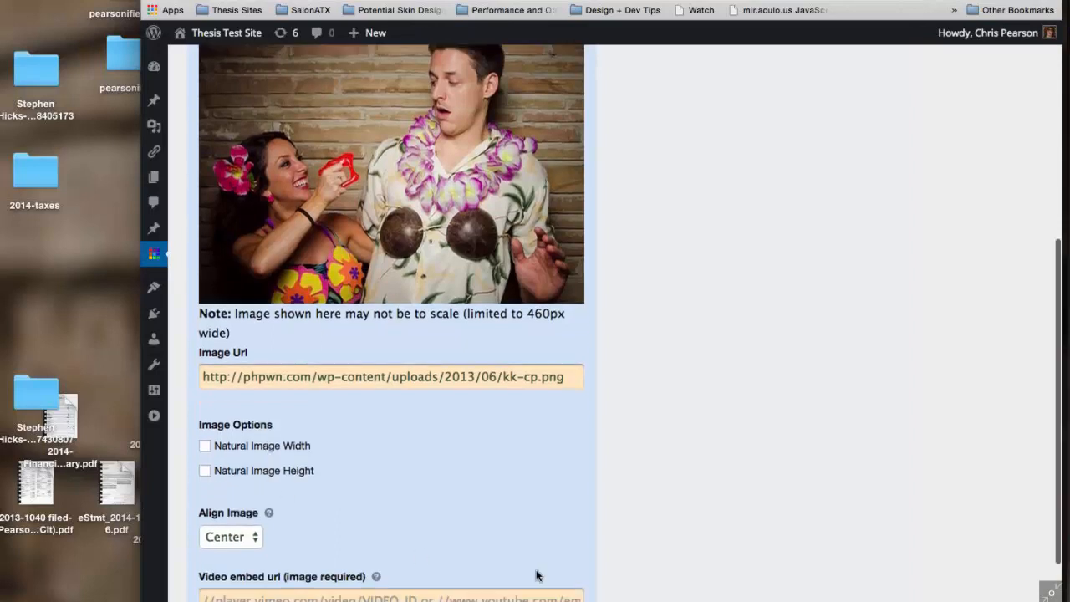
scroll(537, 575, down, 1)
scroll(537, 575, down, 3)
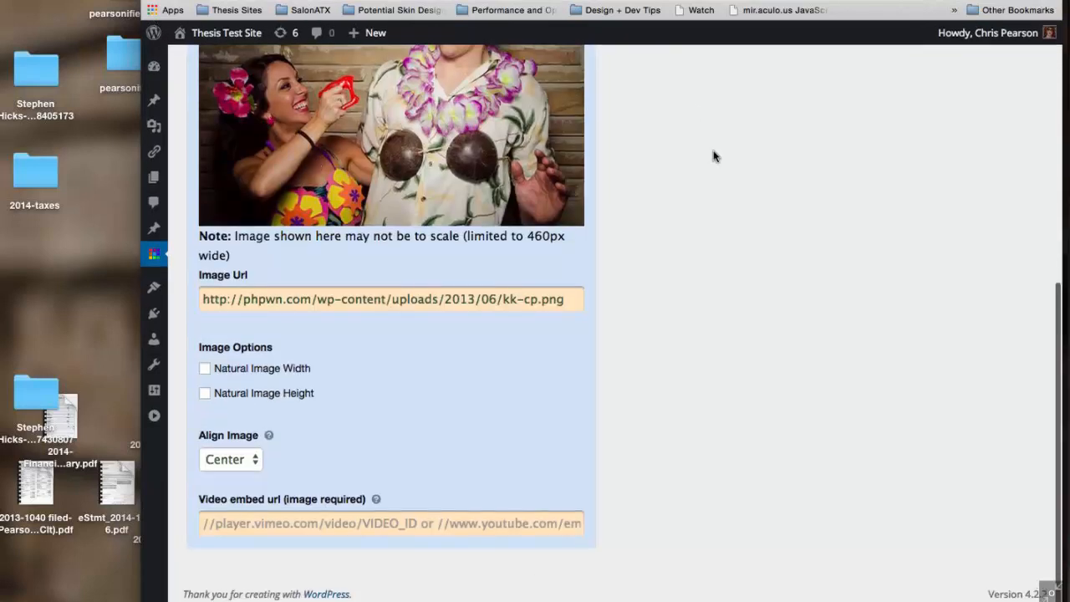
scroll(517, 159, up, 6)
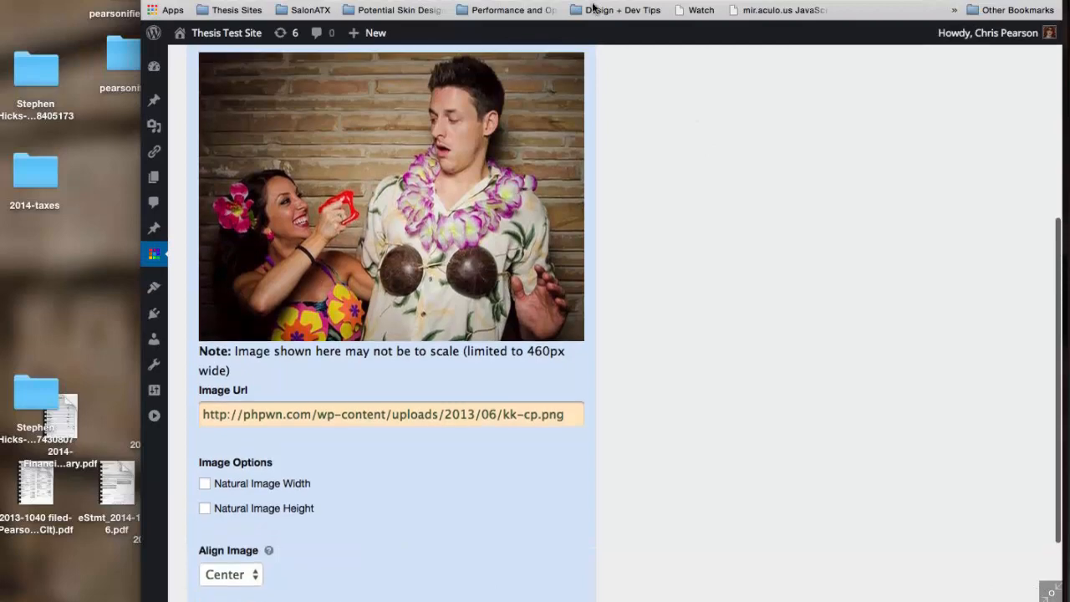
Compare the Action Box image on the blog page with the Media Column's image options.
click(744, 1)
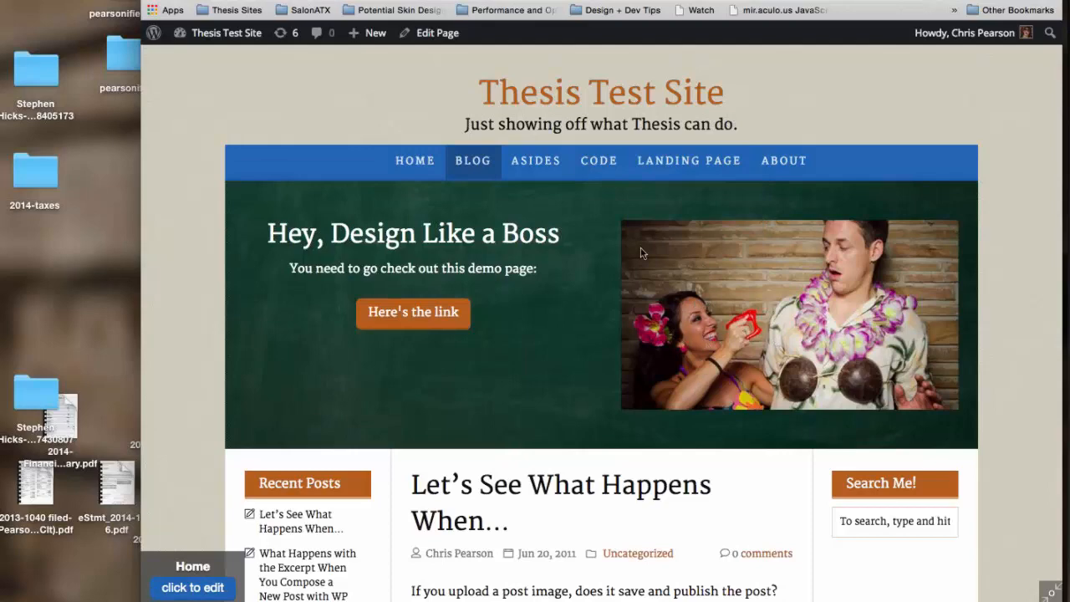
click(485, 1)
scroll(392, 454, down, 3)
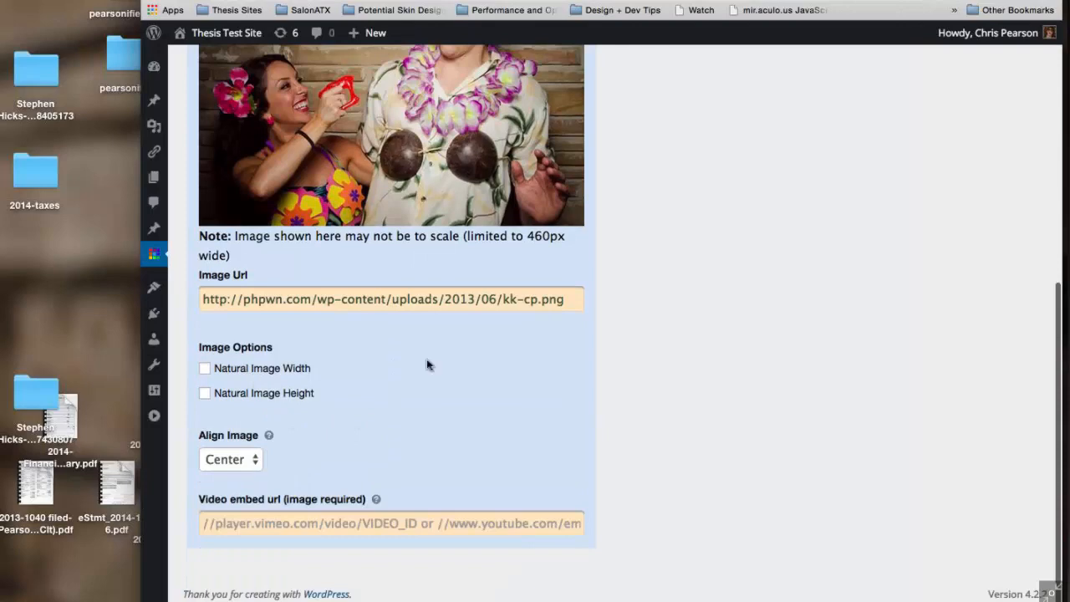
scroll(660, 198, up, 1)
scroll(660, 198, up, 6)
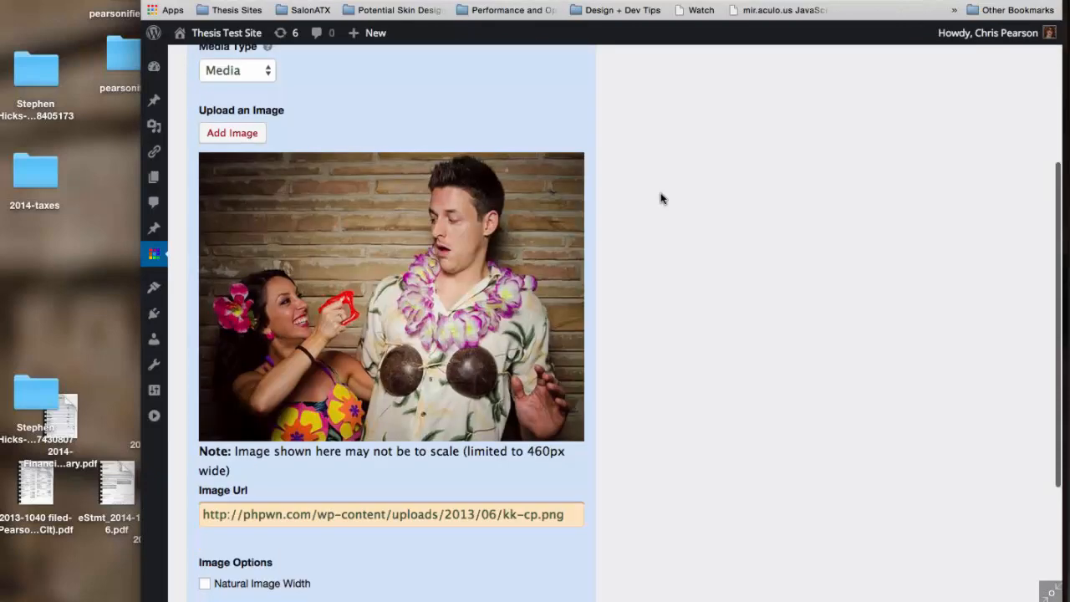
click(669, 1)
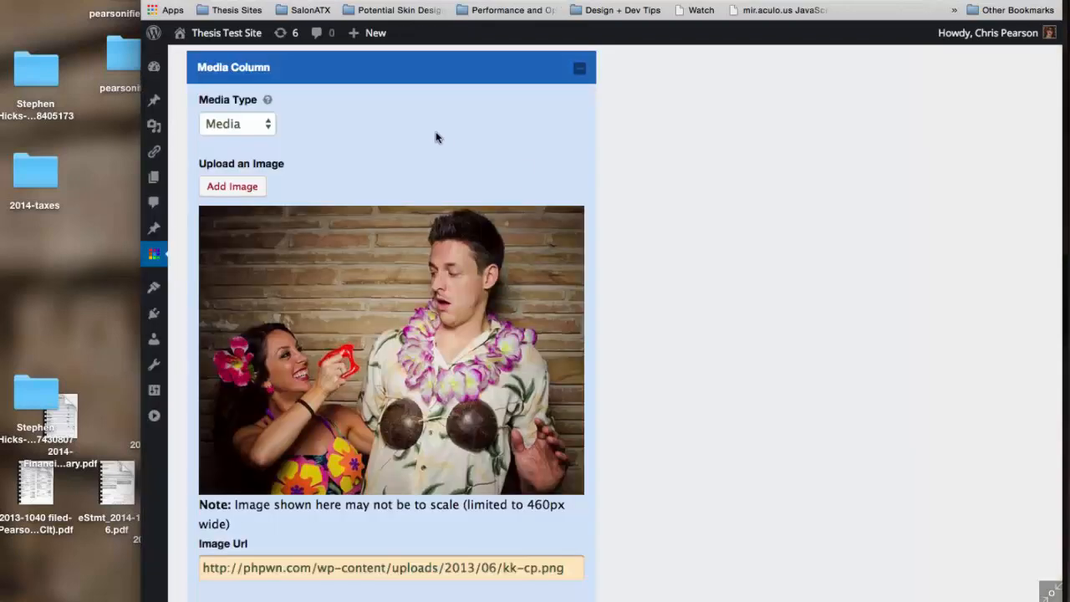
Set the Action Box column alignment to Media/Content, save the options and reload the blog page.
scroll(437, 136, up, 5)
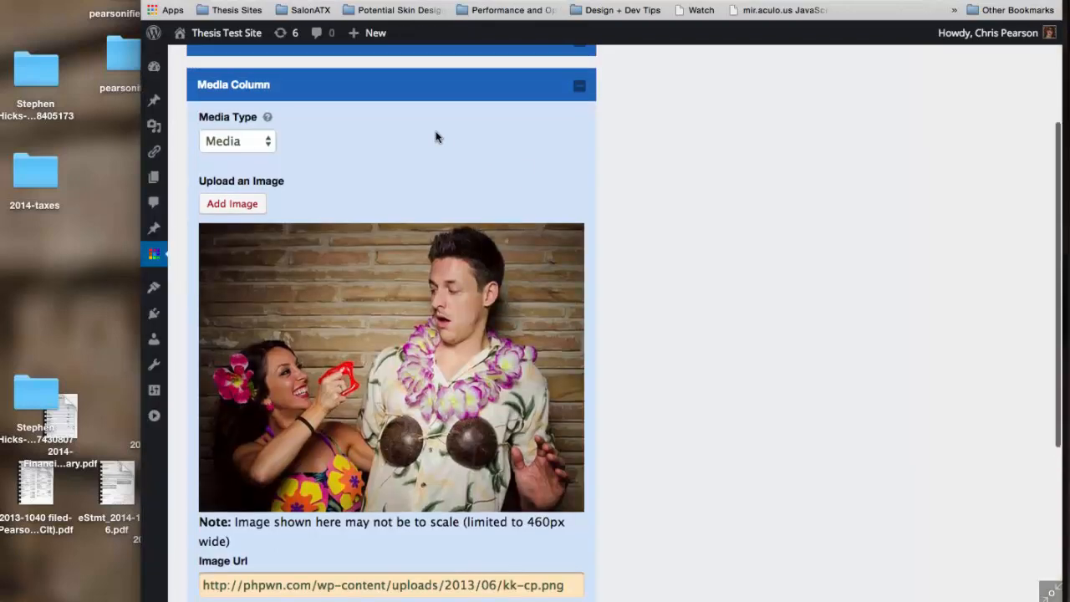
click(244, 173)
click(239, 155)
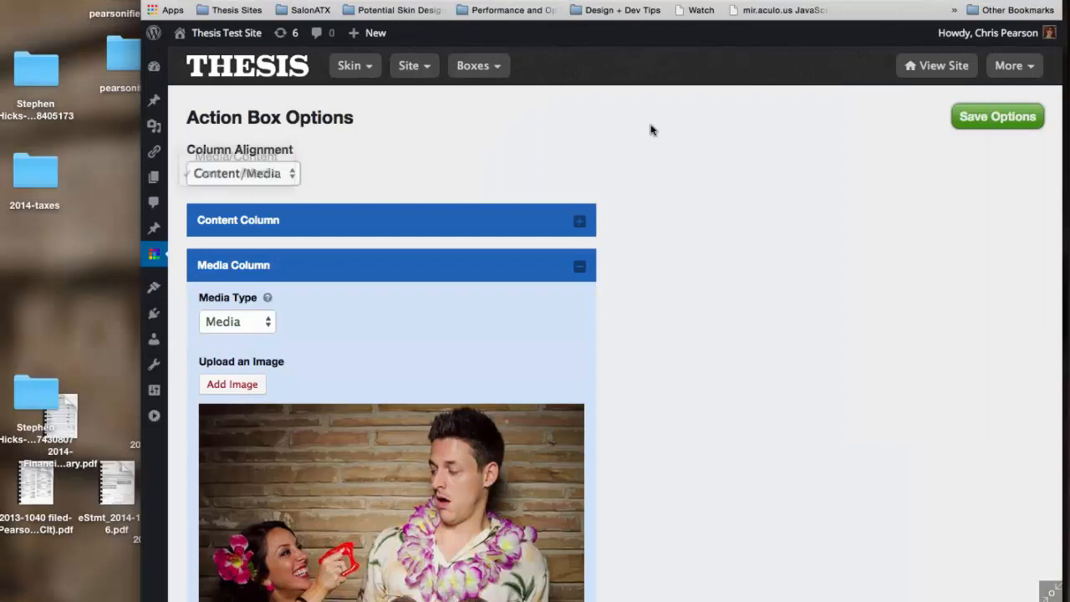
click(966, 123)
key(ctrl+Tab)
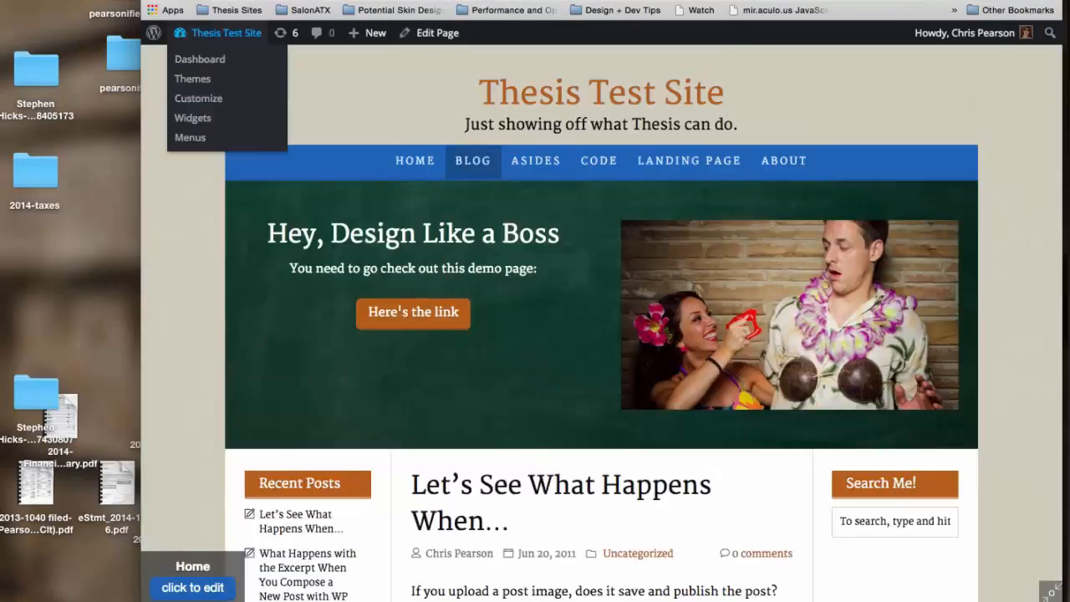
key(super+r)
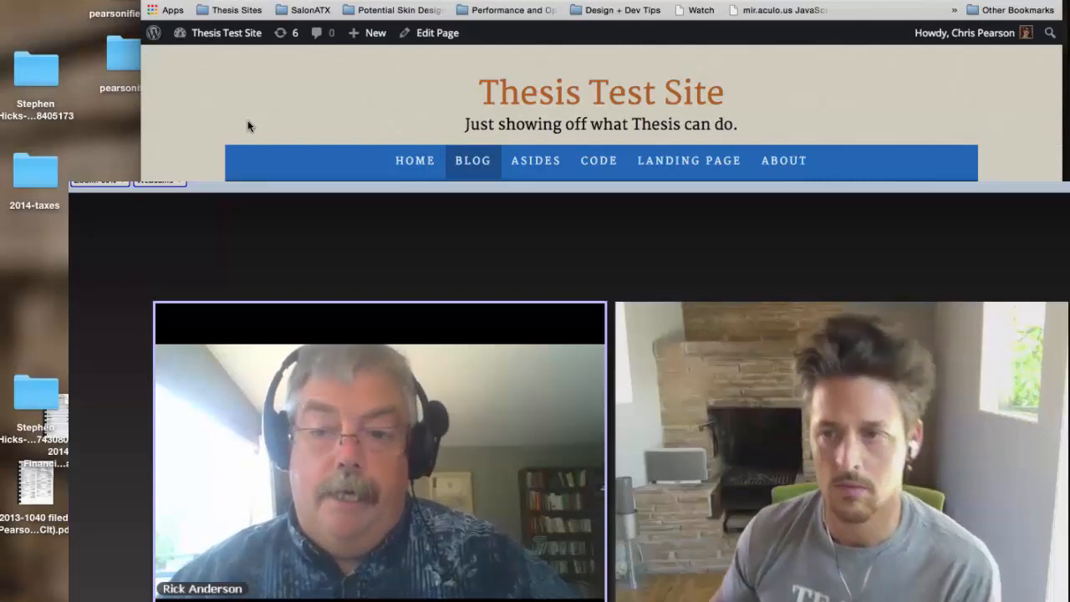
Return to the Action Box options and open the Effectus skin's content page.
mouse_move(962, 46)
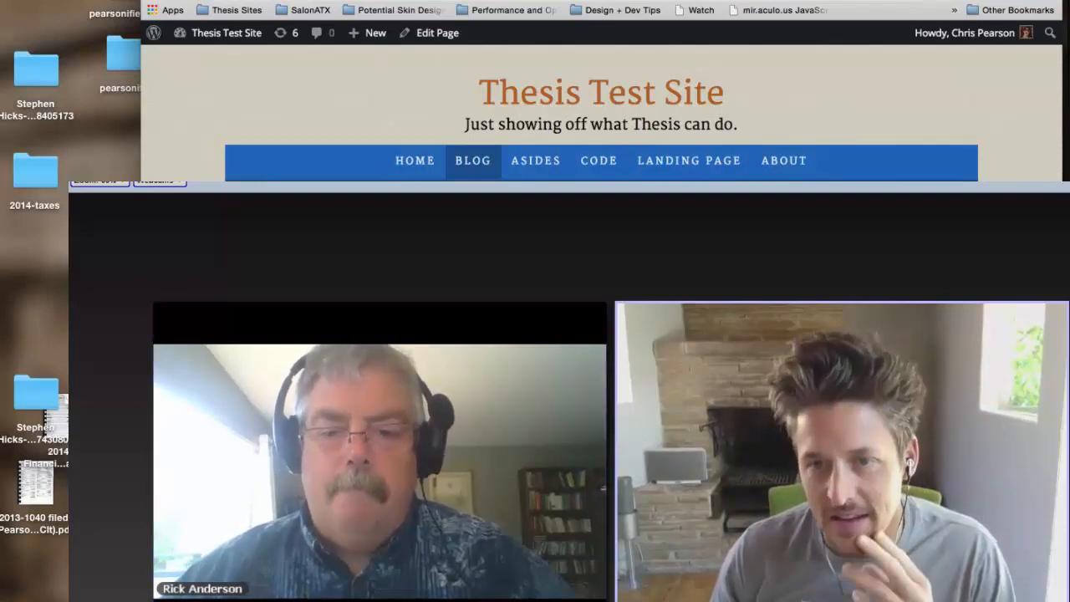
key(ctrl+Tab)
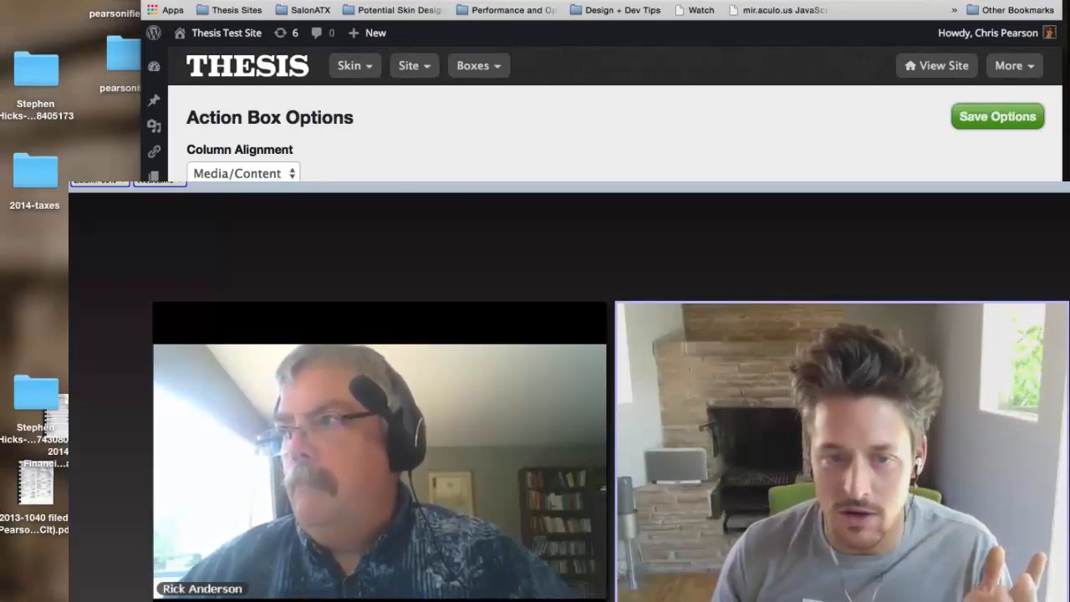
key(ctrl+shift+Tab)
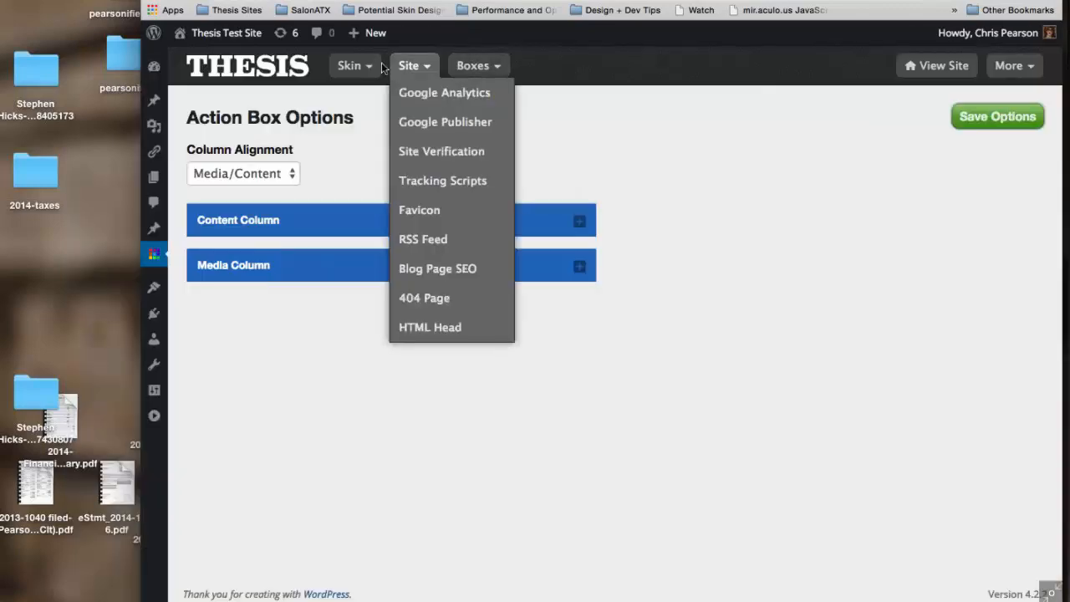
mouse_move(365, 74)
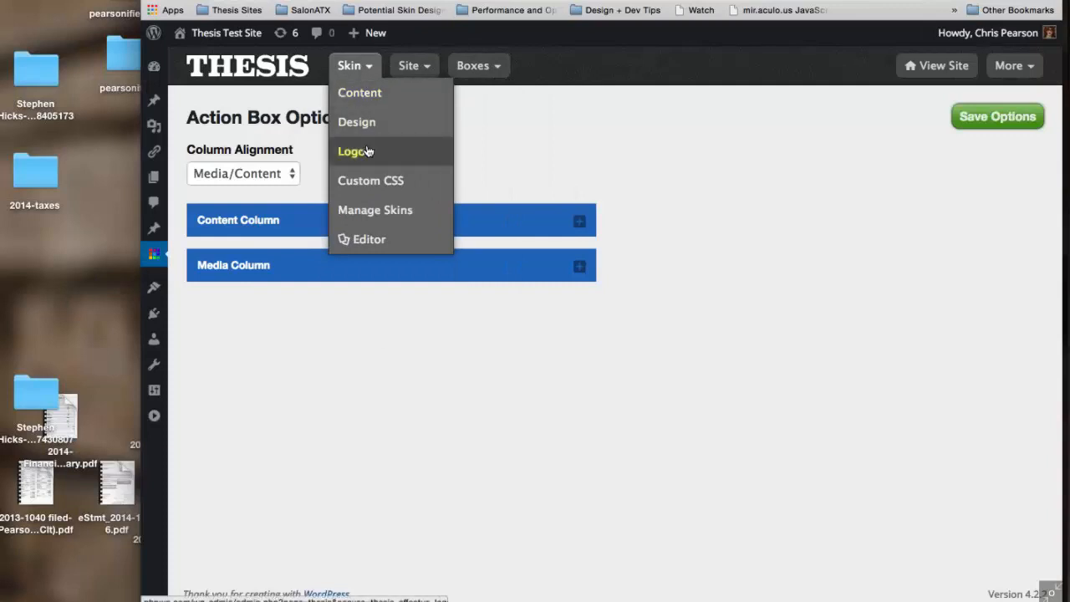
click(362, 99)
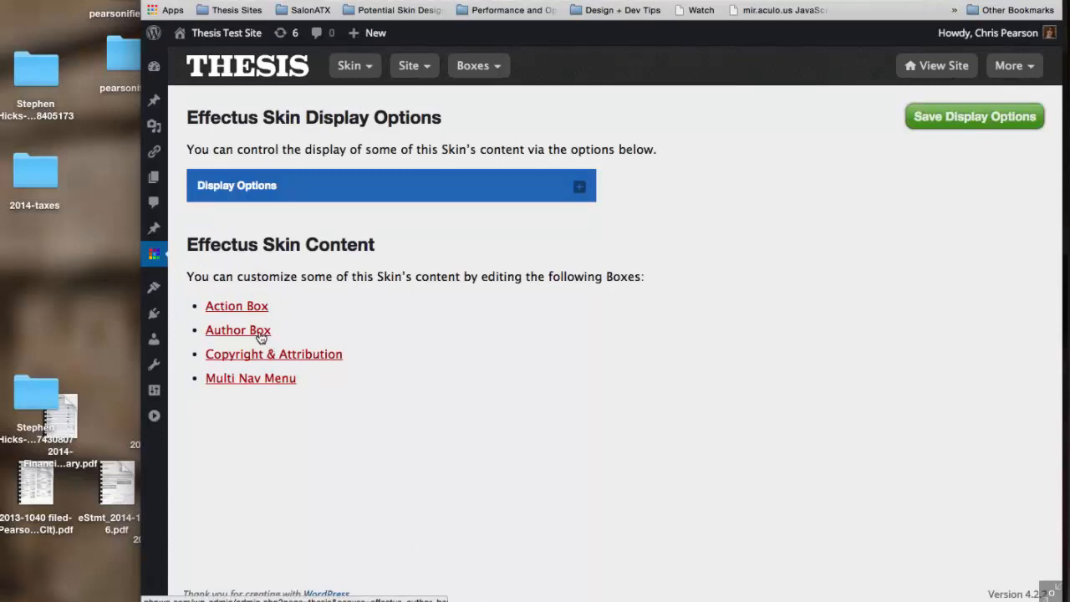
Open the "Let's See What Happens When…" post on the test site and view its Meet the Author section.
click(660, 1)
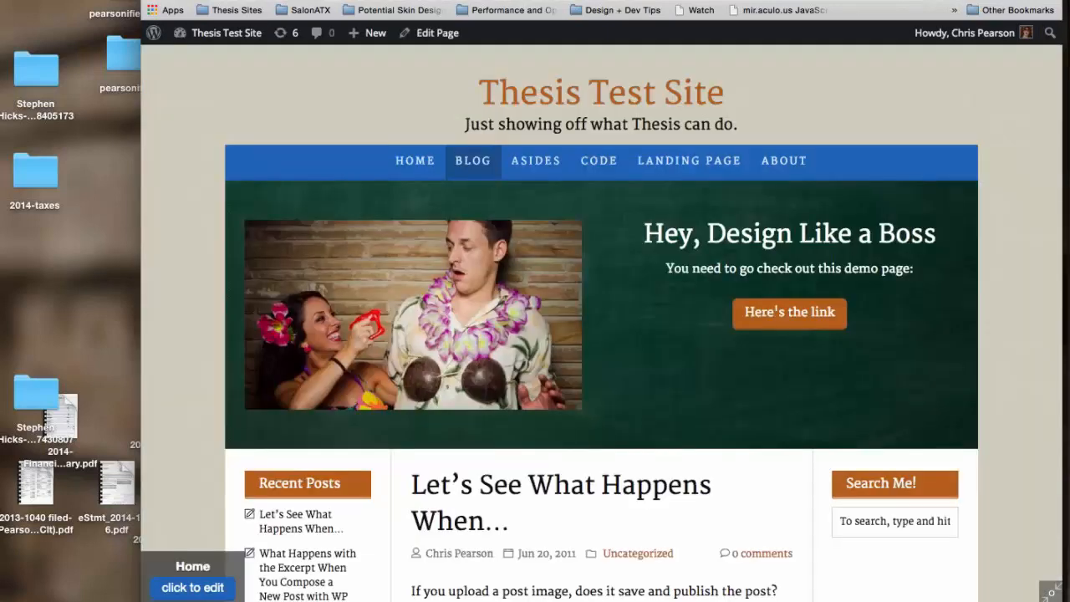
mouse_move(691, 161)
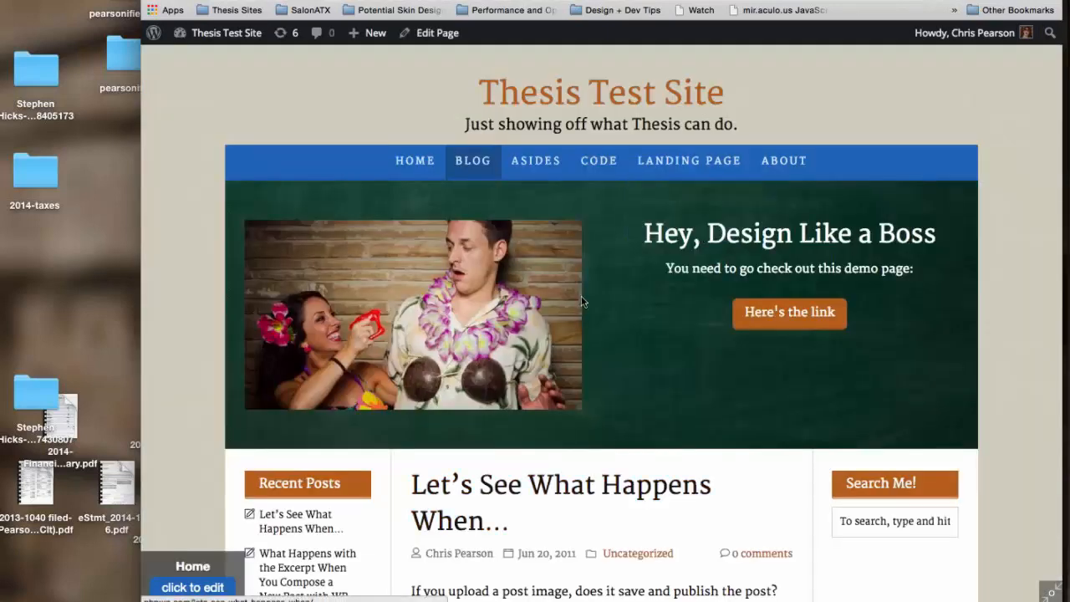
scroll(583, 458, down, 1)
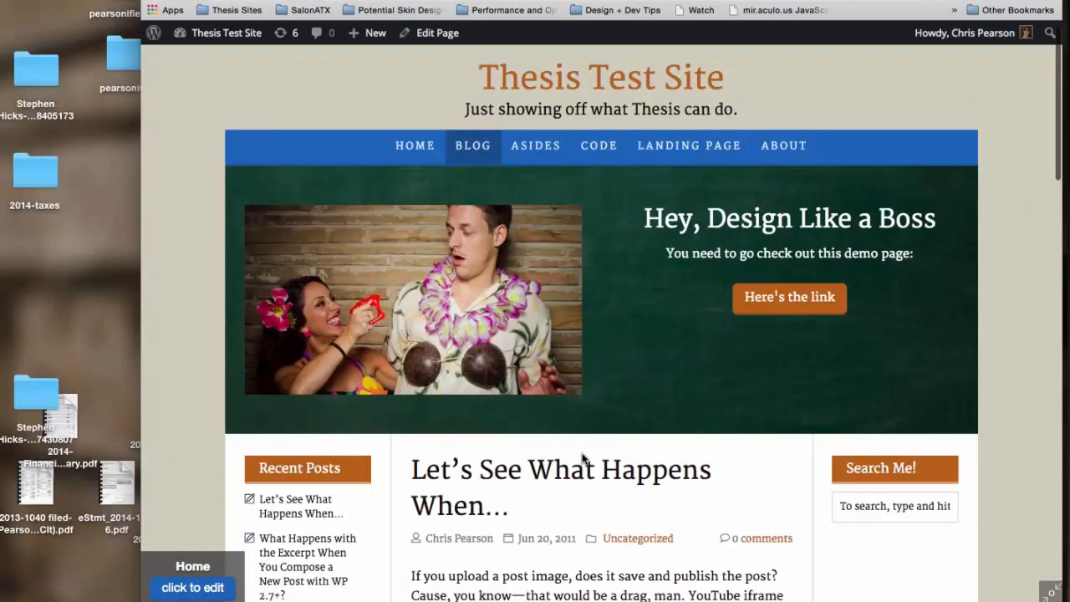
scroll(583, 458, down, 5)
click(478, 335)
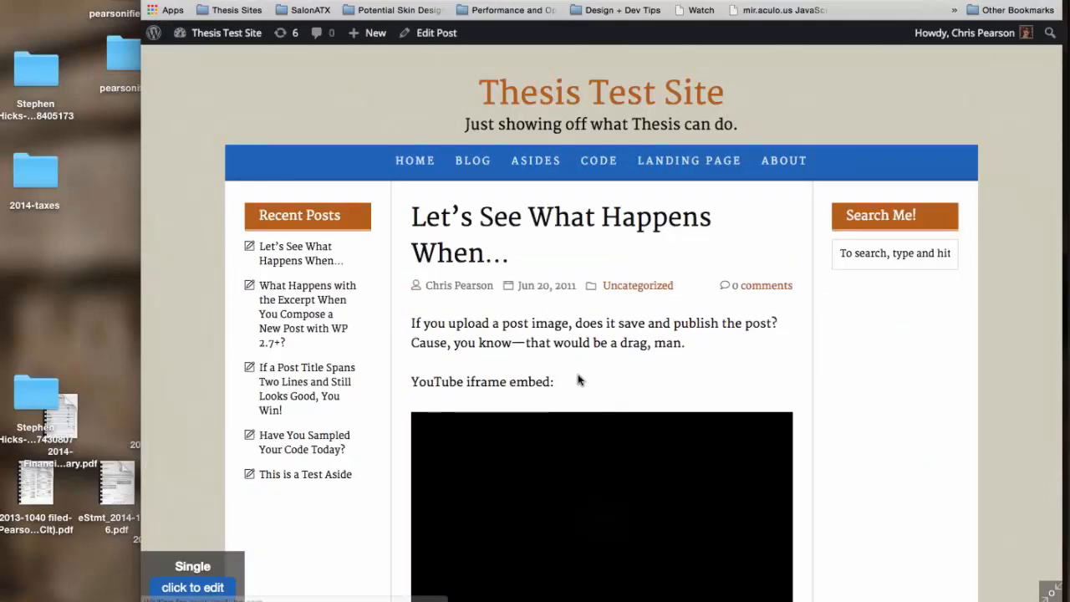
scroll(577, 378, down, 10)
scroll(577, 378, down, 3)
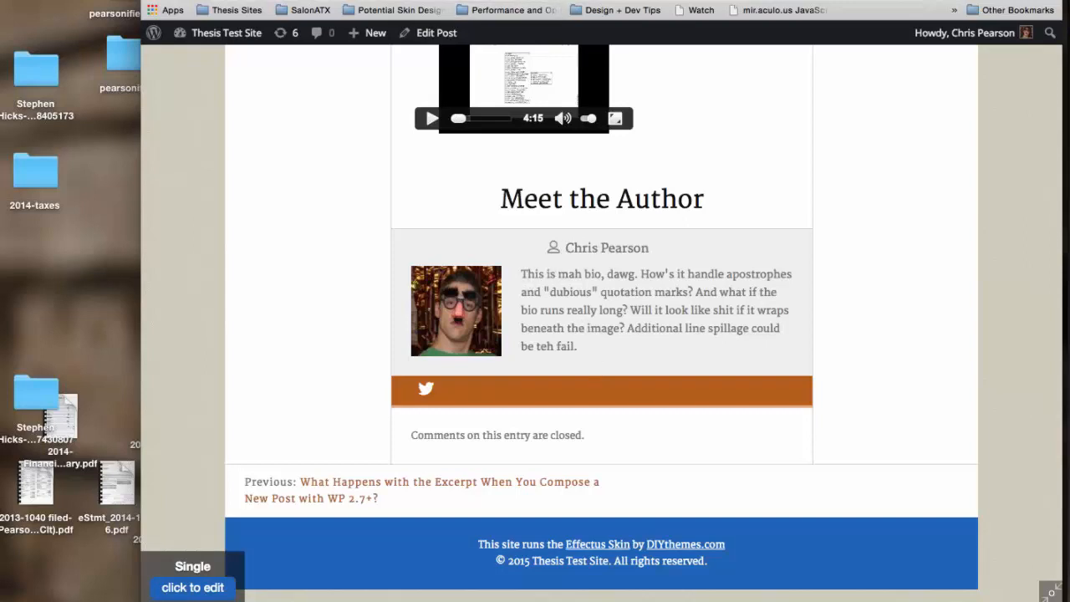
Open your WordPress user profile in a separate tab and examine its contact, avatar, social username and biographical info fields.
click(435, 1)
mouse_move(152, 352)
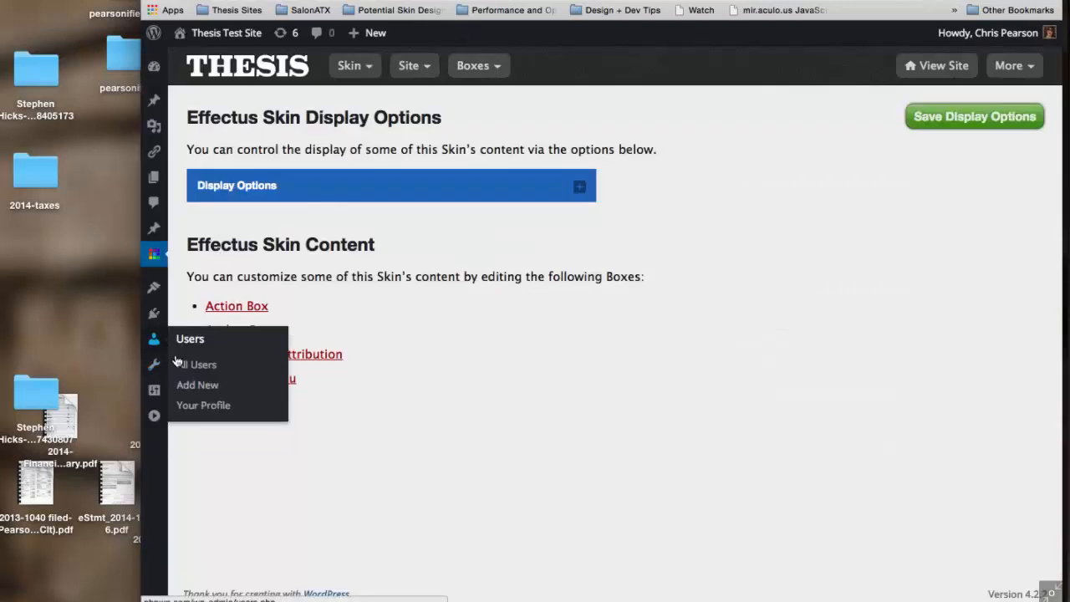
right_click(201, 405)
key(Escape)
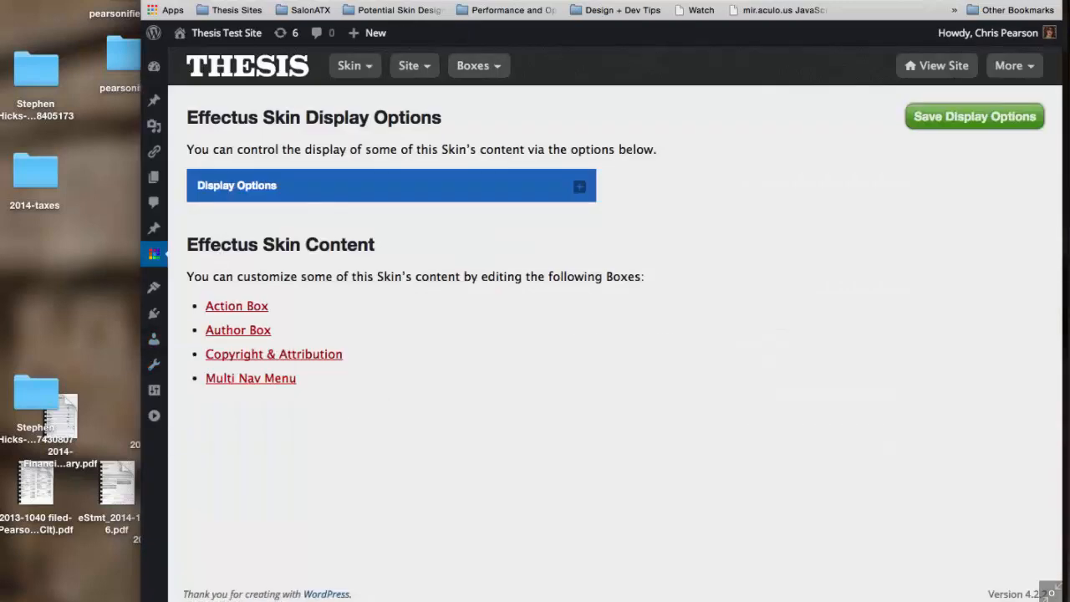
scroll(538, 401, down, 8)
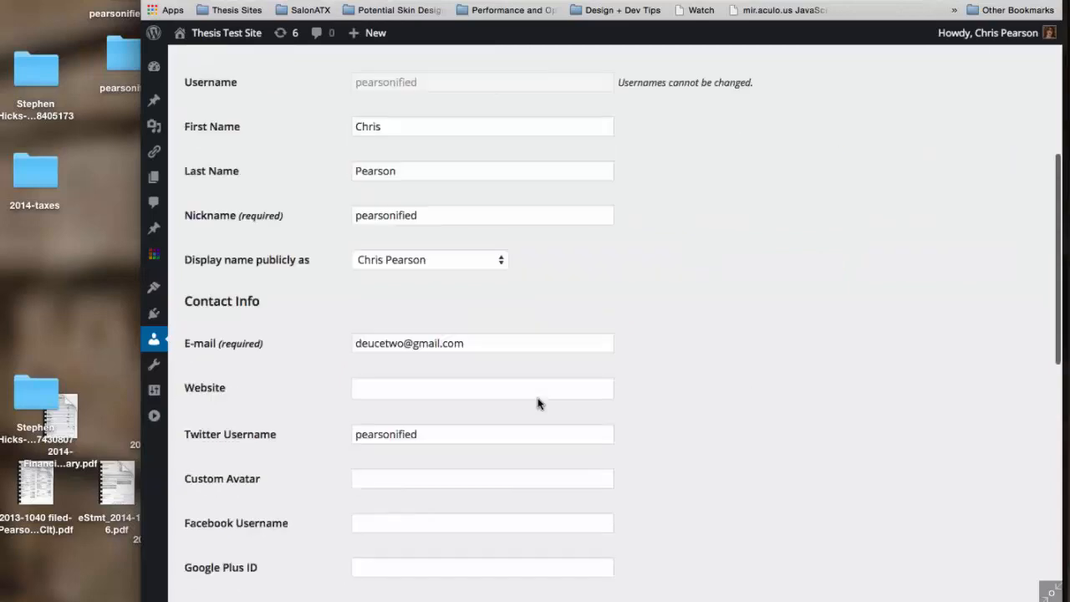
scroll(538, 403, down, 2)
scroll(537, 402, up, 1)
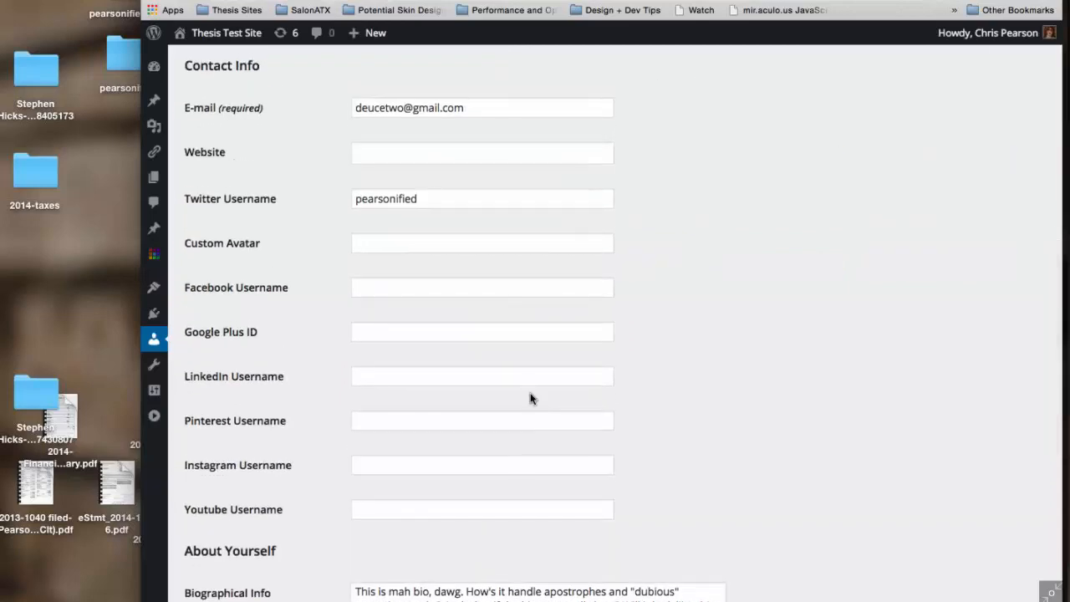
scroll(545, 96, down, 6)
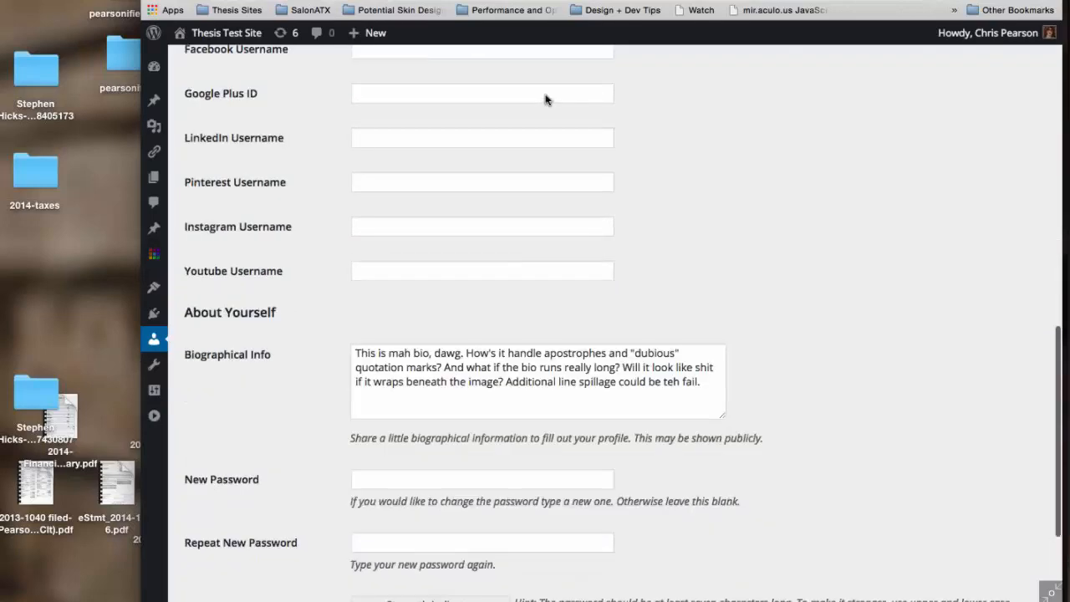
scroll(403, 357, up, 5)
scroll(403, 358, up, 1)
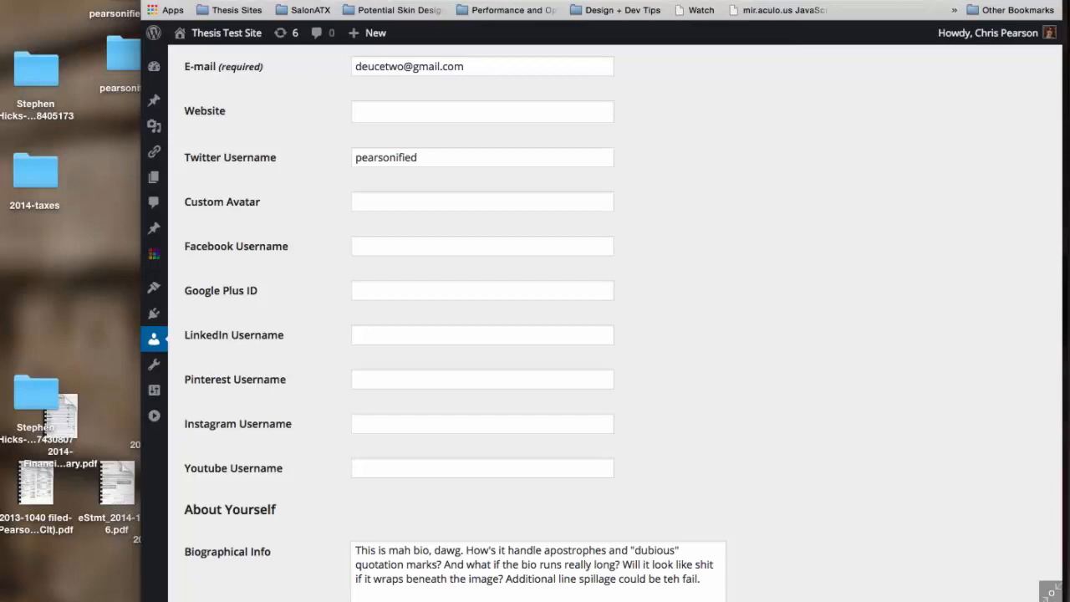
Open the skin's Author Box options, examine the display, avatar and Social Intro settings, and compare them with the post's author box.
key(ctrl+Tab)
key(ctrl+Tab)
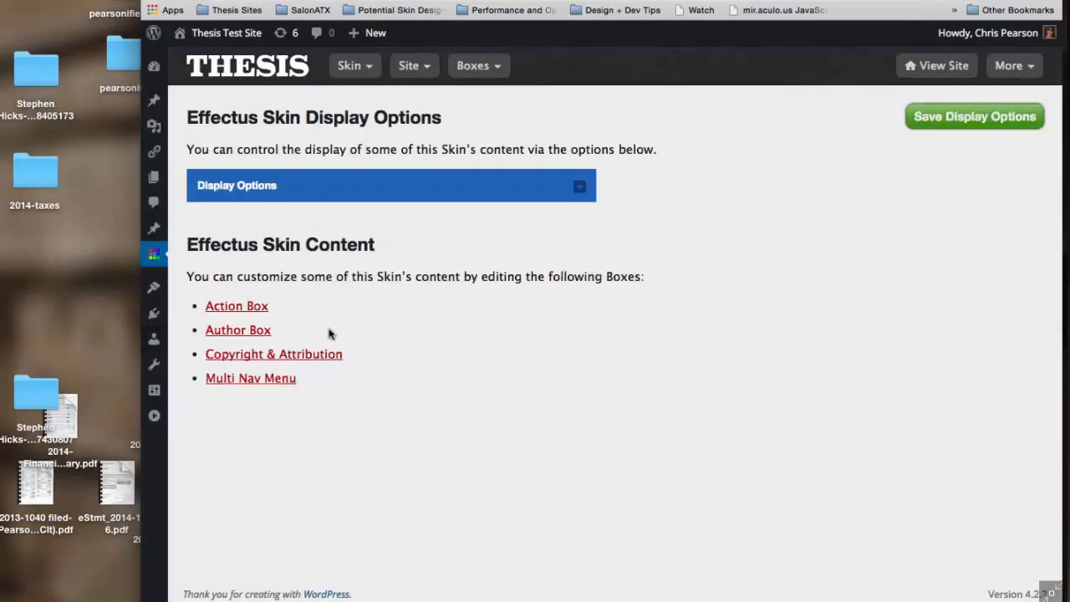
click(251, 337)
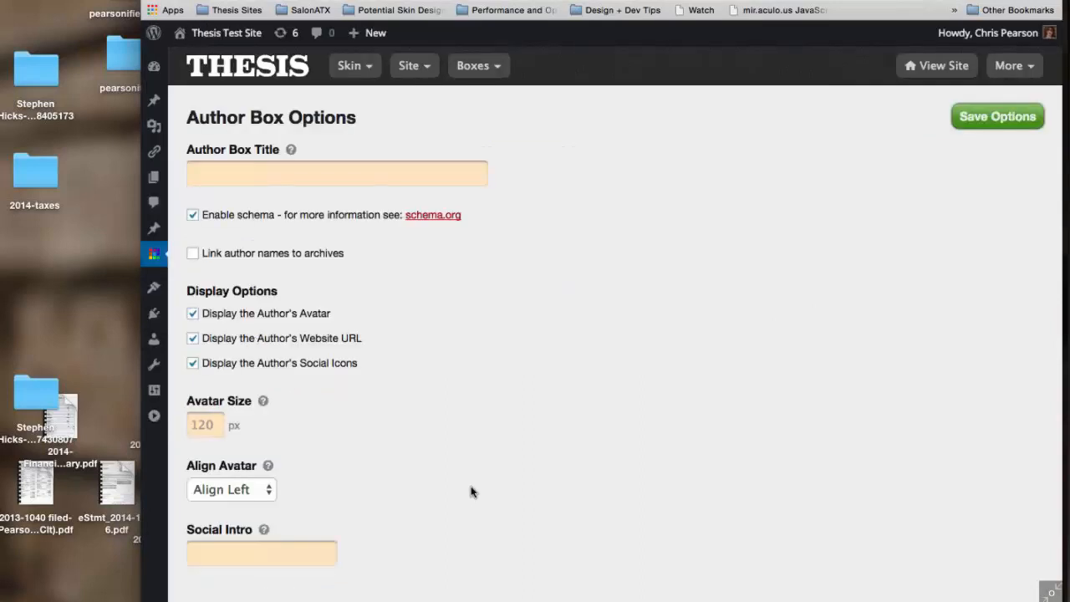
scroll(470, 484, down, 1)
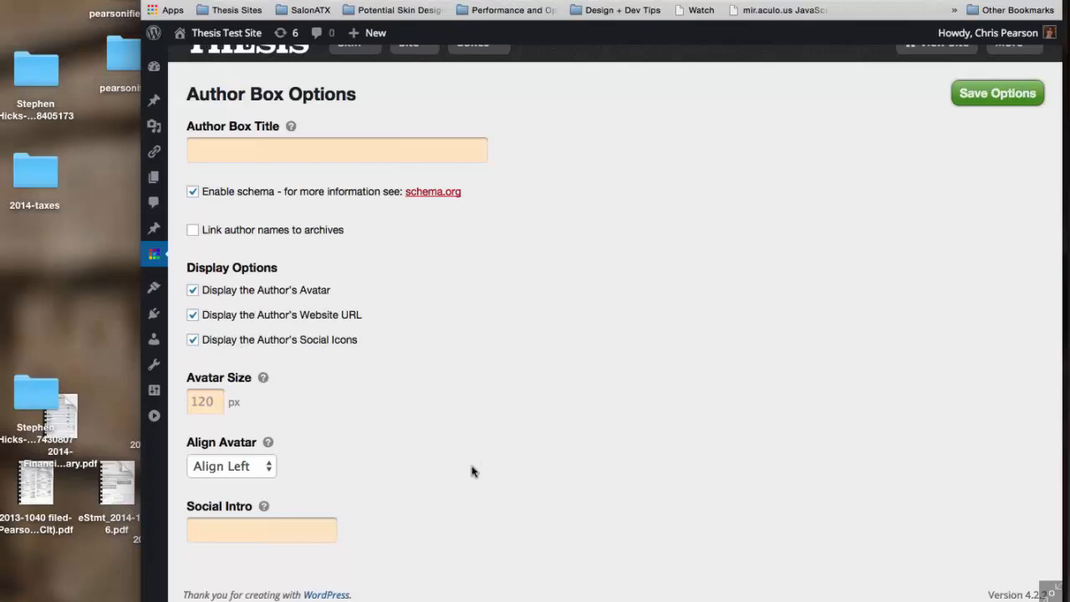
scroll(474, 471, down, 1)
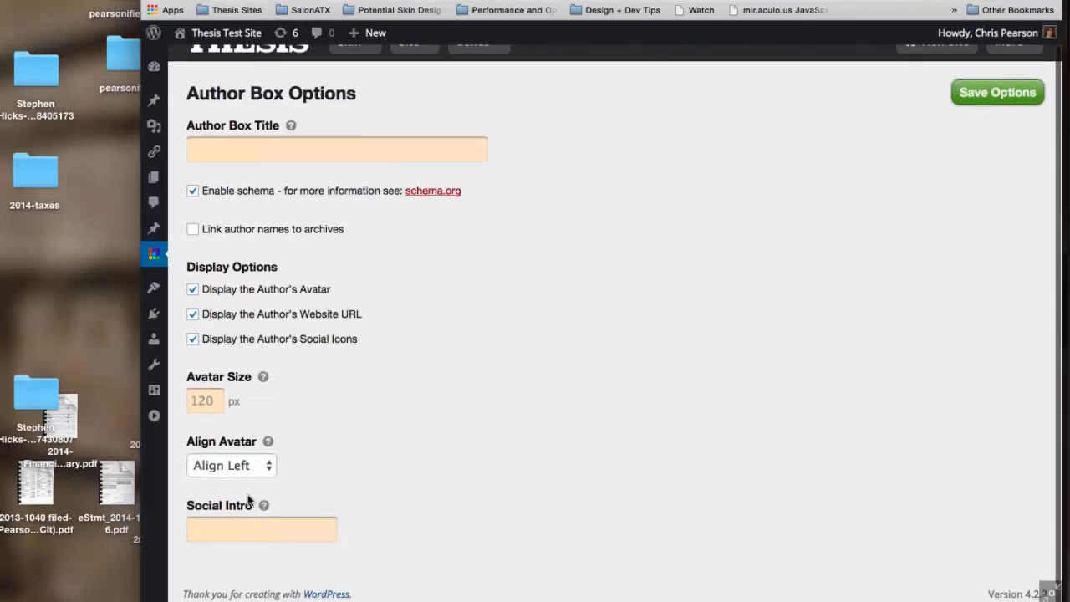
mouse_move(265, 509)
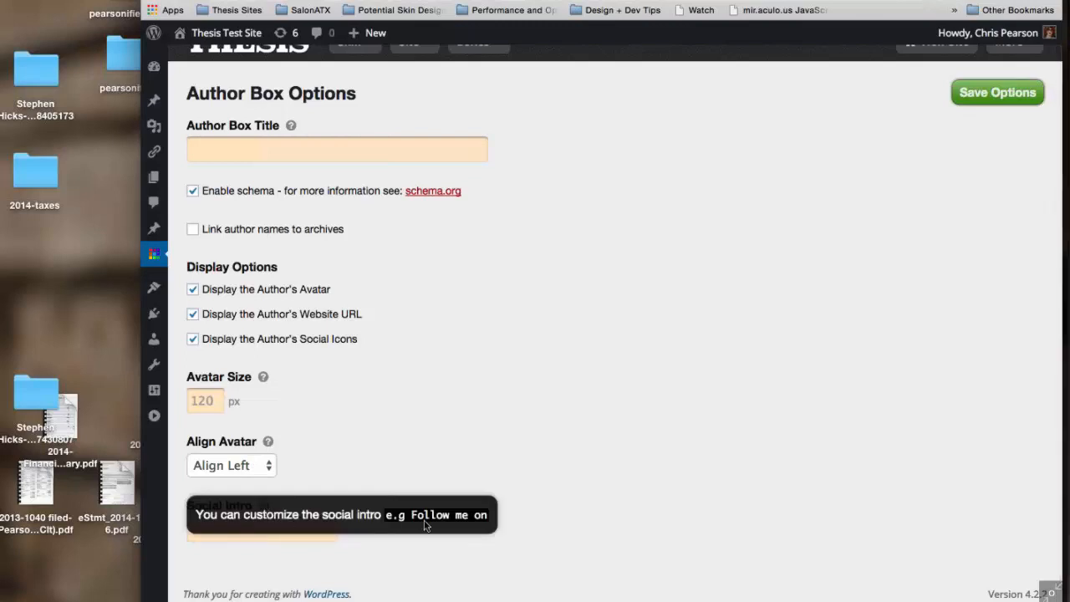
key(ctrl+Tab)
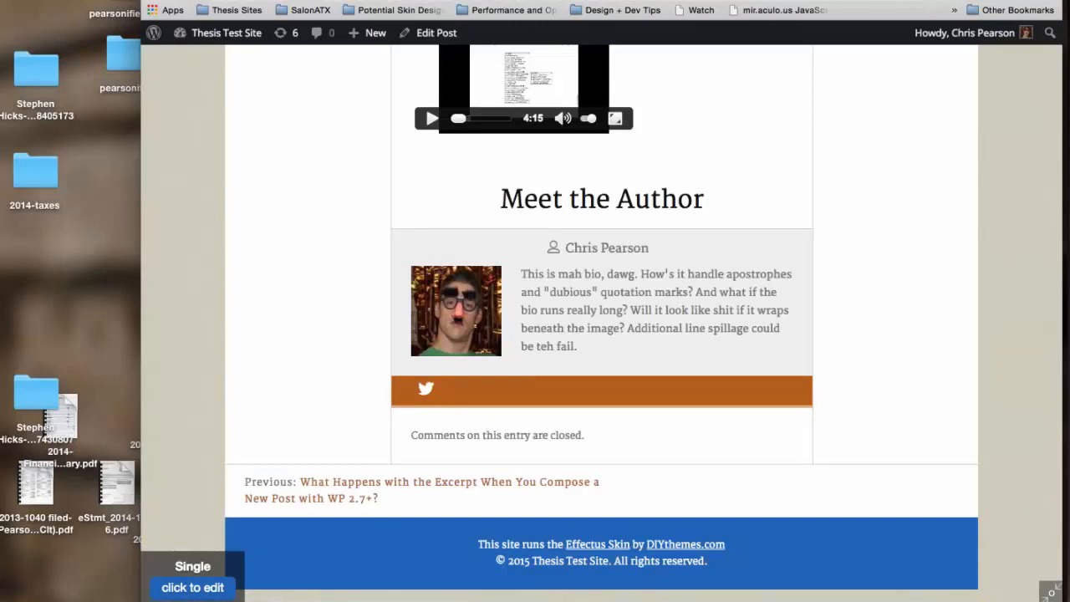
key(ctrl+shift+Tab)
Check the attribution line in the post's footer and open the skin's Copyright & Attribution options from its content page.
mouse_move(358, 50)
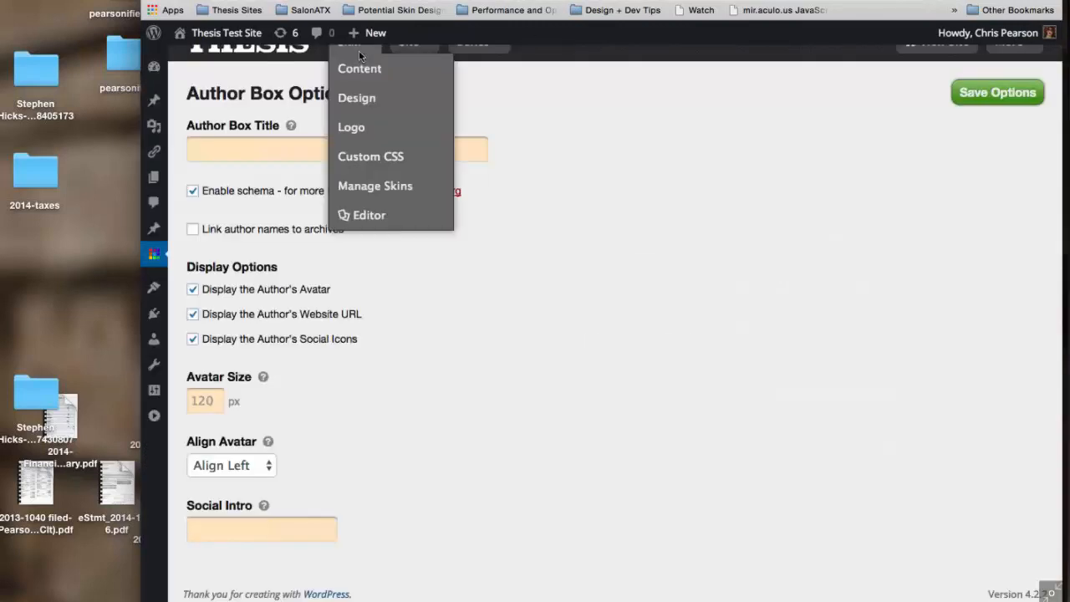
click(359, 73)
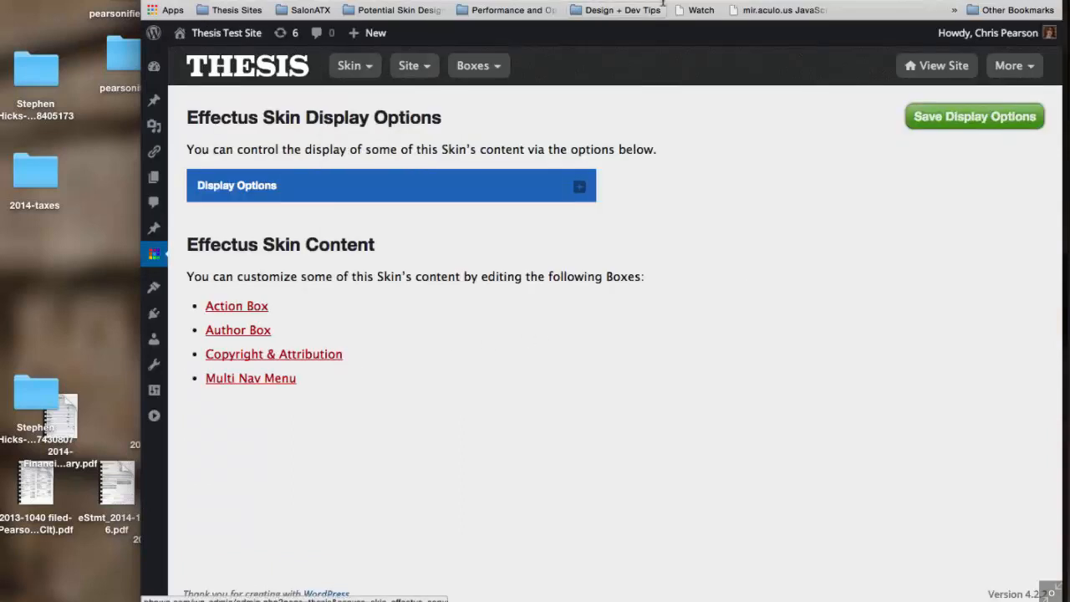
key(ctrl+Tab)
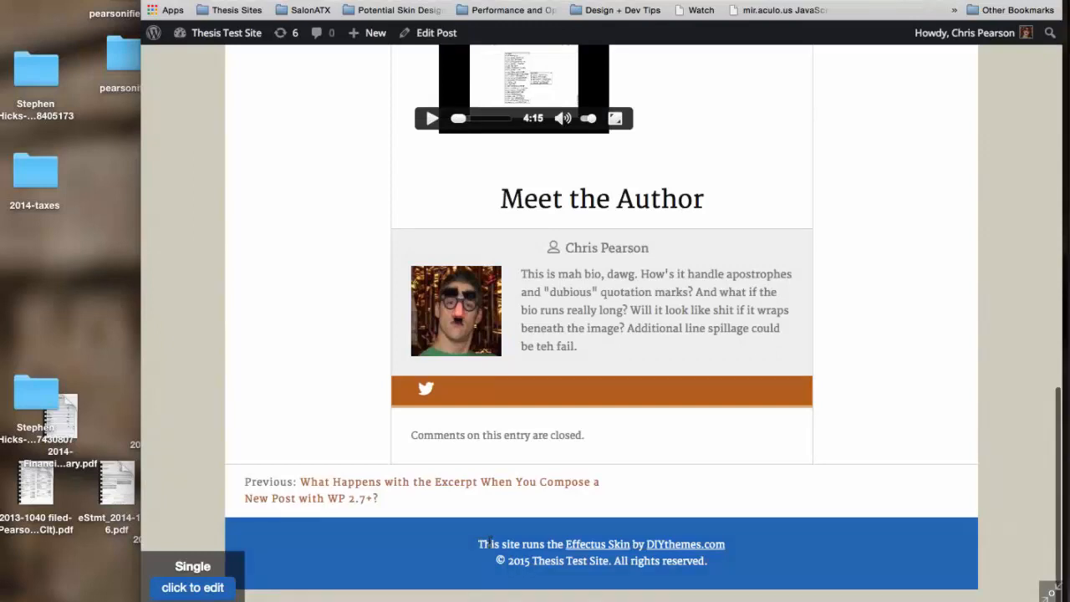
drag(479, 544, 747, 548)
click(746, 548)
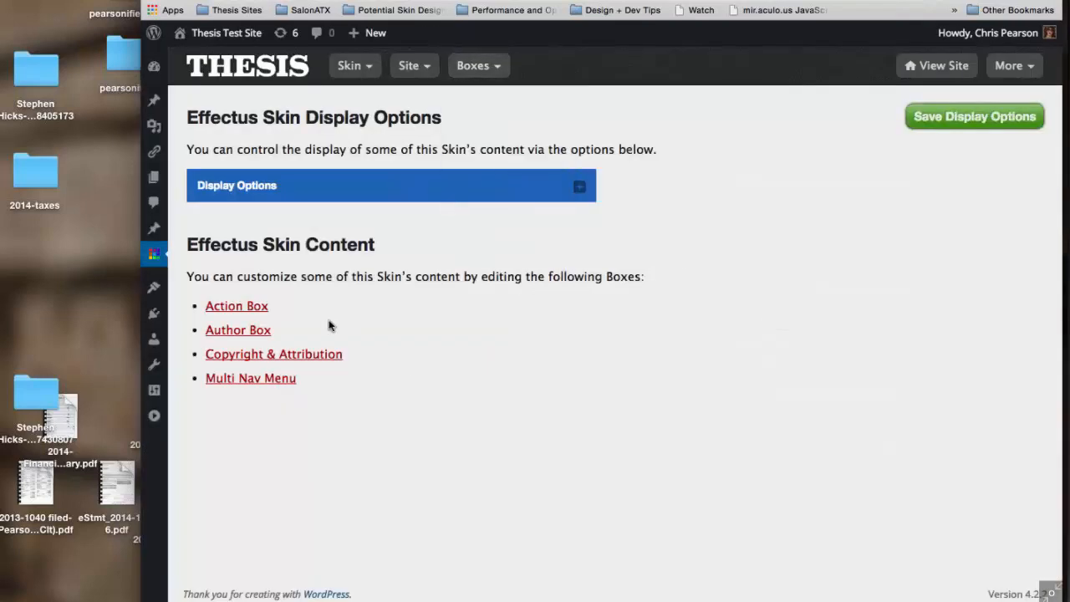
click(290, 358)
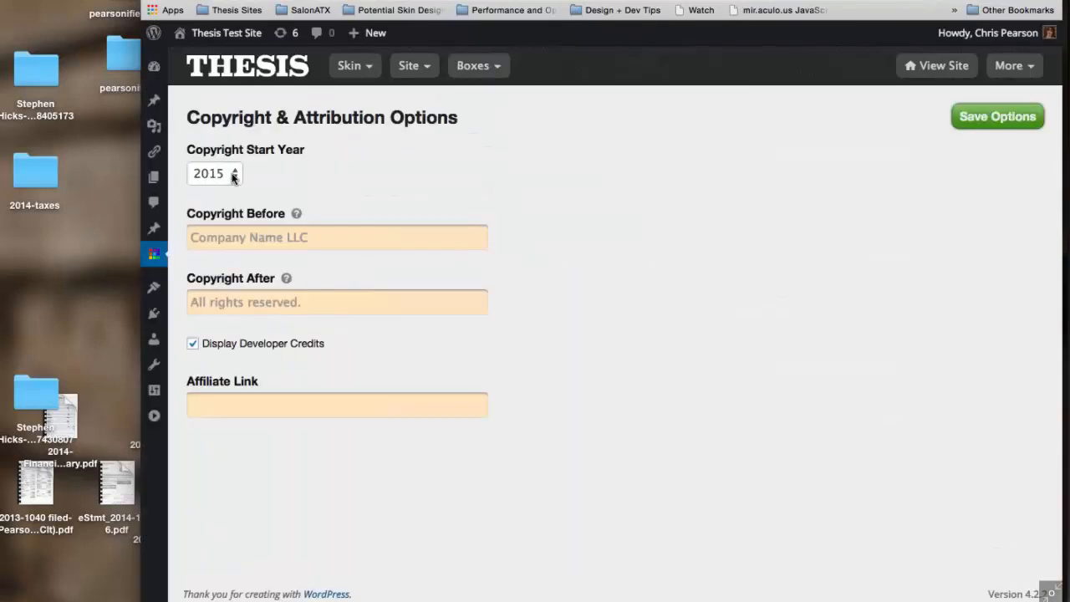
Set the Copyright Start Year to 2008 and the Copyright Before text to "DIYthemes LLC".
click(210, 174)
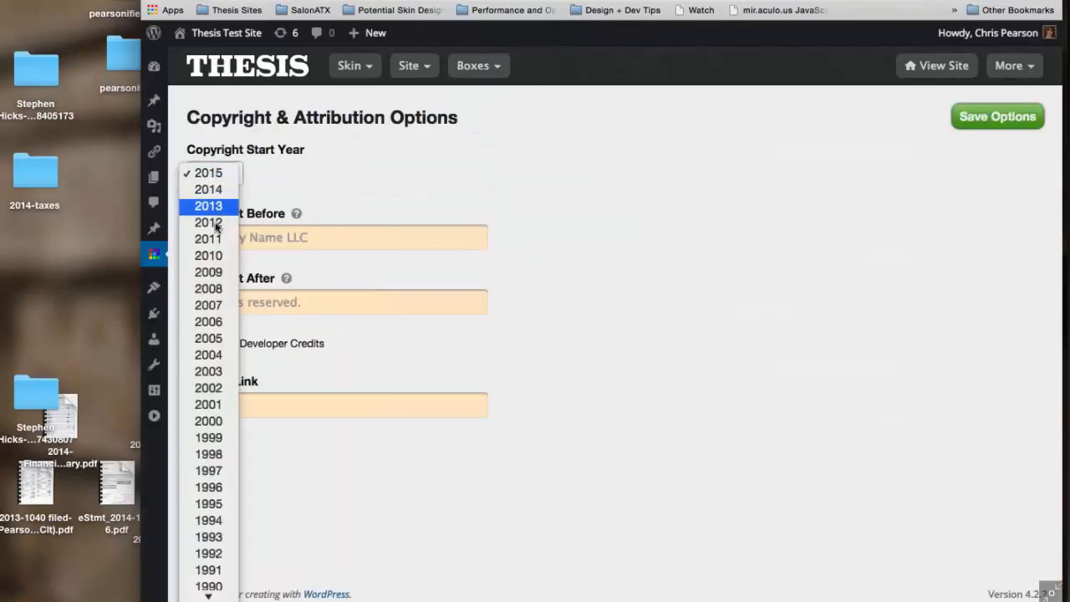
click(209, 288)
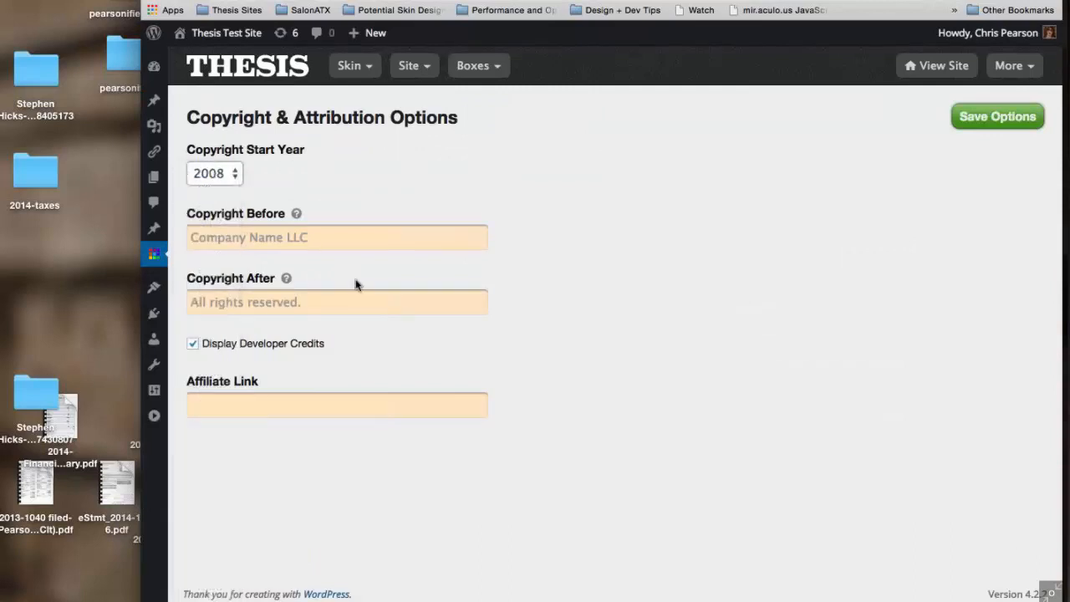
click(316, 237)
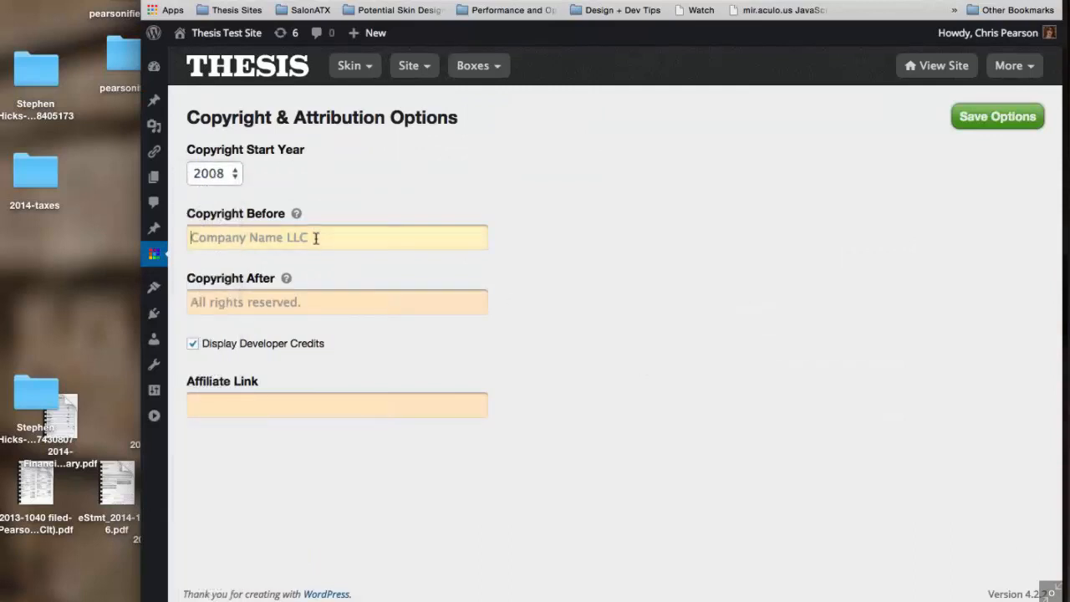
text(DIYthemes LLC)
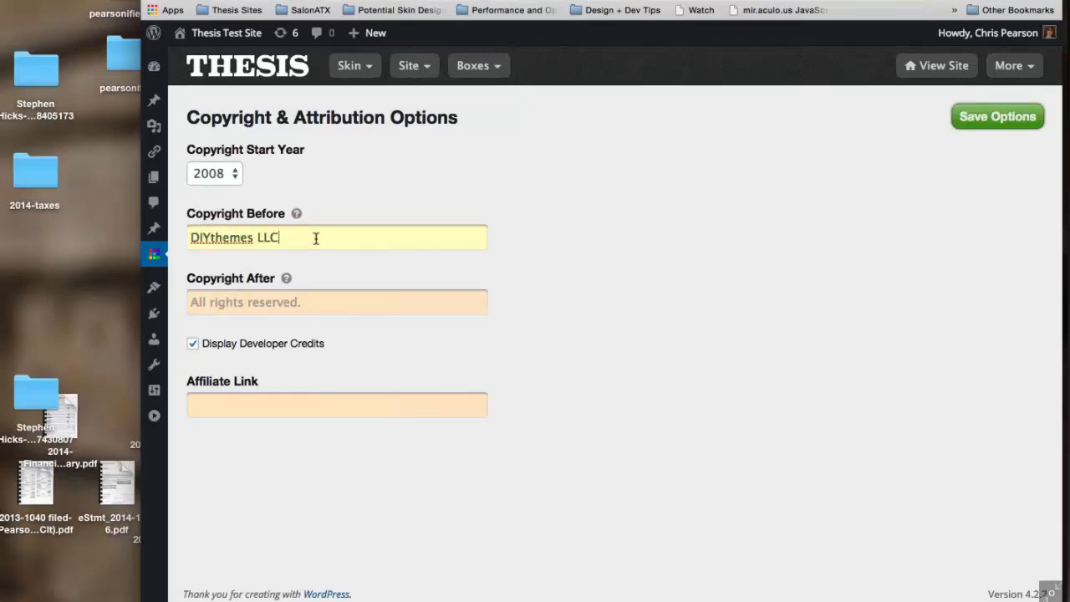
Enter "All rights reserved, or else." as the Copyright After text.
click(350, 290)
click(350, 304)
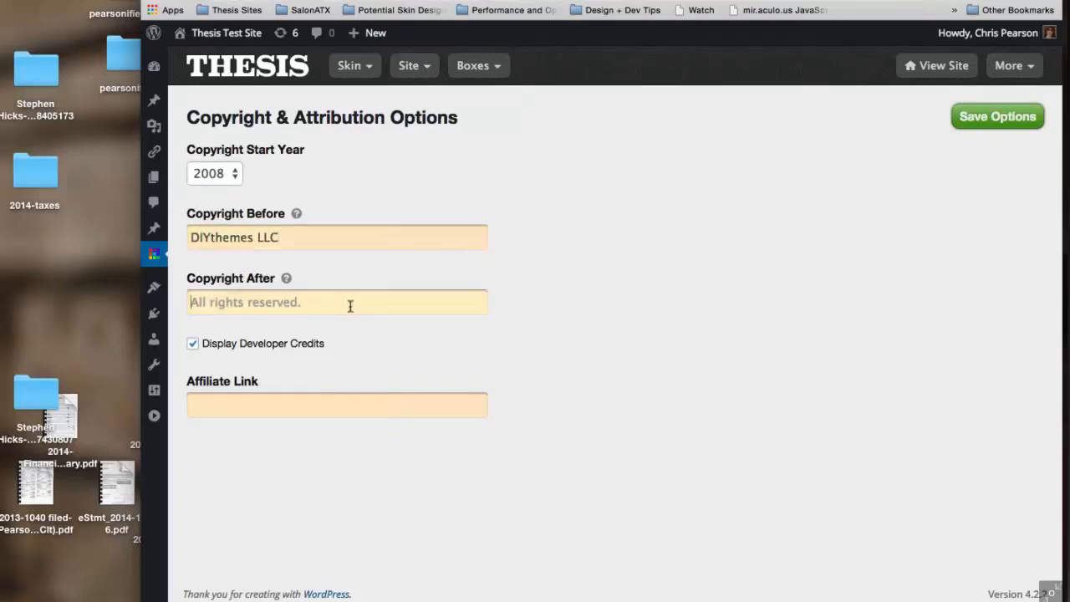
text(All rights r)
text(esesl)
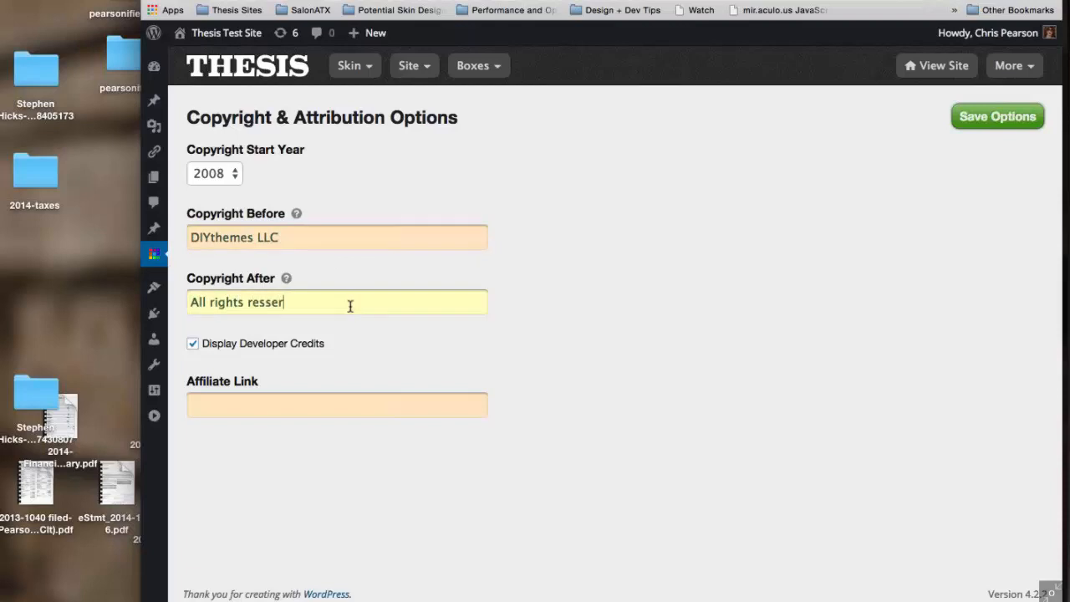
key(BackSpace)
key(BackSpace)
key(BackSpace)
text(erved.)
key(BackSpace)
text(, or else.)
Save the copyright options and reload the post to check the attribution line in its footer.
click(961, 123)
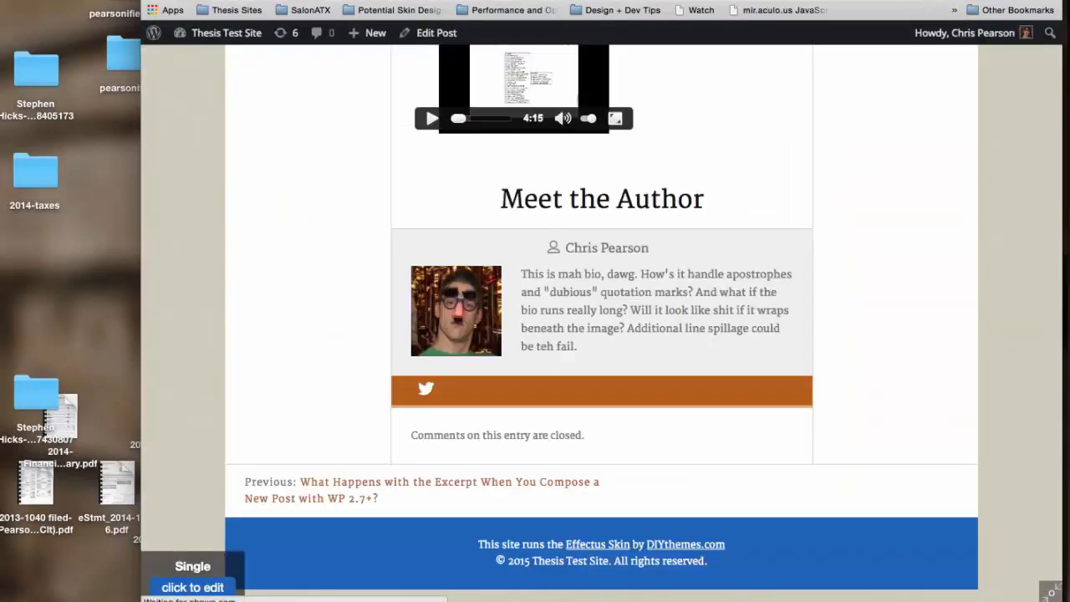
key(super+r)
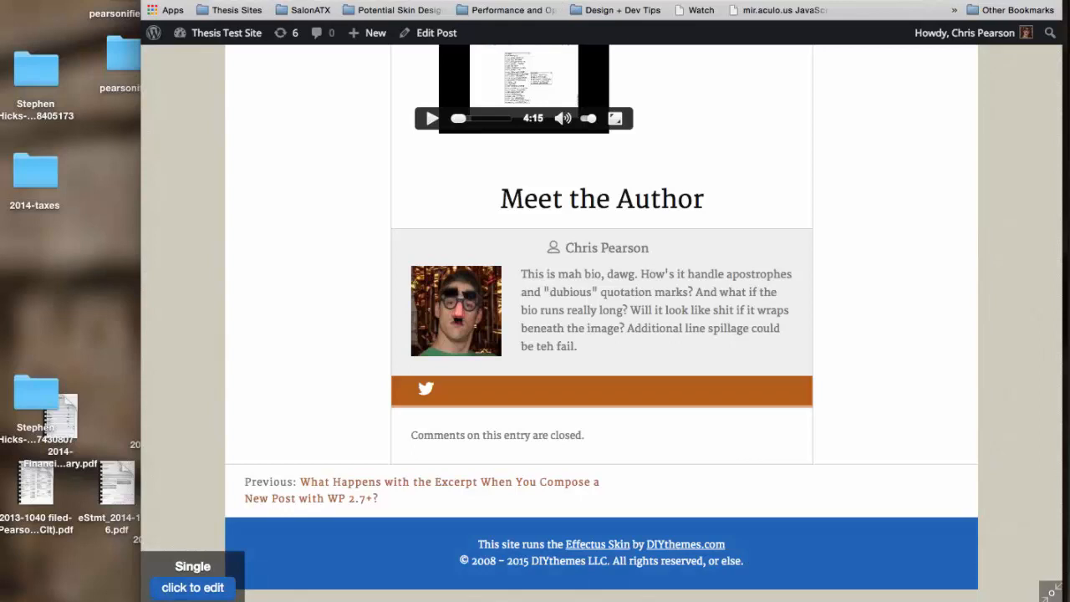
key(ctrl+Tab)
Return to the skin's content page and examine its Display Options for site title, home, single, comment and miscellaneous output, then collapse them.
mouse_move(352, 75)
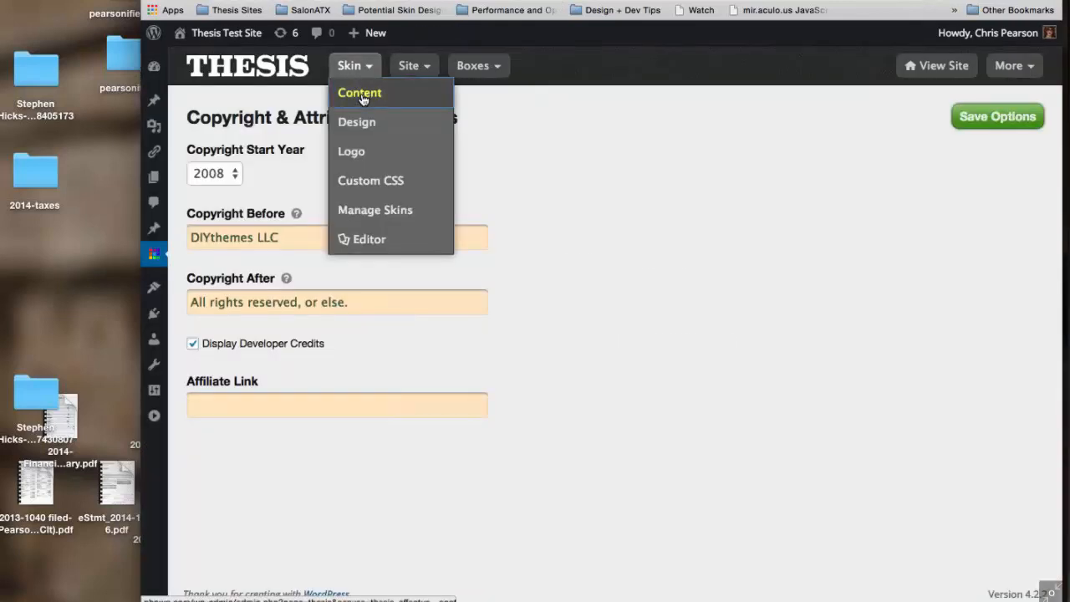
click(363, 94)
click(359, 185)
scroll(315, 536, down, 10)
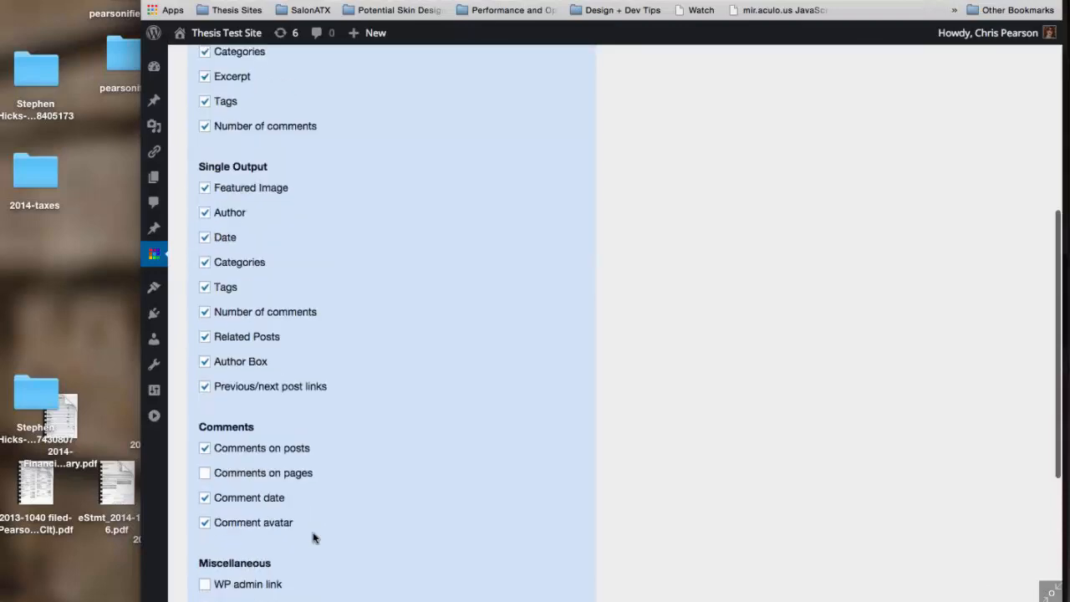
scroll(266, 418, down, 2)
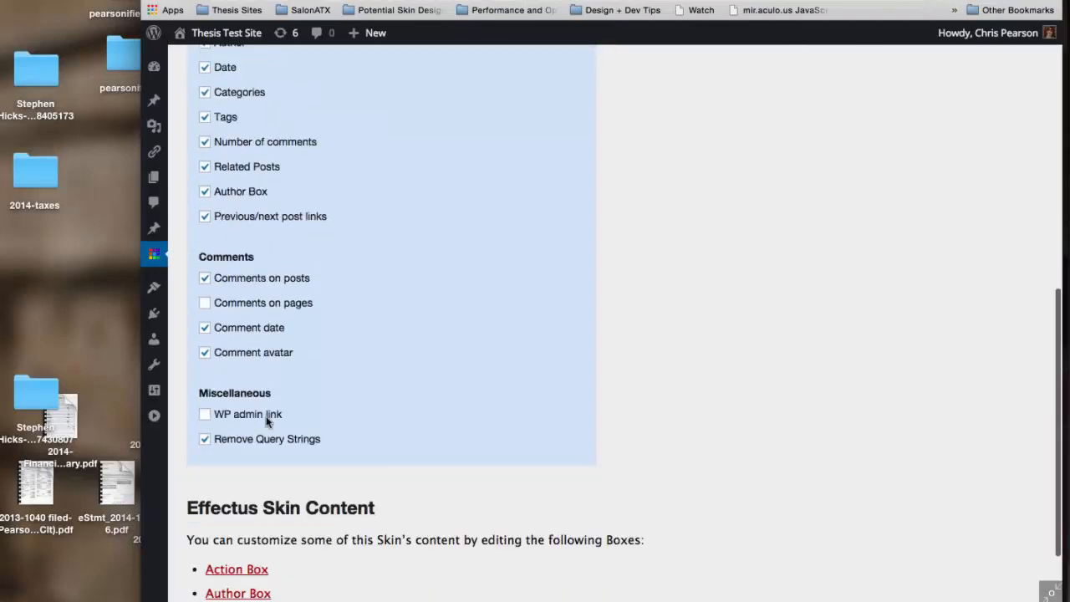
scroll(266, 418, up, 9)
scroll(267, 418, up, 2)
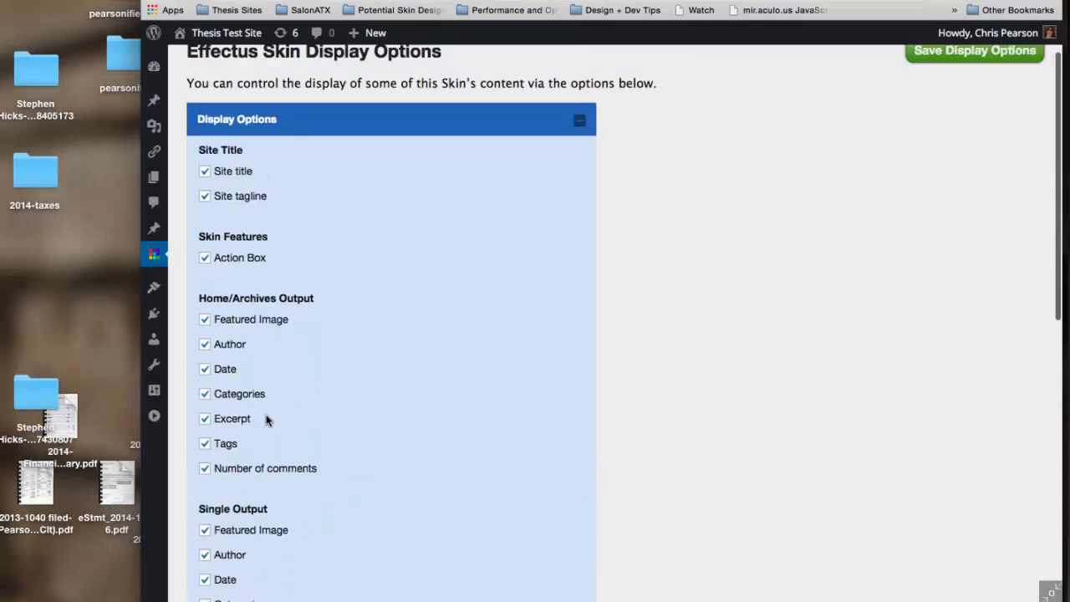
scroll(267, 418, down, 8)
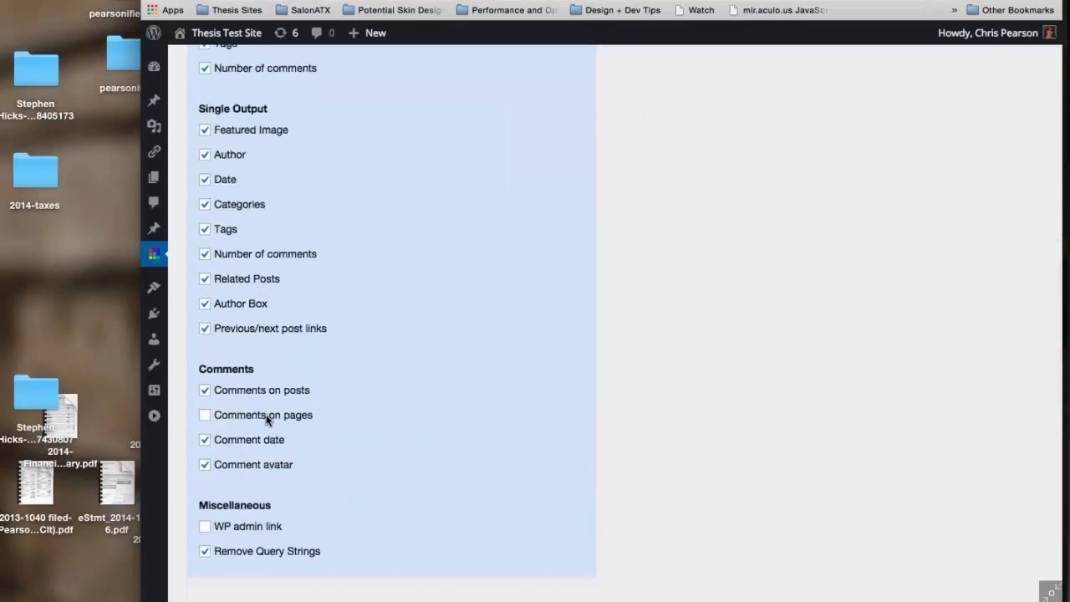
scroll(292, 474, down, 5)
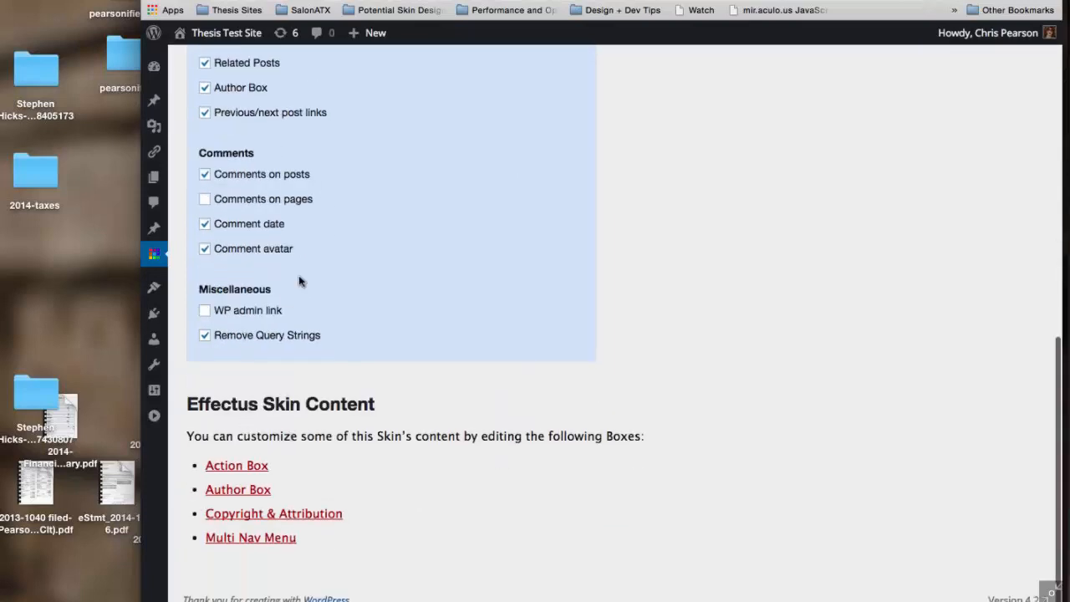
scroll(299, 279, up, 15)
click(268, 223)
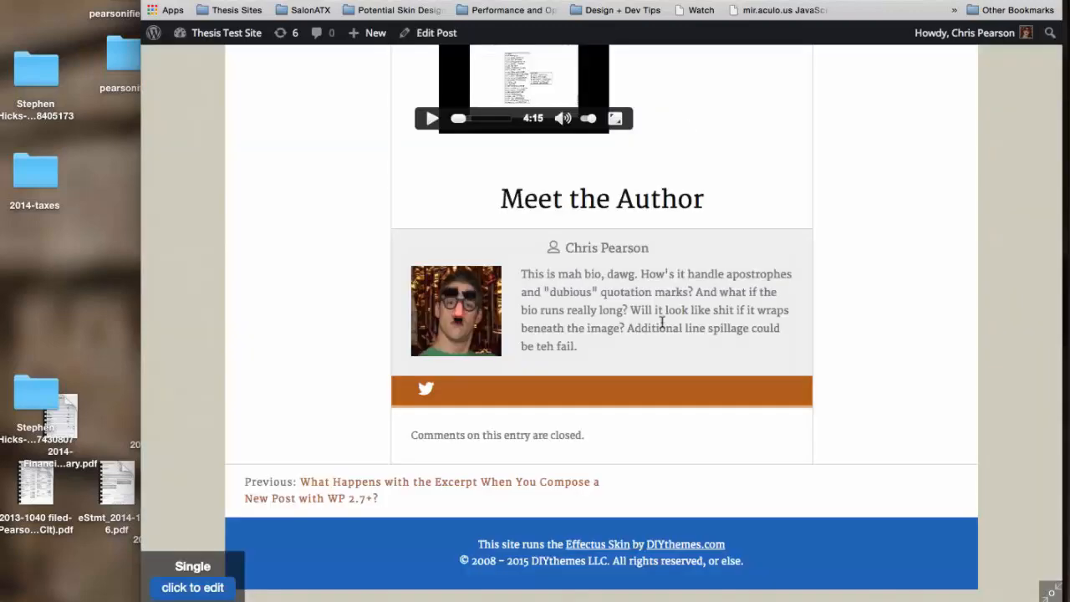
Open the skin's Multi Nav Menu options and view the navigation menu at the top of the post.
scroll(662, 326, up, 5)
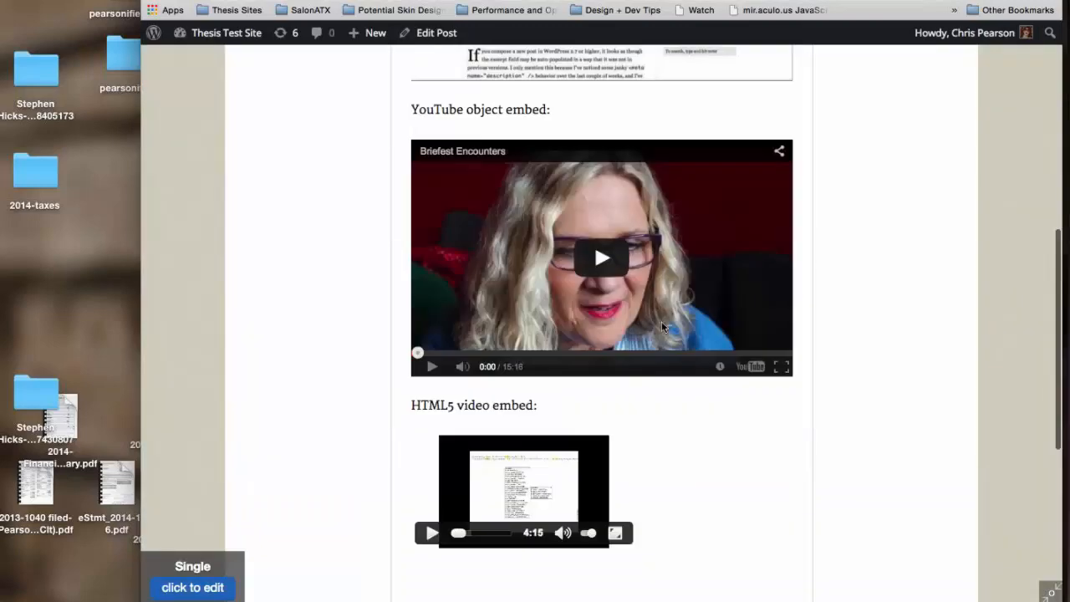
scroll(662, 326, up, 10)
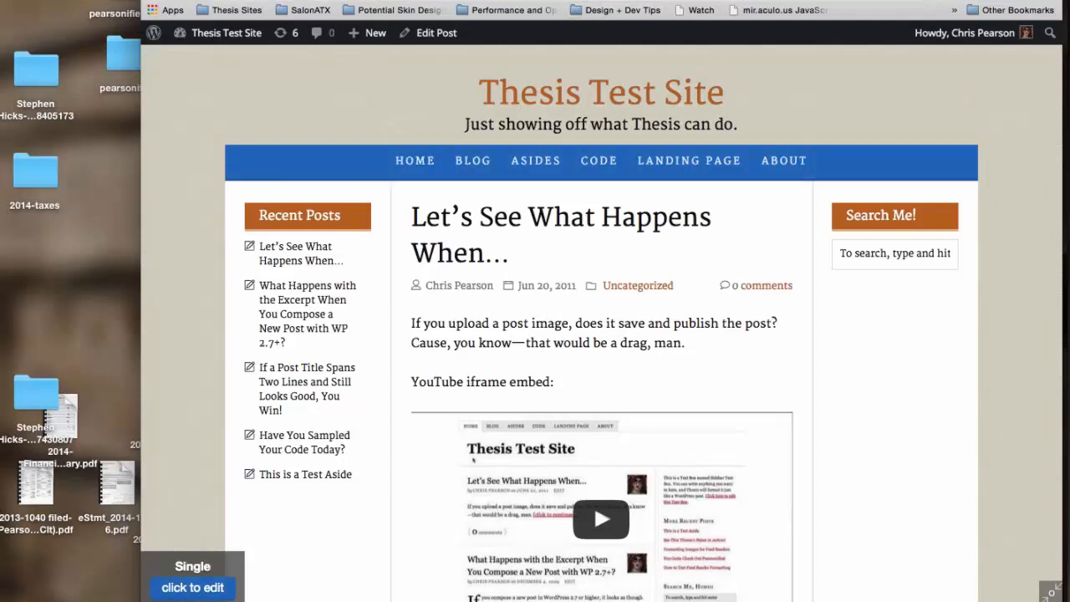
key(ctrl+Tab)
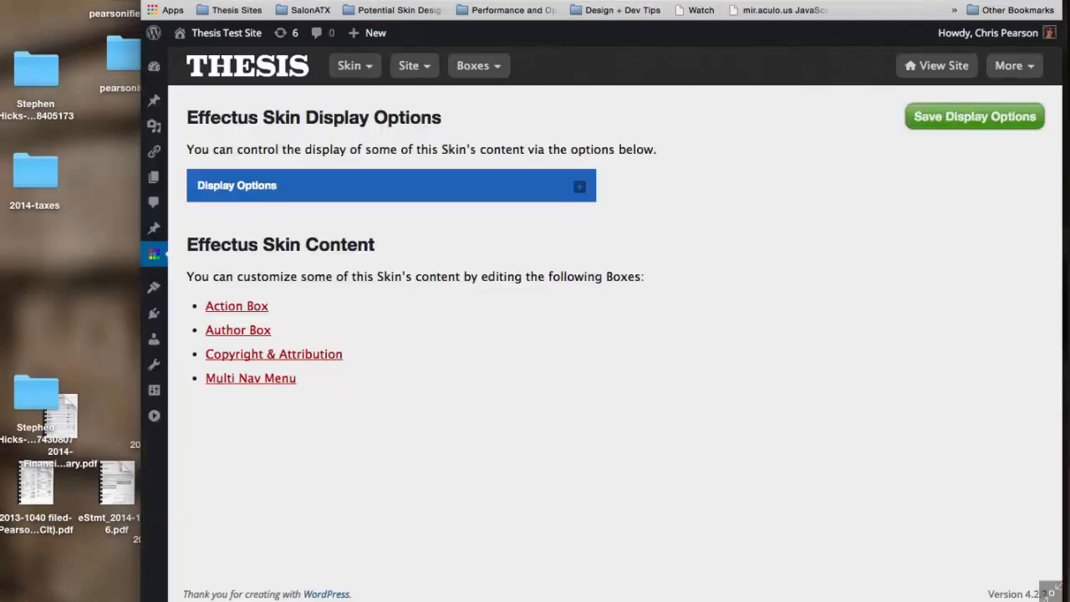
click(275, 381)
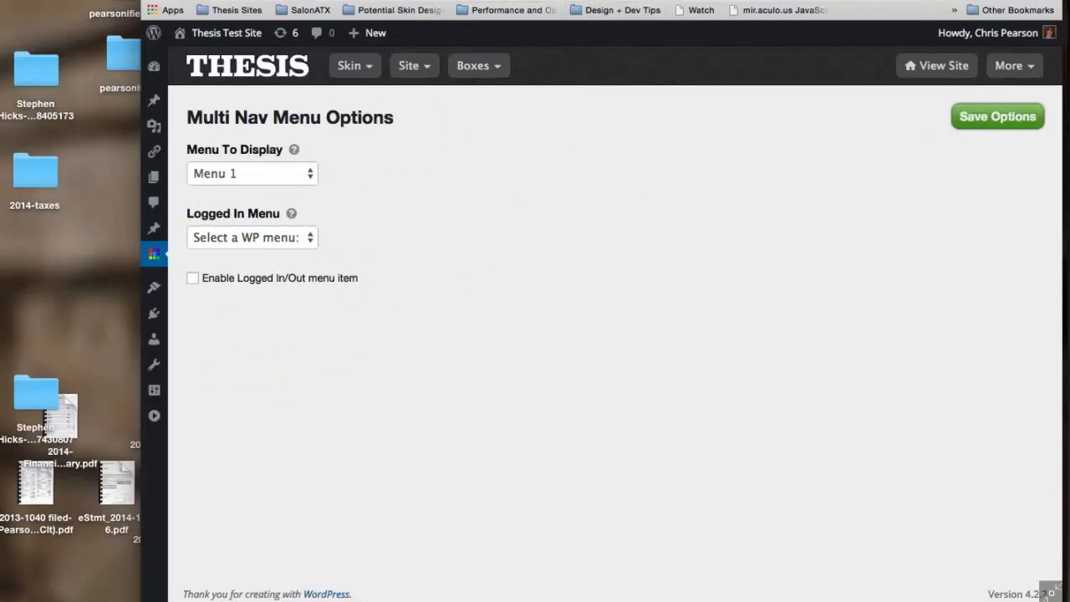
click(368, 1)
mouse_move(803, 153)
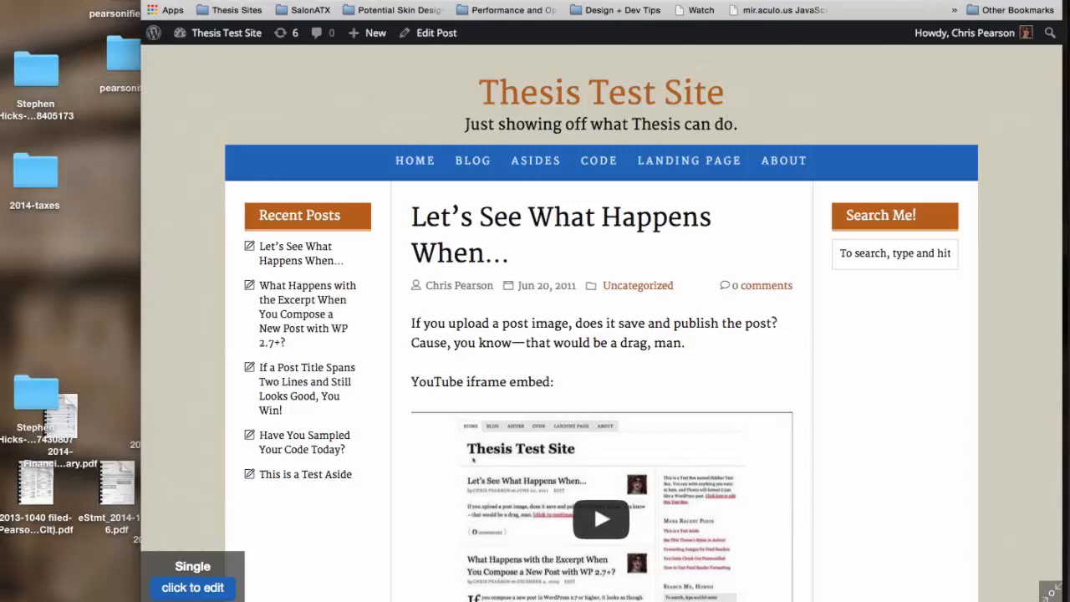
click(360, 1)
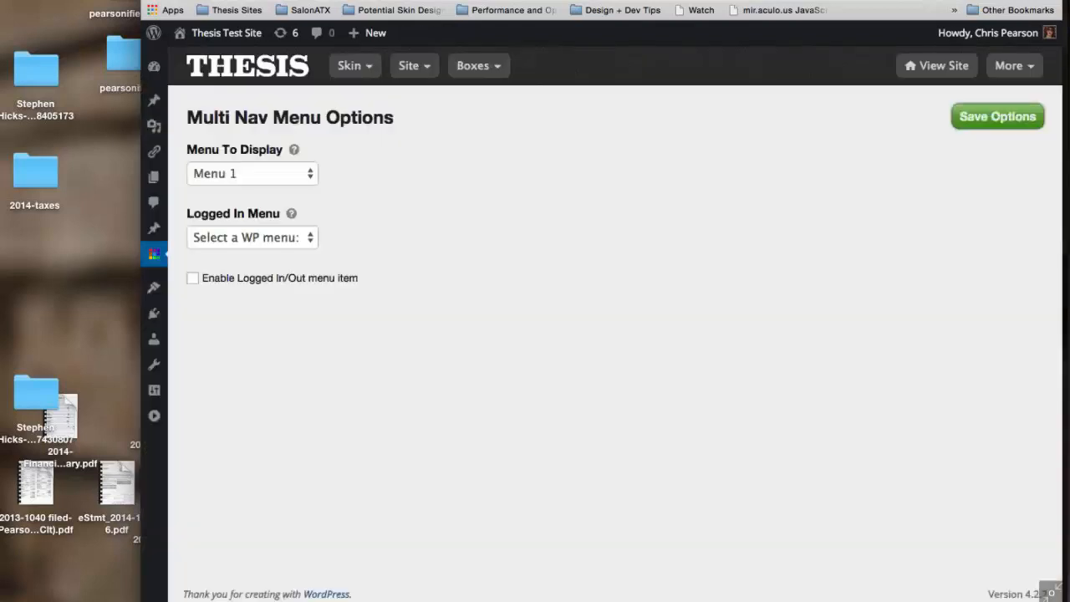
Set the Logged In Menu to El Segundo in the Multi Nav Menu options.
click(285, 240)
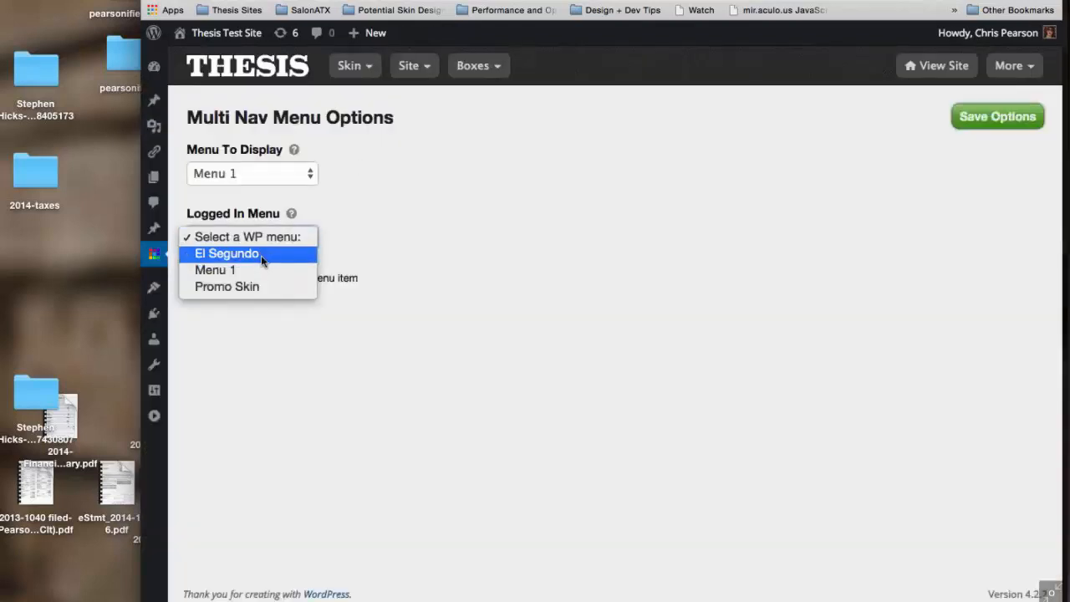
click(261, 254)
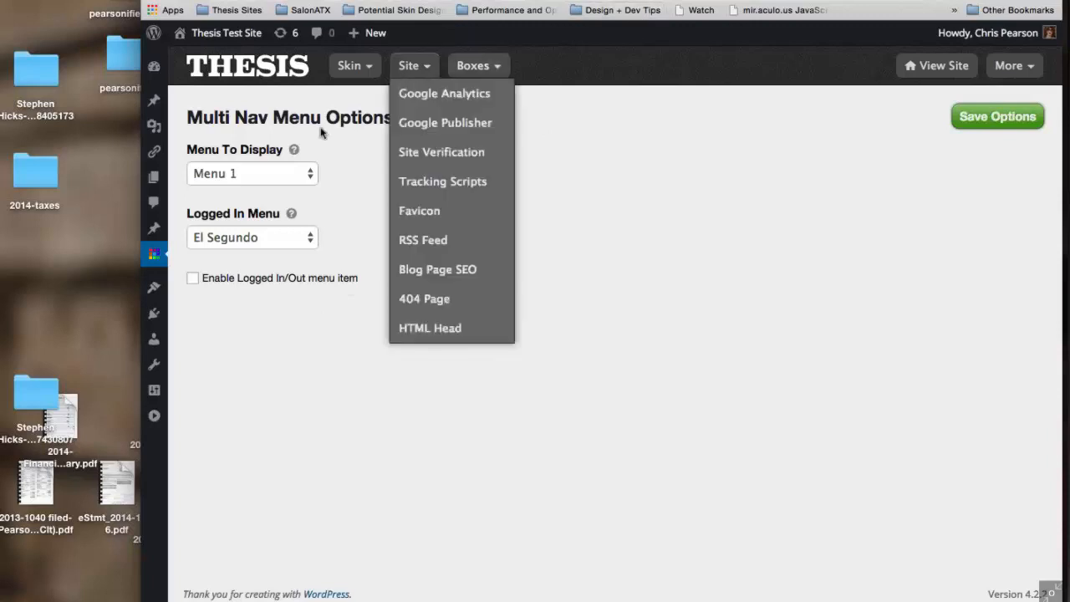
click(231, 243)
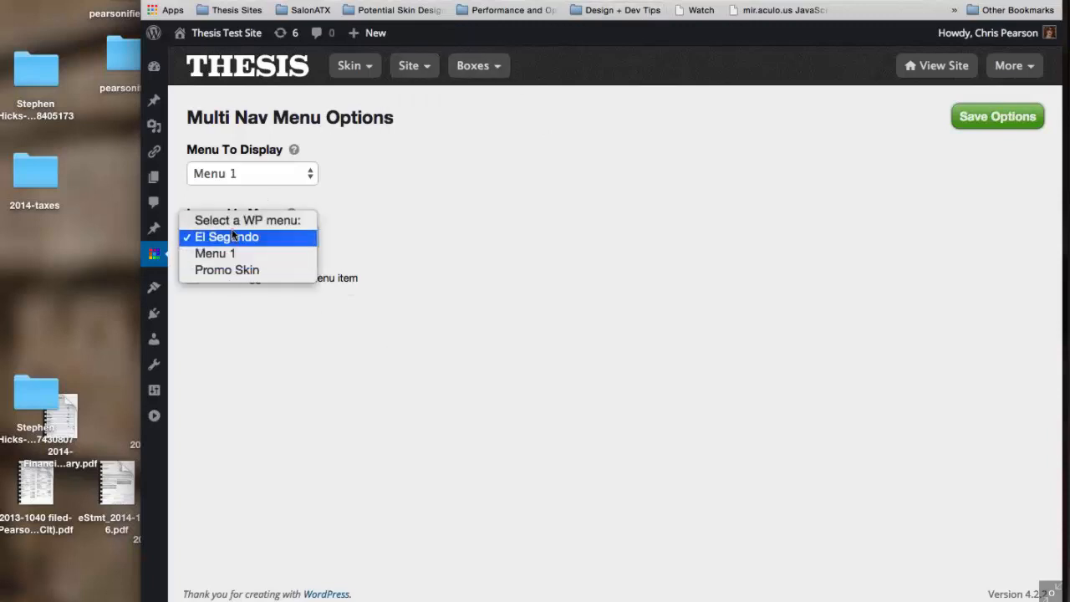
click(426, 248)
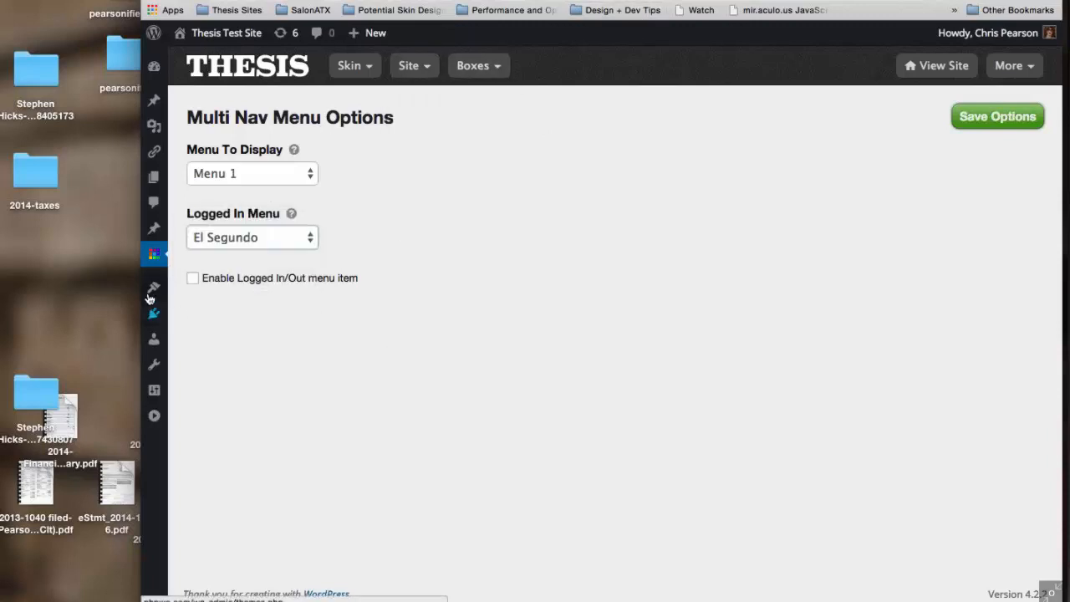
mouse_move(151, 295)
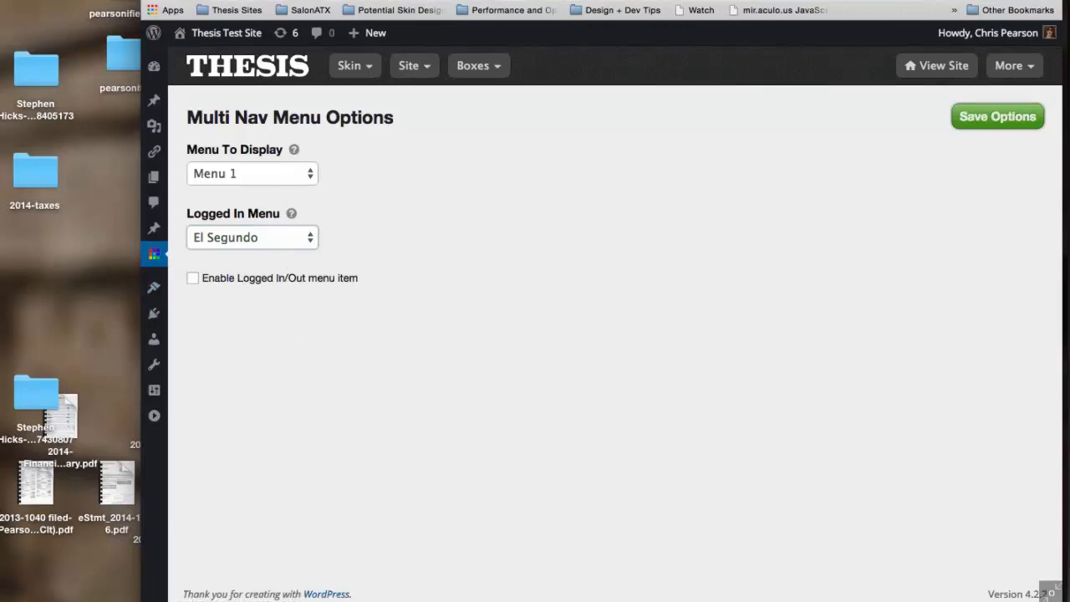
Reload the post to check its navigation menu and return to the Multi Nav Menu options.
key(ctrl+Tab)
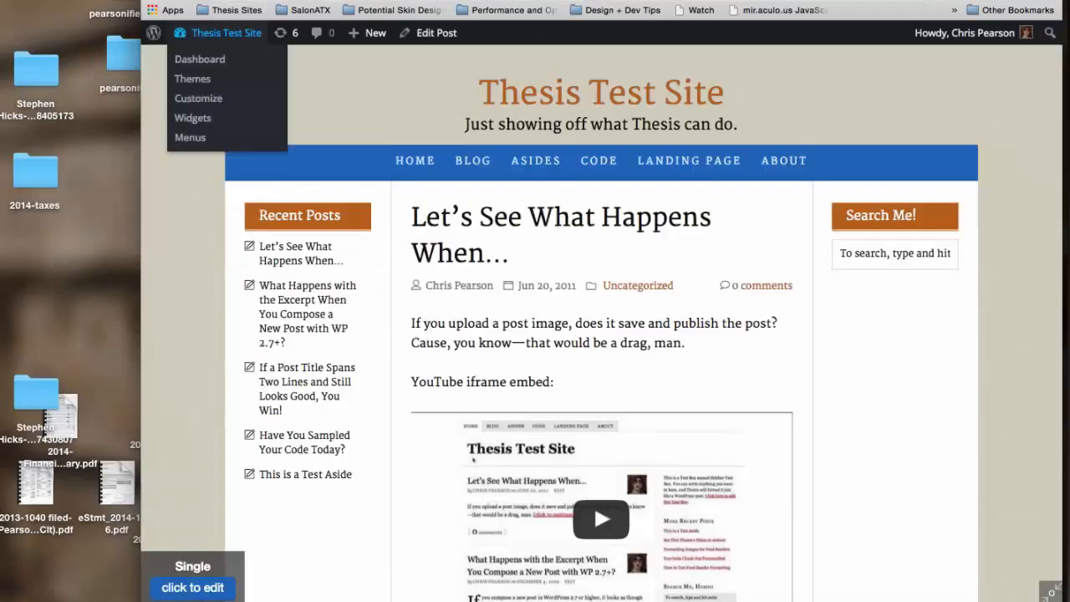
key(super+r)
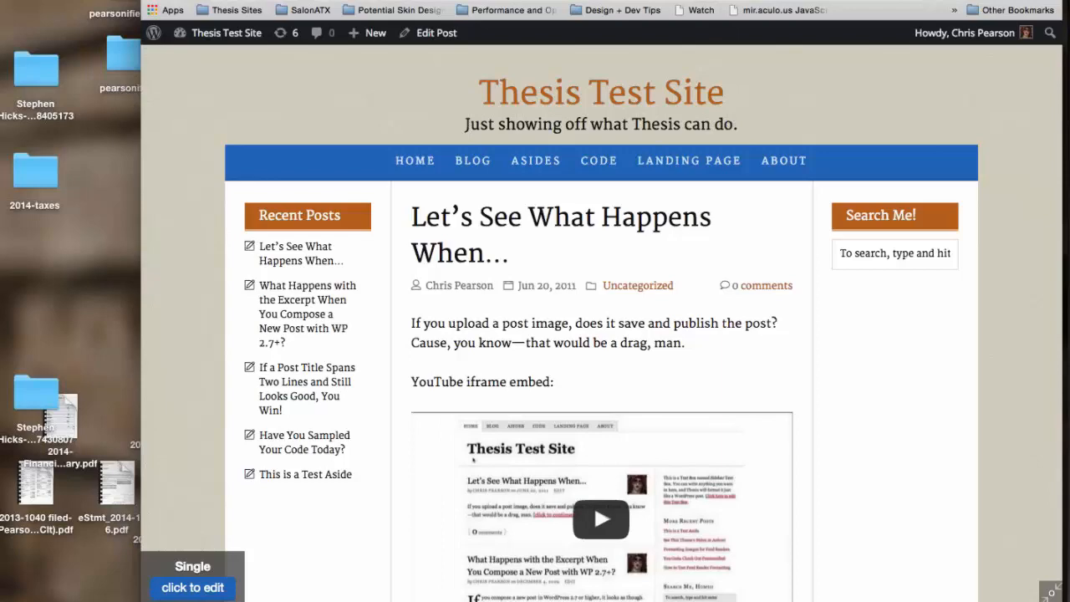
key(ctrl+Tab)
key(ctrl+Tab)
key(ctrl+Tab)
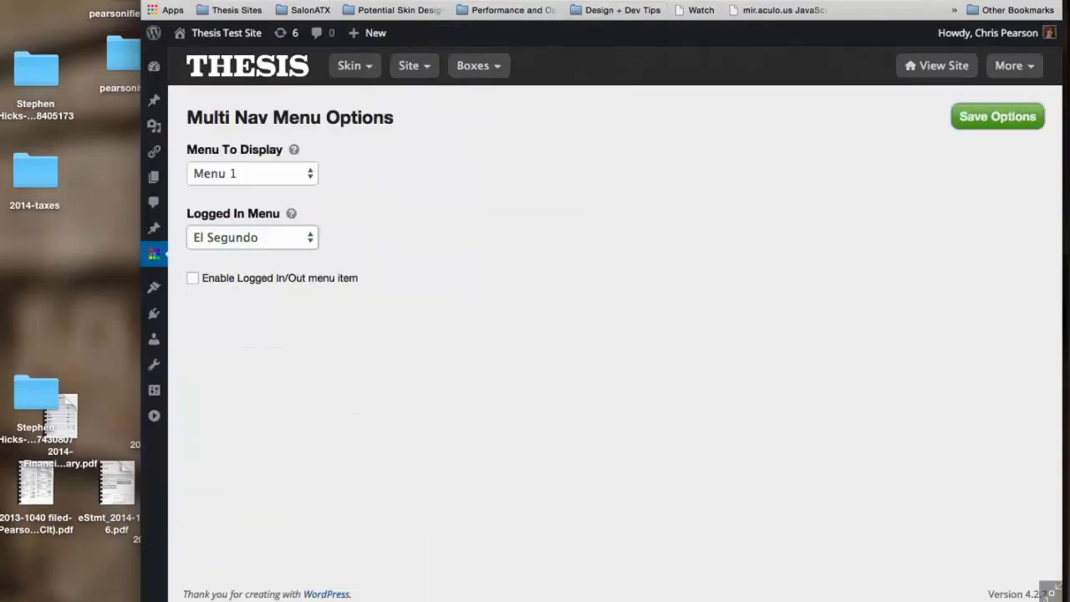
Save the Multi Nav Menu options and reload the post to view the logged-in menu.
click(997, 116)
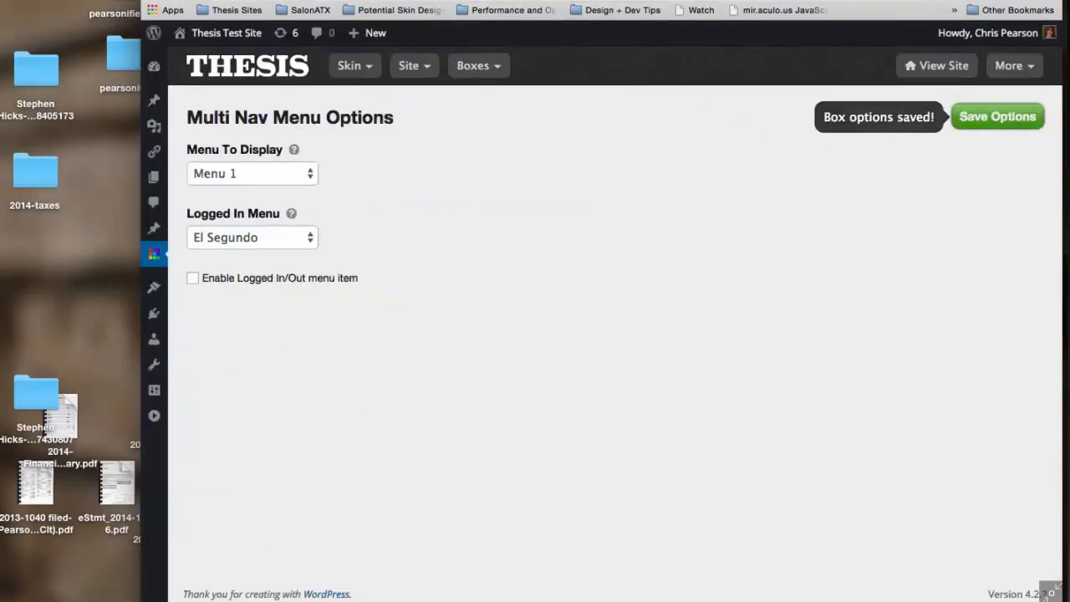
key(ctrl+Tab)
key(super+r)
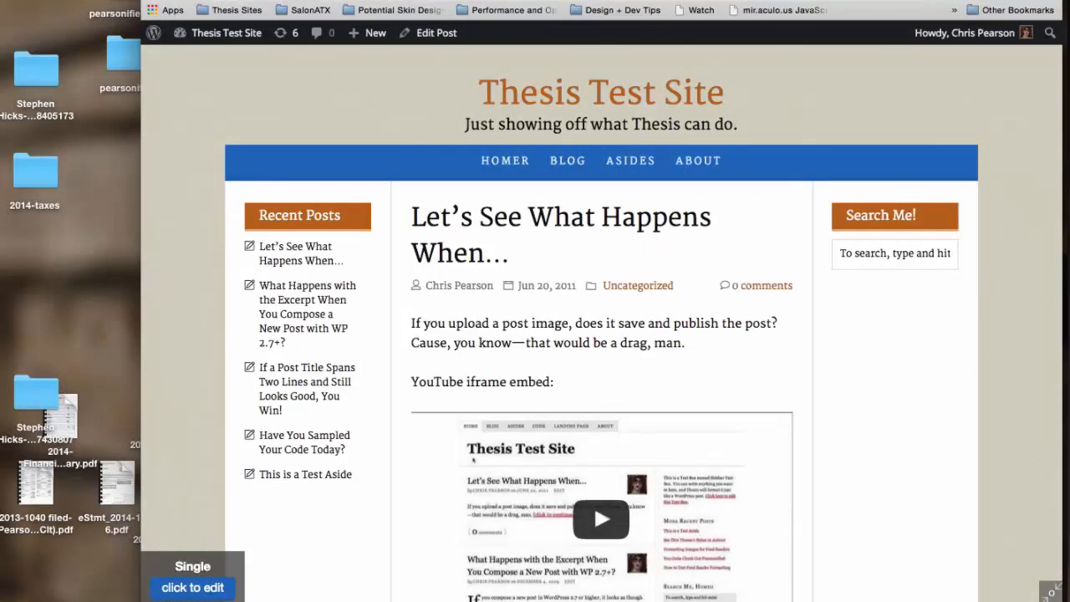
Enable the Logged In/Out menu item, save the Multi Nav Menu options and switch back to the post.
key(ctrl+shift+Tab)
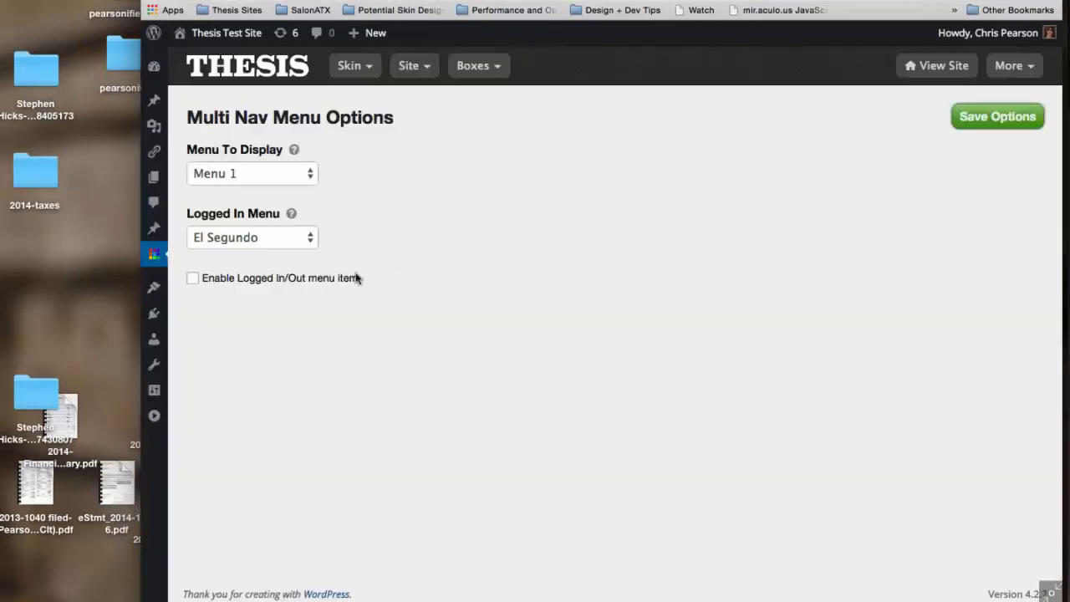
click(238, 279)
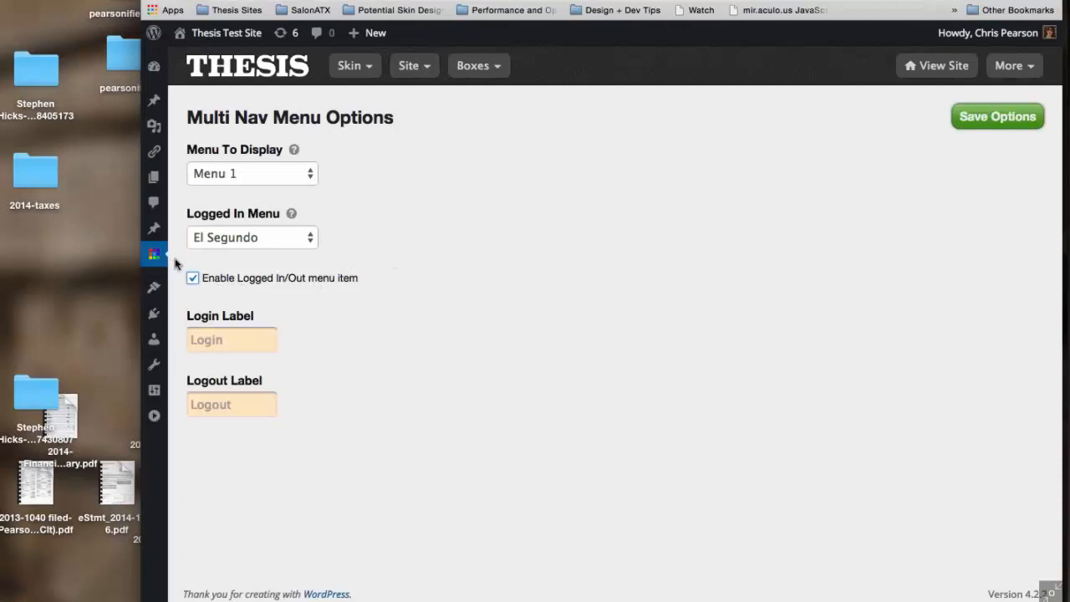
click(977, 124)
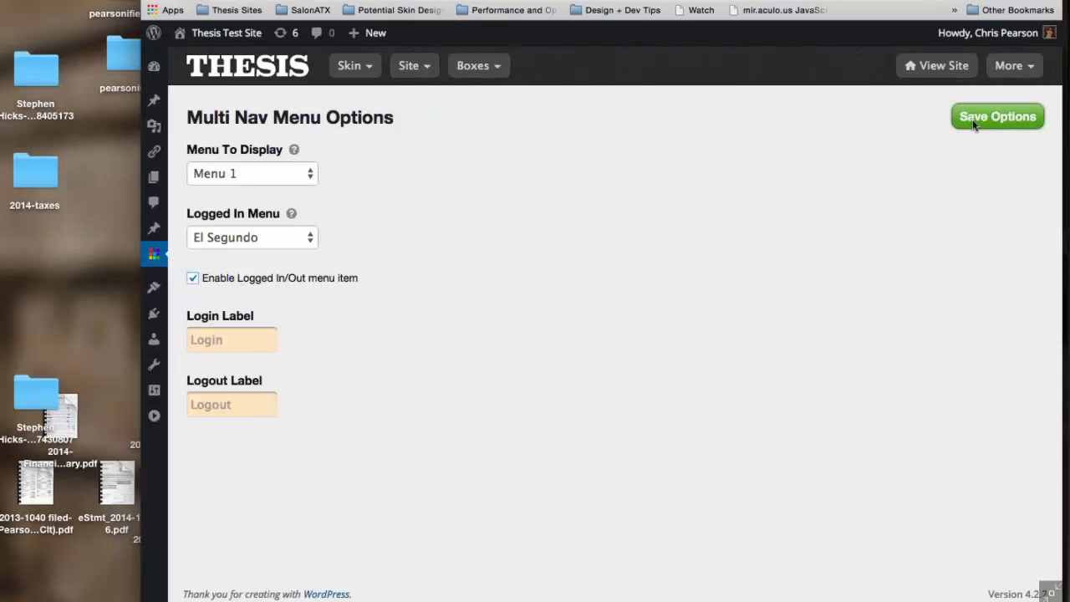
key(ctrl+Tab)
key(ctrl+Tab)
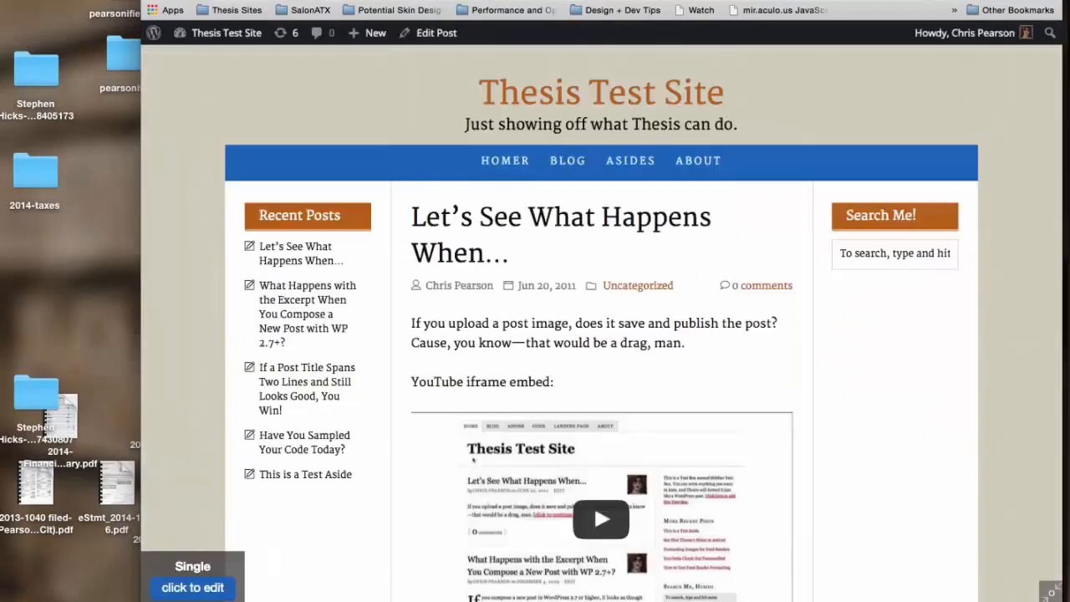
Reload the post to check its Logged In/Out menu item and open the skin's Content options.
key(ctrl+r)
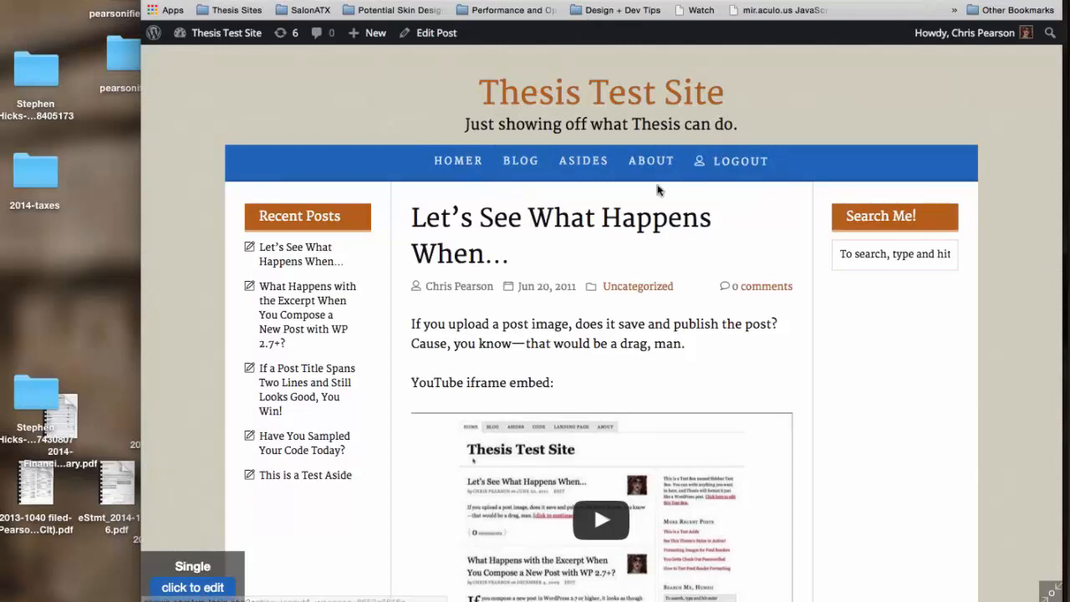
click(547, 1)
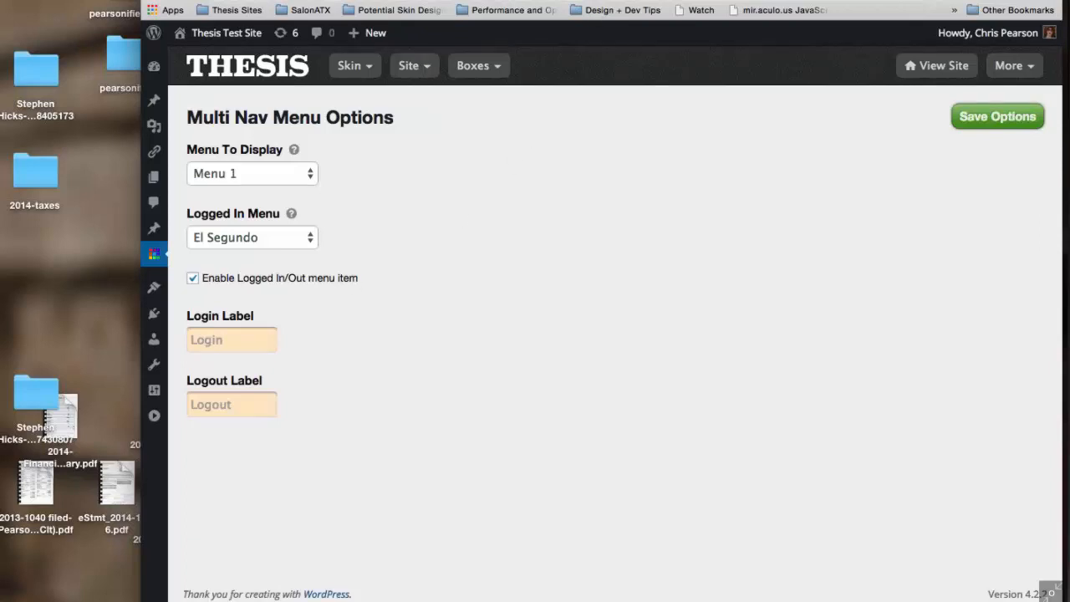
click(694, 2)
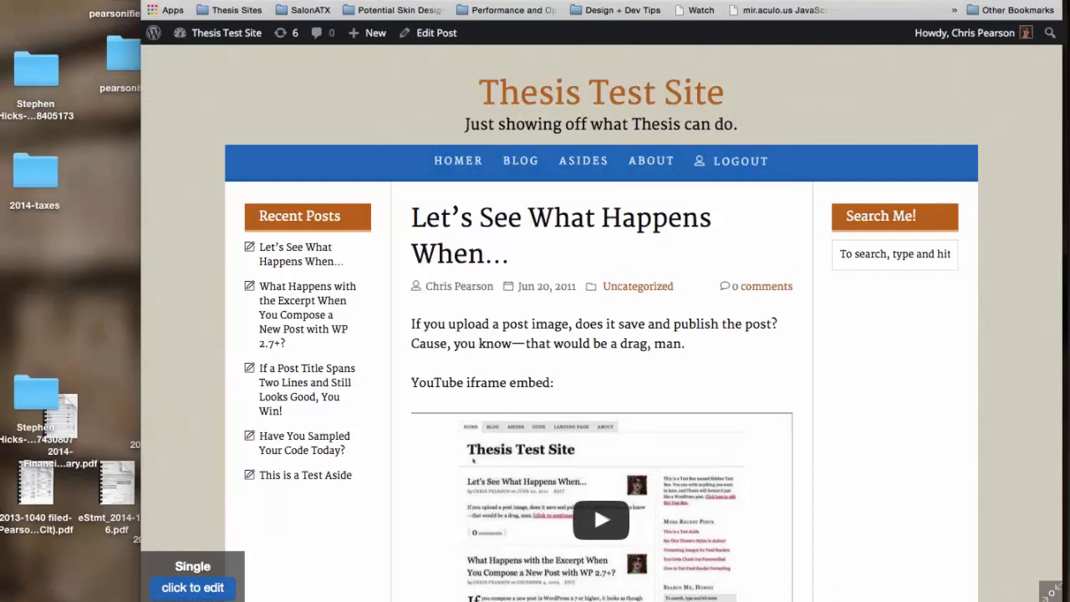
key(ctrl+shift+Tab)
mouse_move(350, 67)
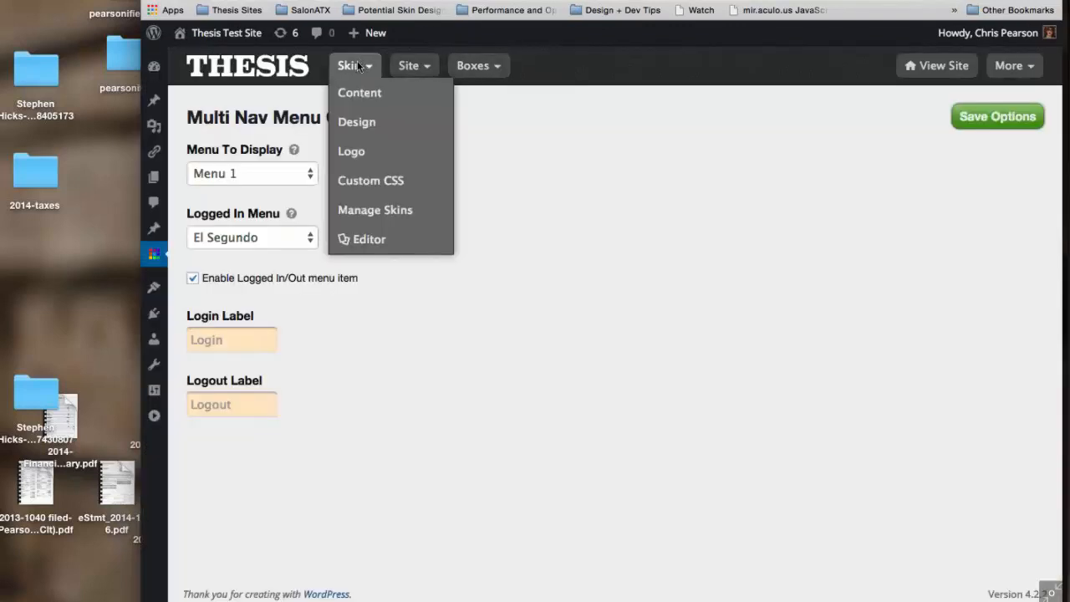
click(351, 92)
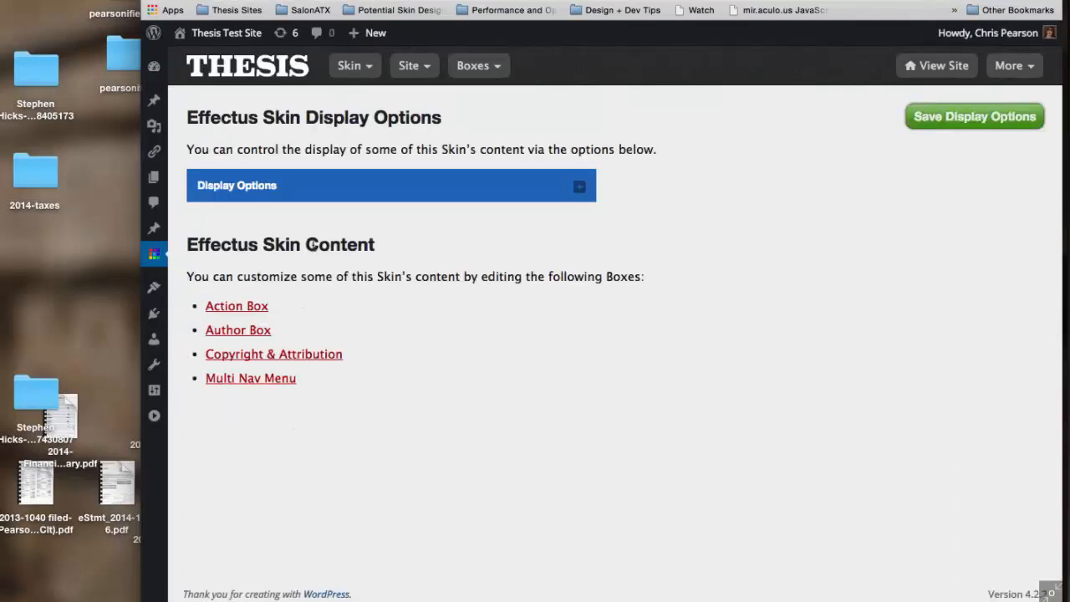
Set diythemes-tall.png from the media library as the Effectus skin logo and check it on the post.
mouse_move(360, 68)
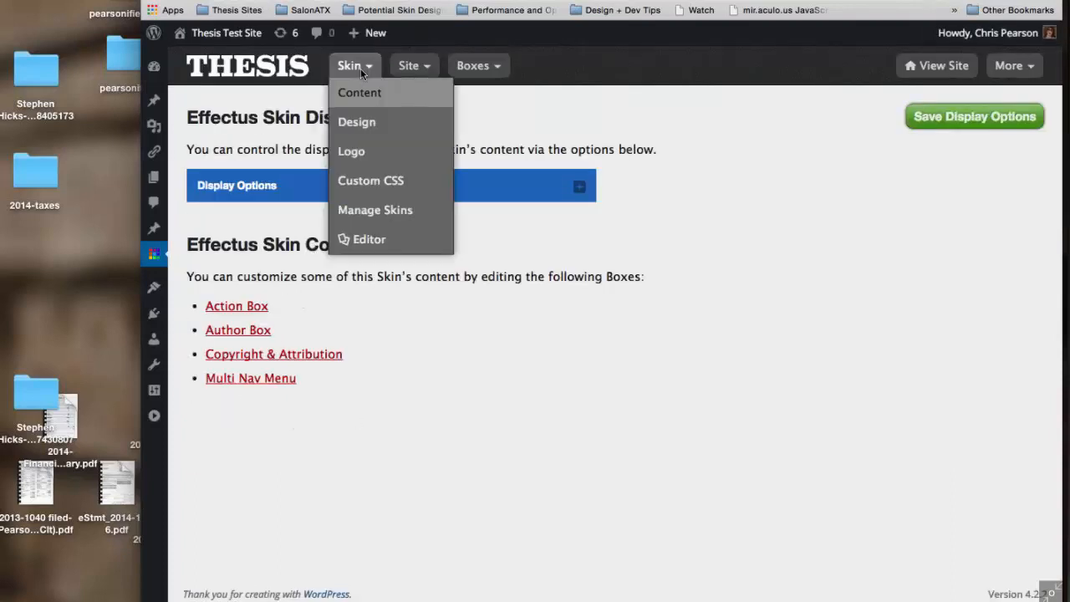
click(360, 151)
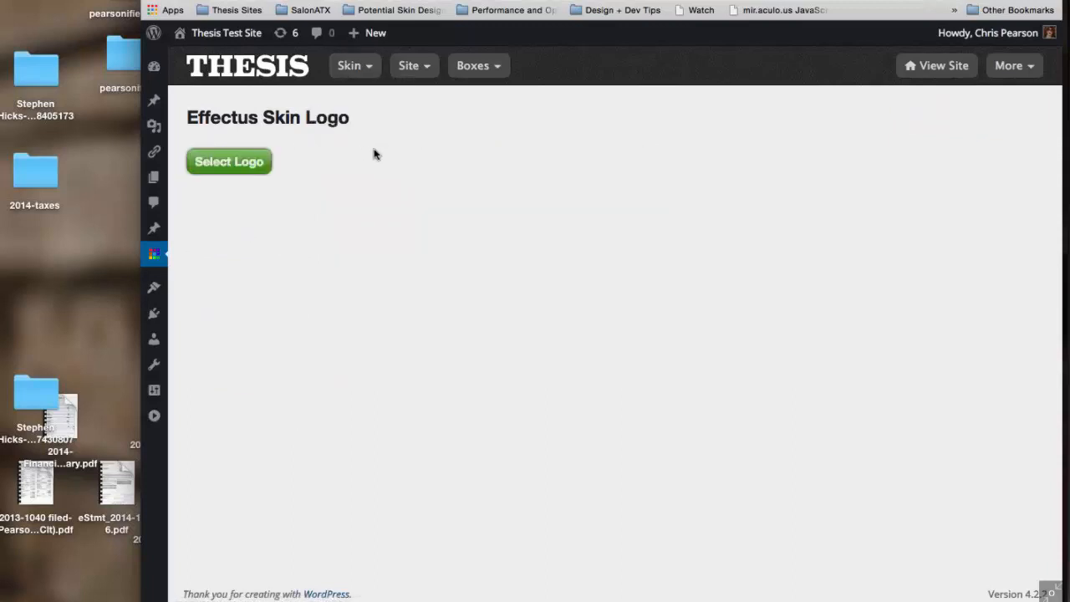
click(222, 159)
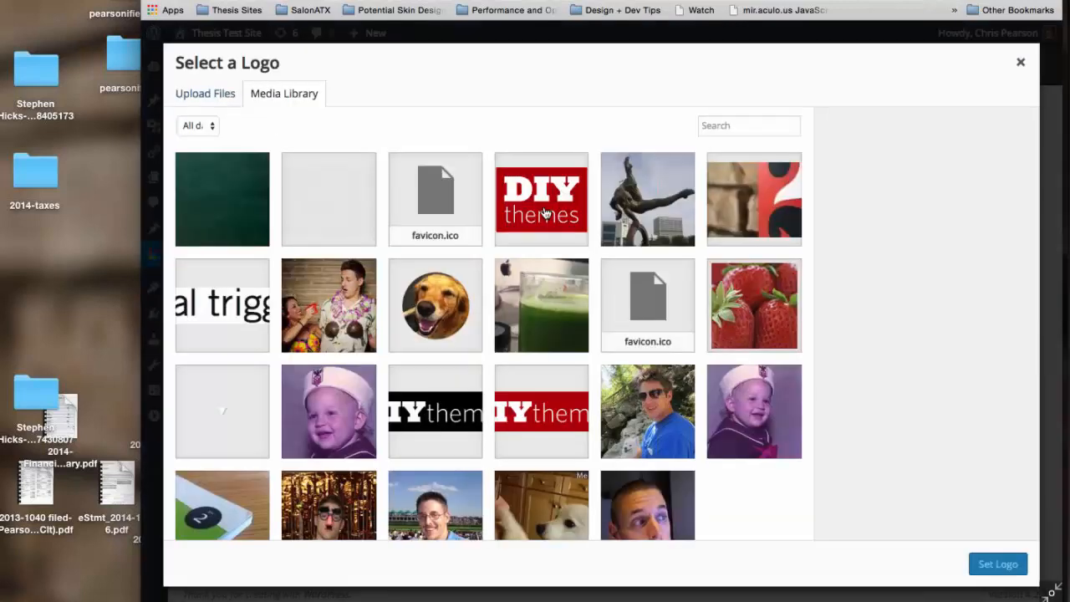
click(550, 214)
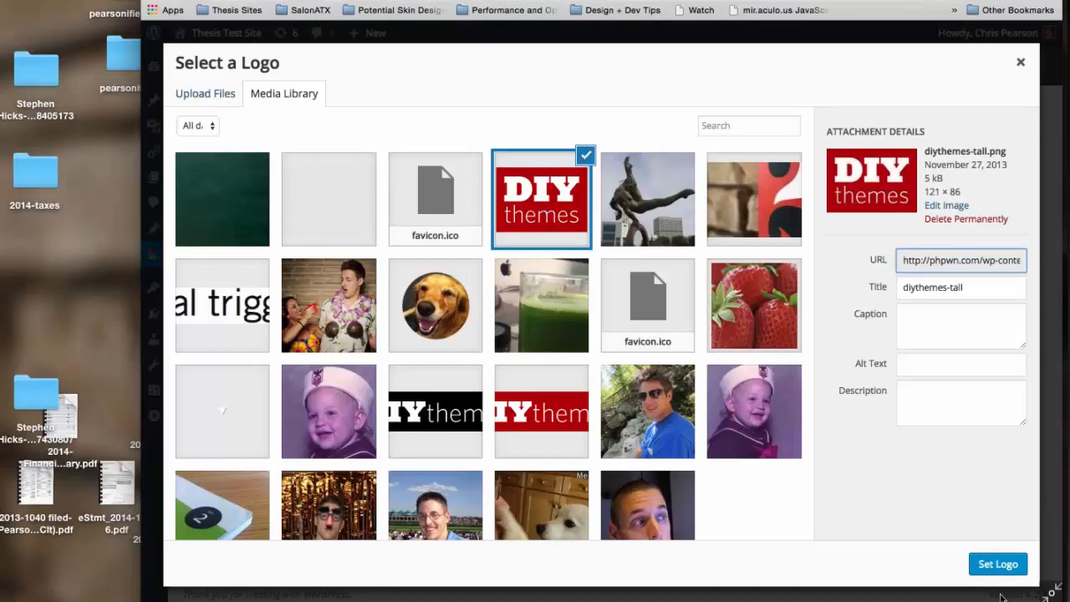
click(998, 563)
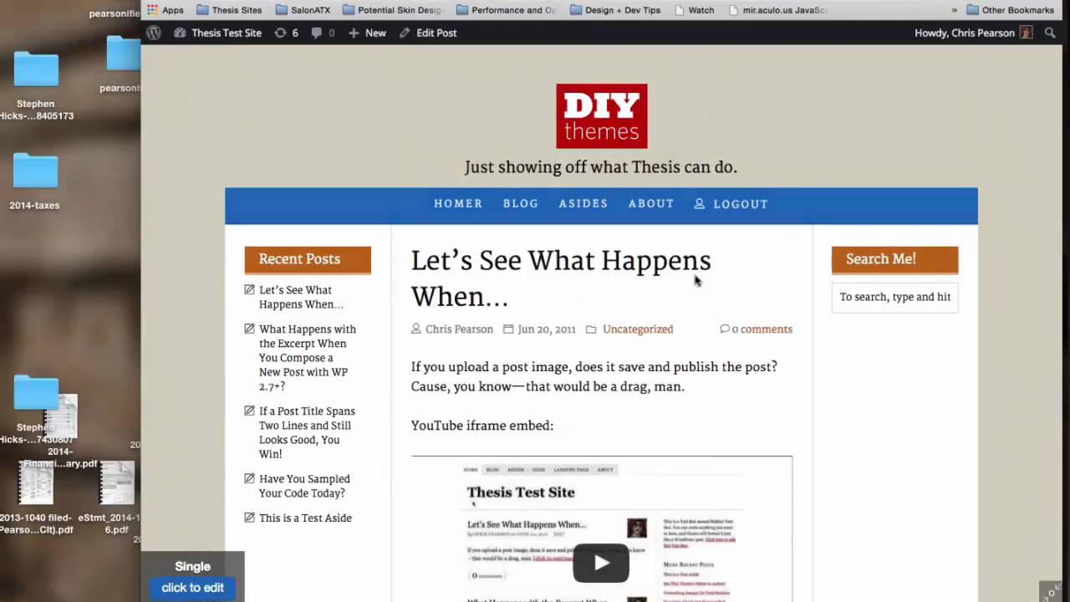
click(456, 215)
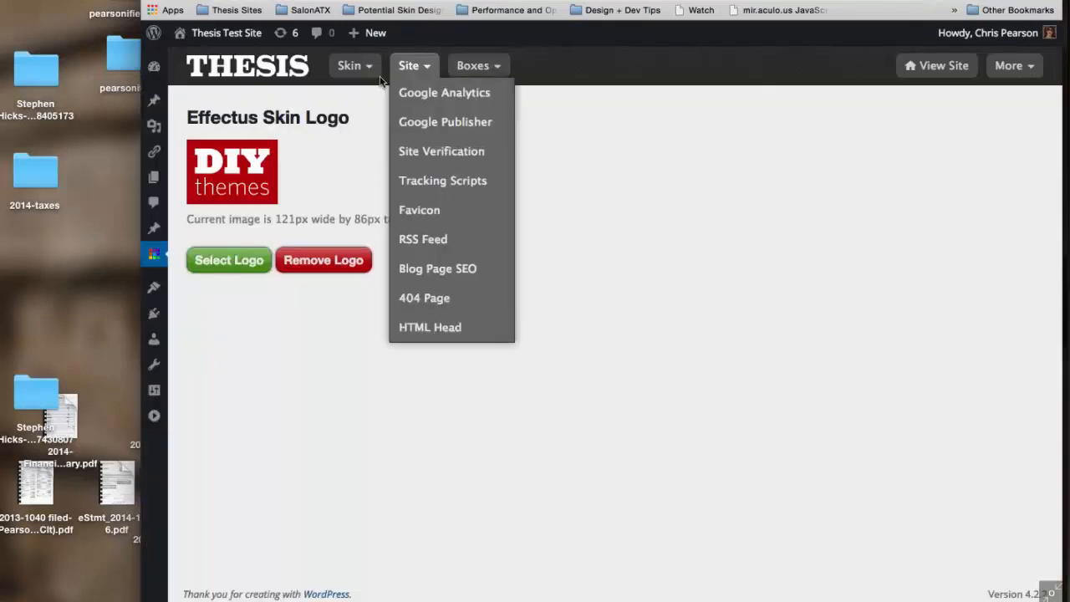
Open the skin's Design options and browse the fonts available for the Primary Font.
mouse_move(367, 65)
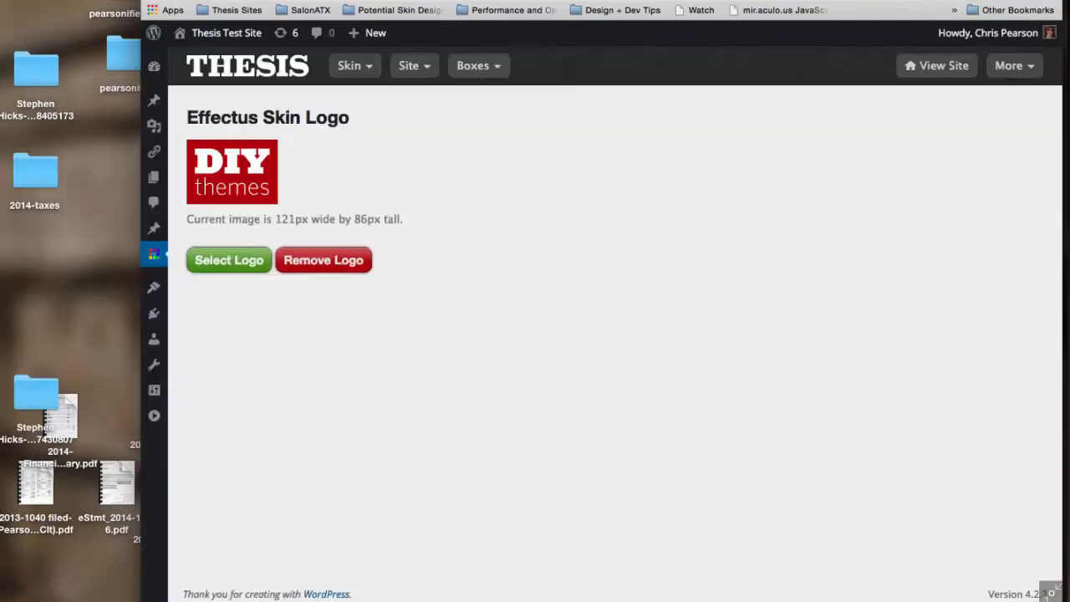
mouse_move(363, 65)
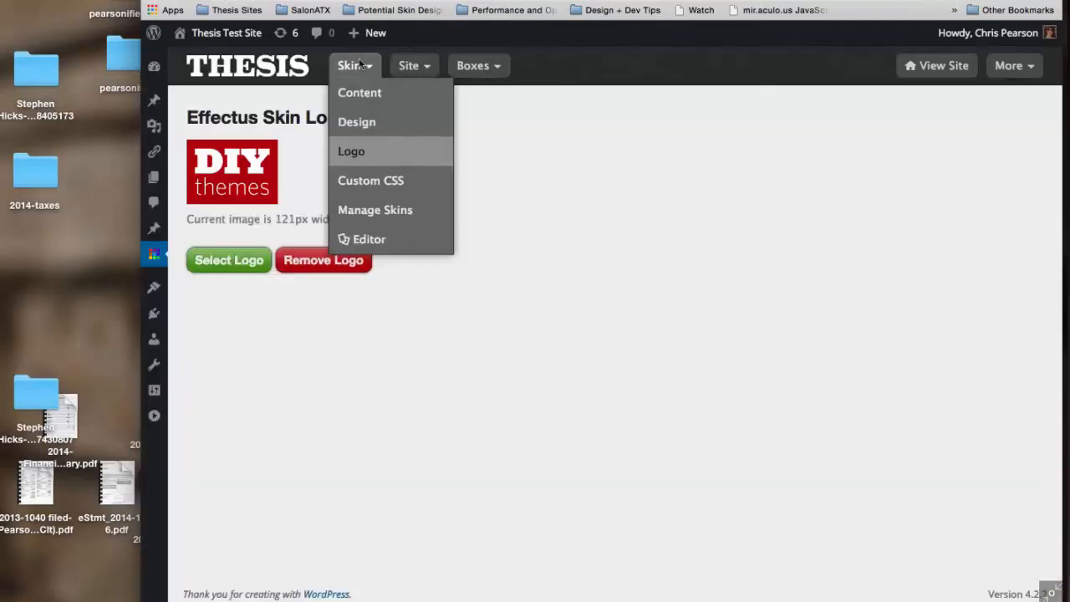
click(356, 122)
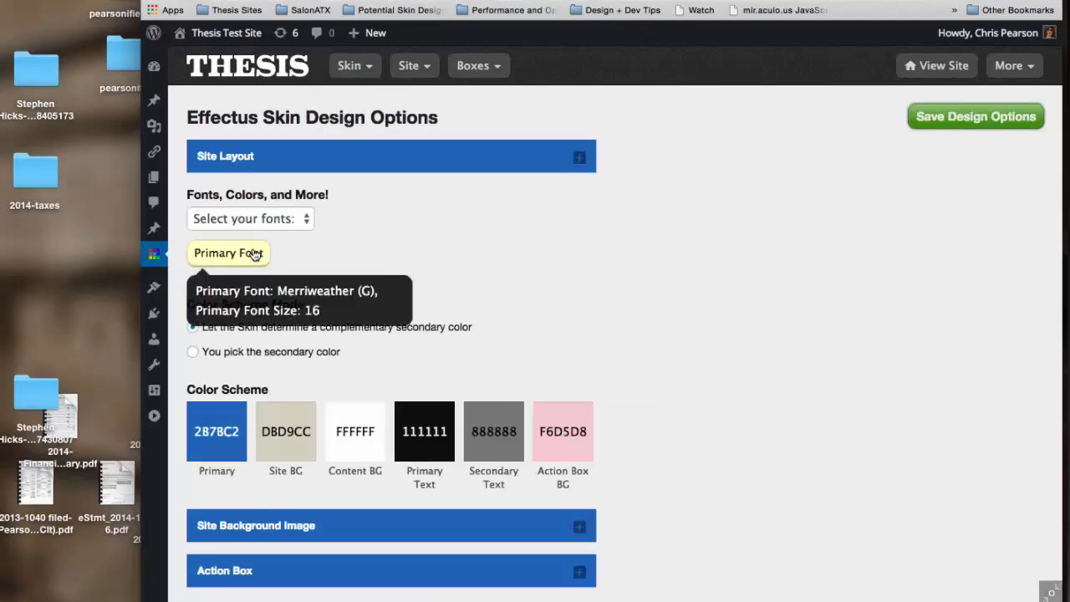
click(238, 253)
click(426, 217)
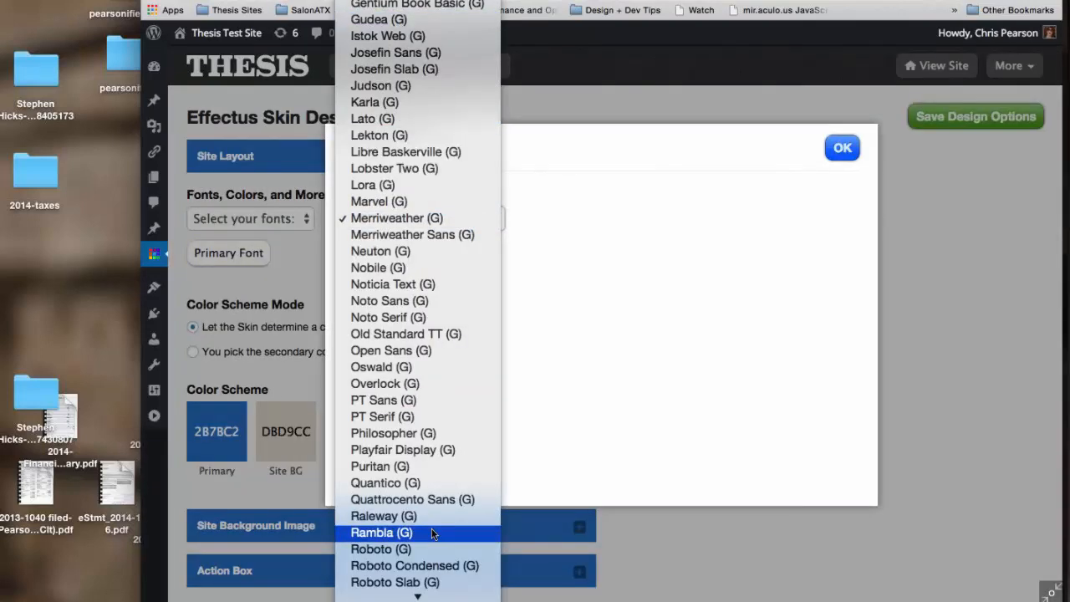
mouse_move(418, 596)
scroll(414, 130, up, 10)
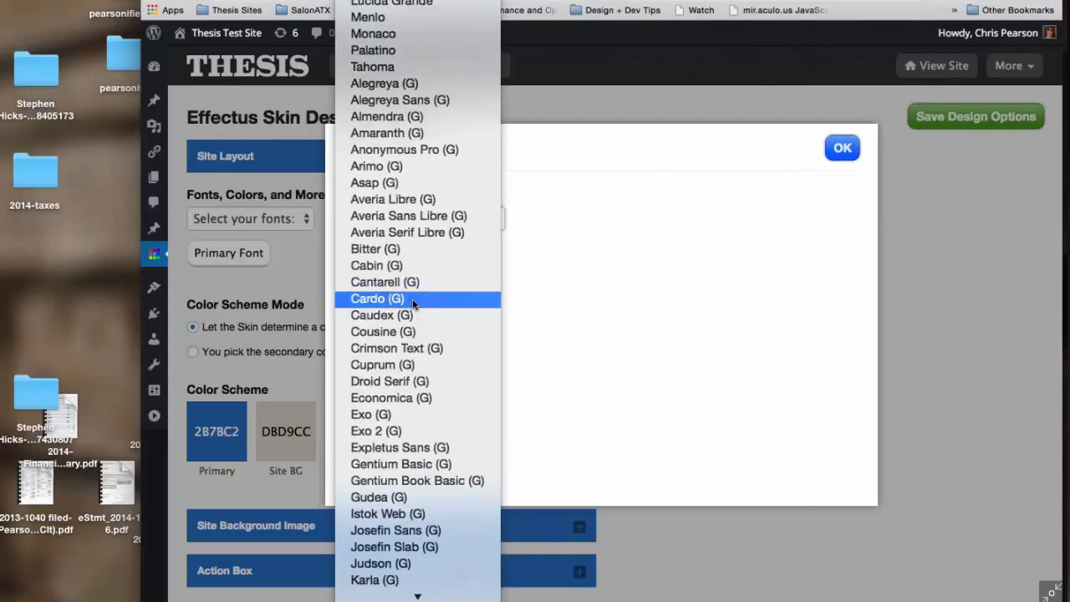
Open the site's home page from the logo and examine its header and feature area.
click(571, 136)
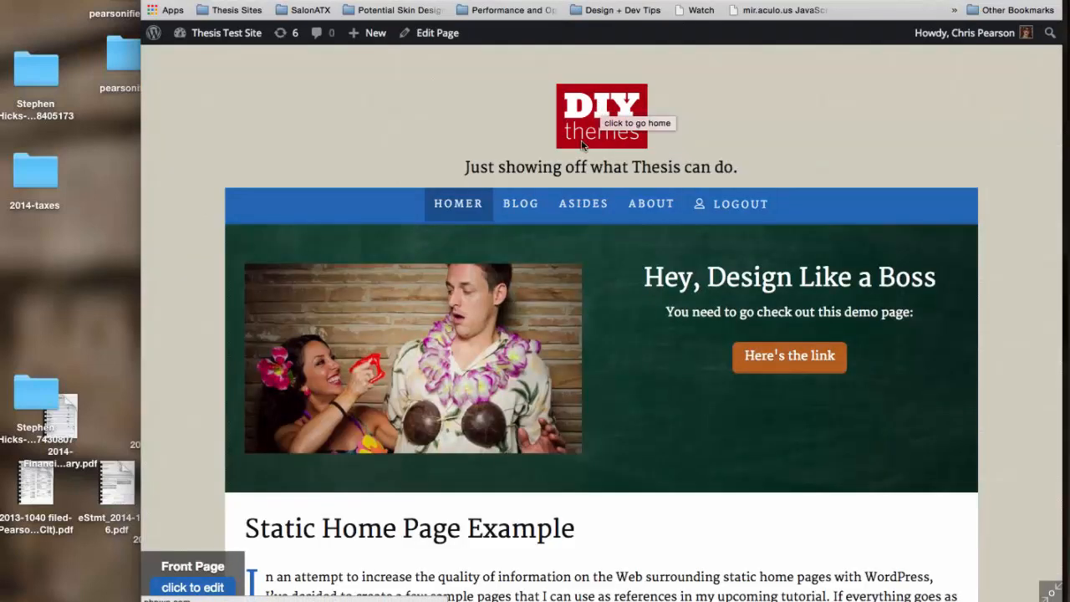
scroll(630, 385, down, 1)
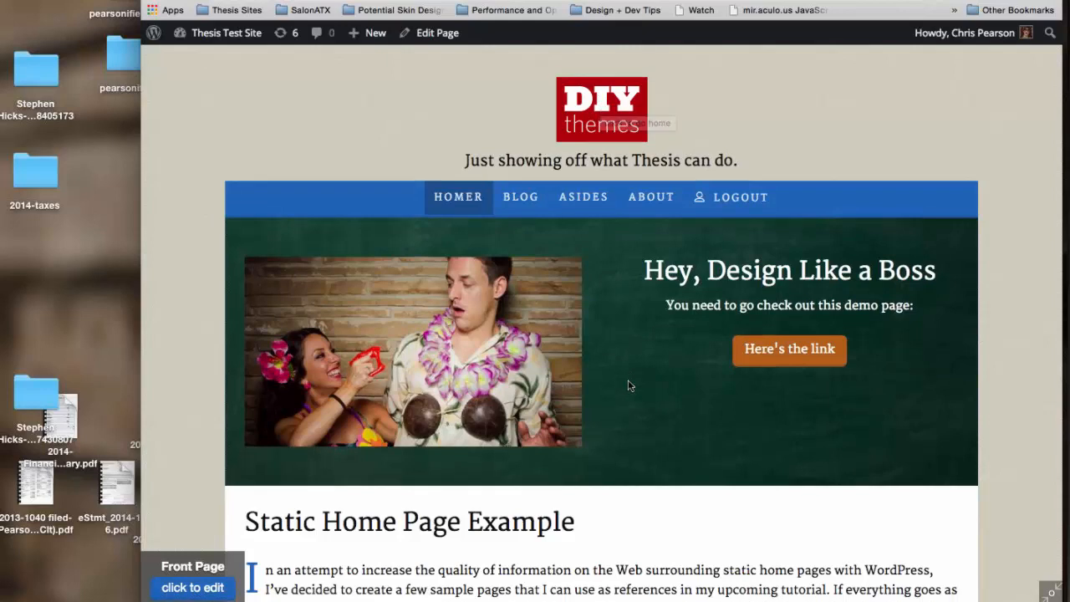
scroll(630, 385, up, 1)
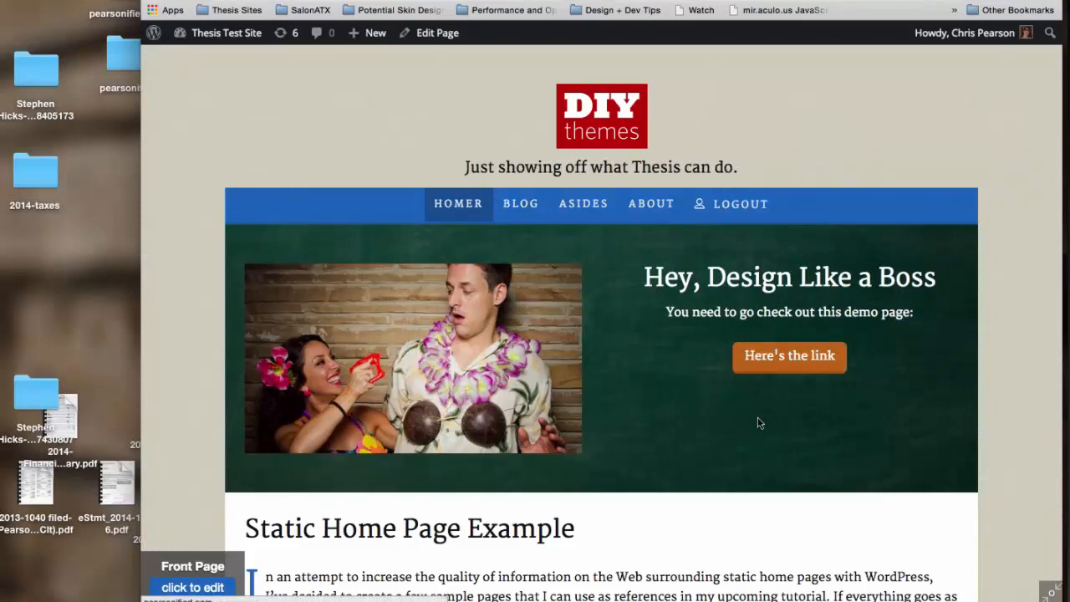
scroll(759, 423, down, 1)
scroll(759, 423, up, 1)
Open the Blog page and examine its feature area, post excerpts and sidebars.
click(521, 203)
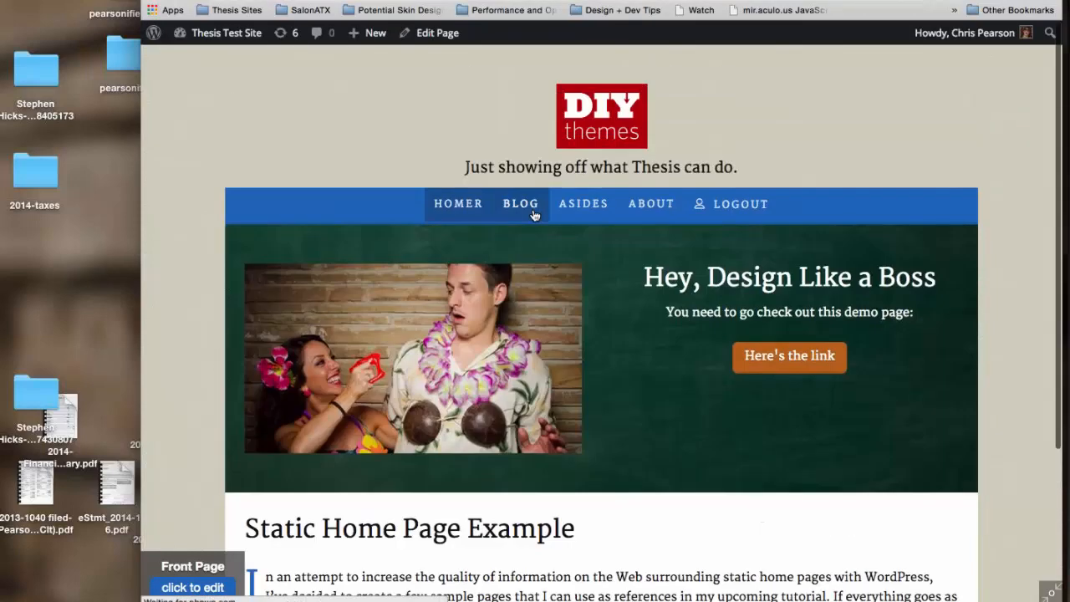
scroll(595, 485, down, 1)
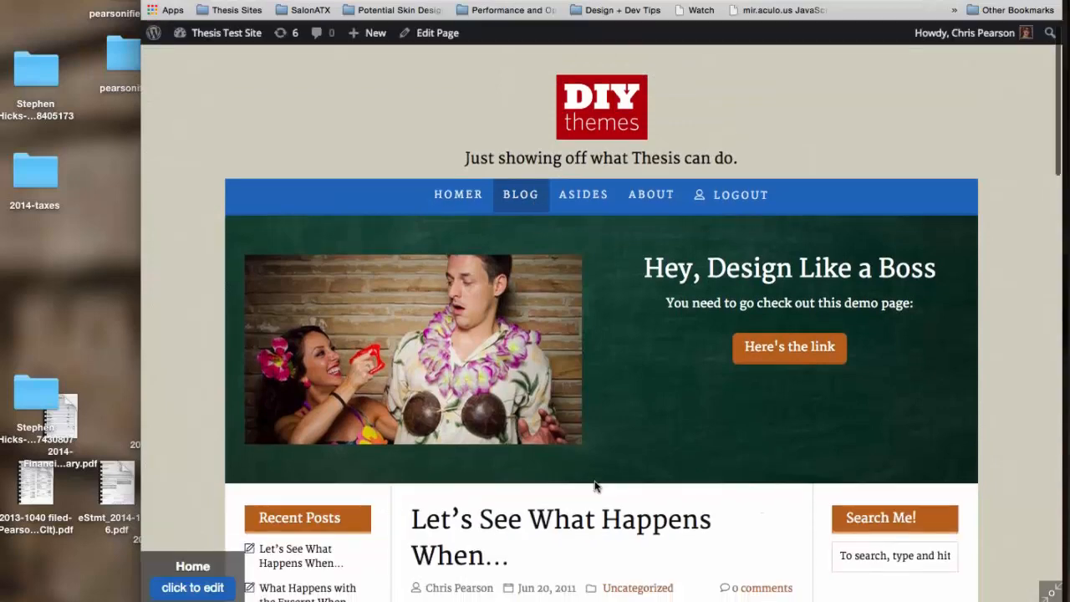
scroll(595, 485, down, 5)
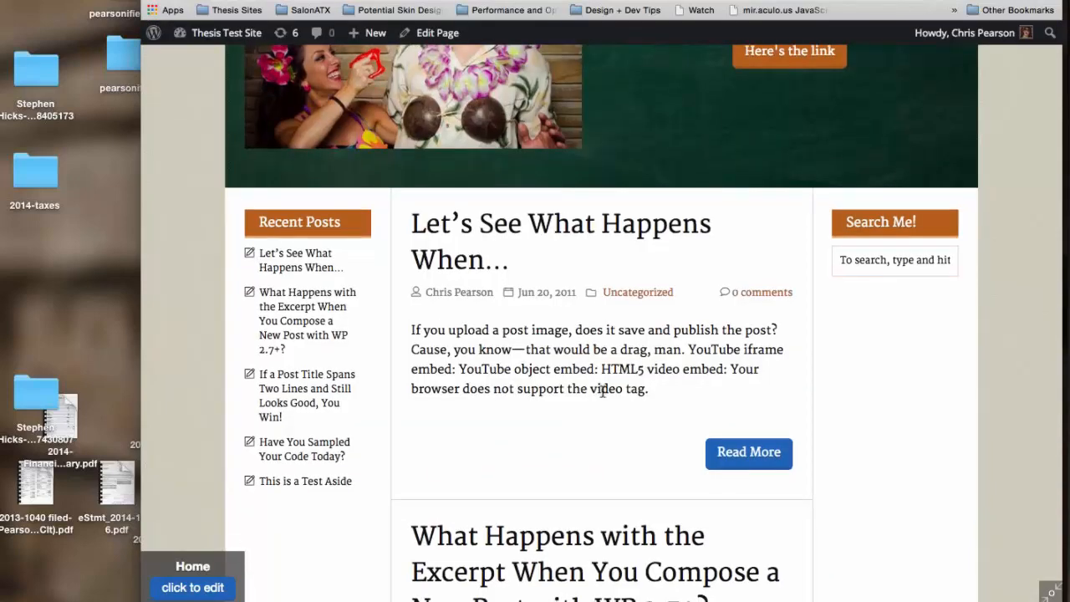
scroll(538, 518, down, 3)
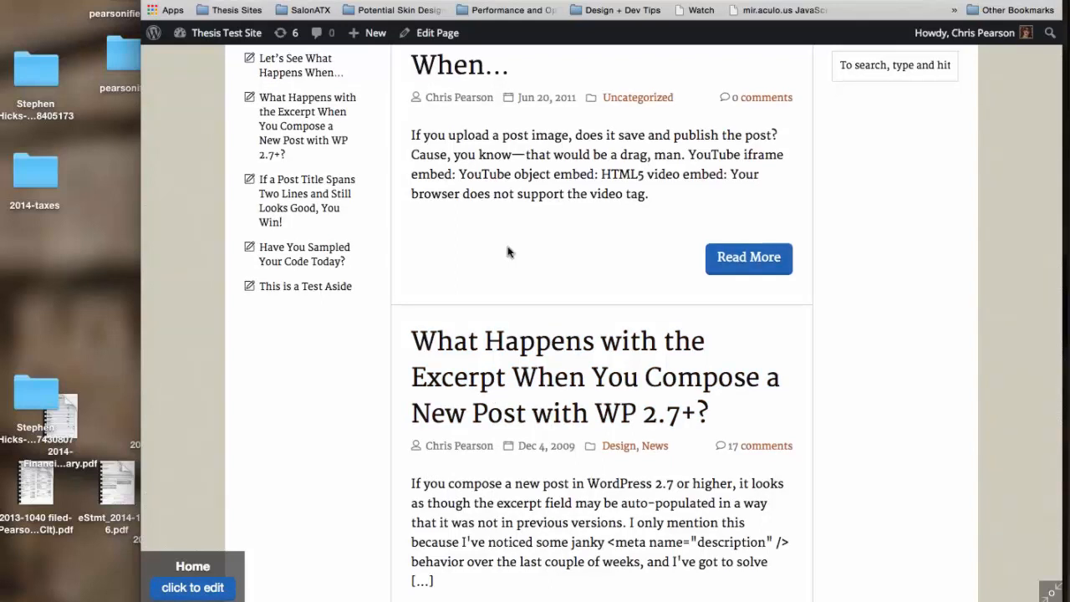
scroll(507, 251, up, 2)
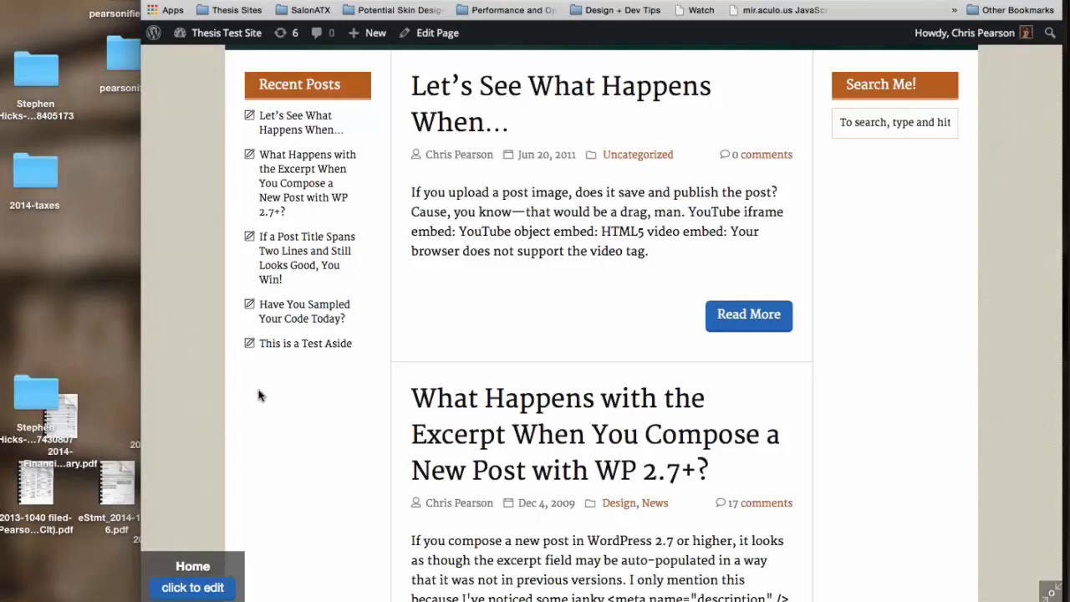
scroll(259, 395, up, 5)
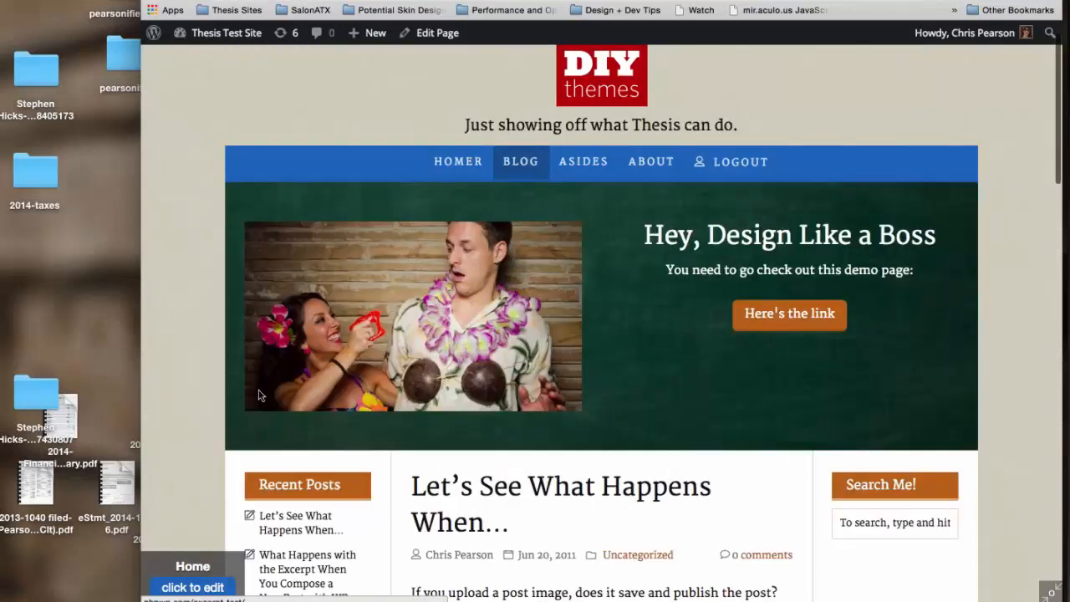